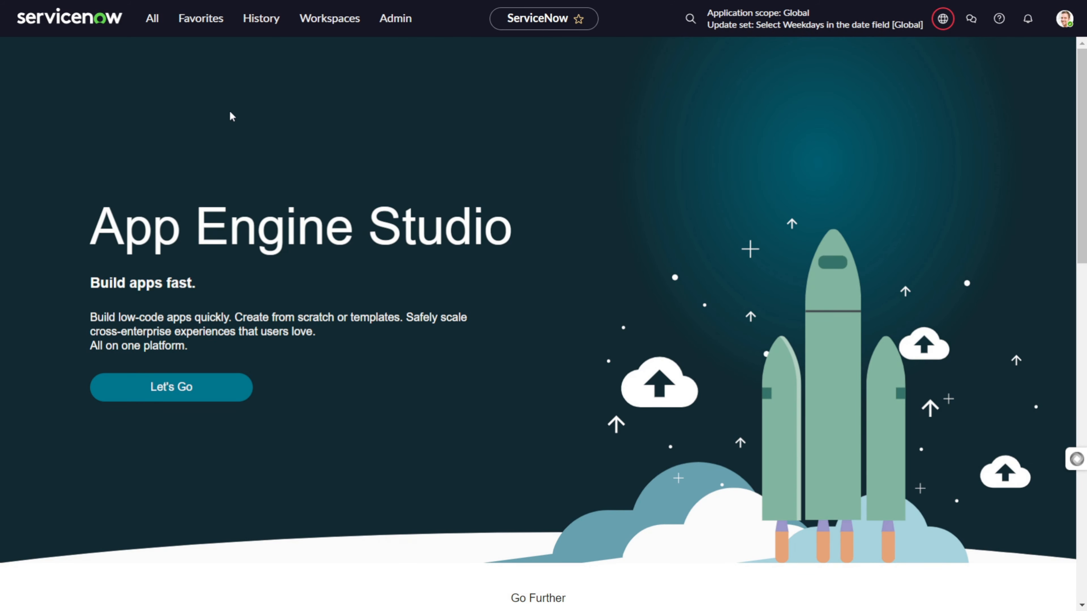
Filter the application navigator for "survey" and open the Survey Designer.
click(142, 28)
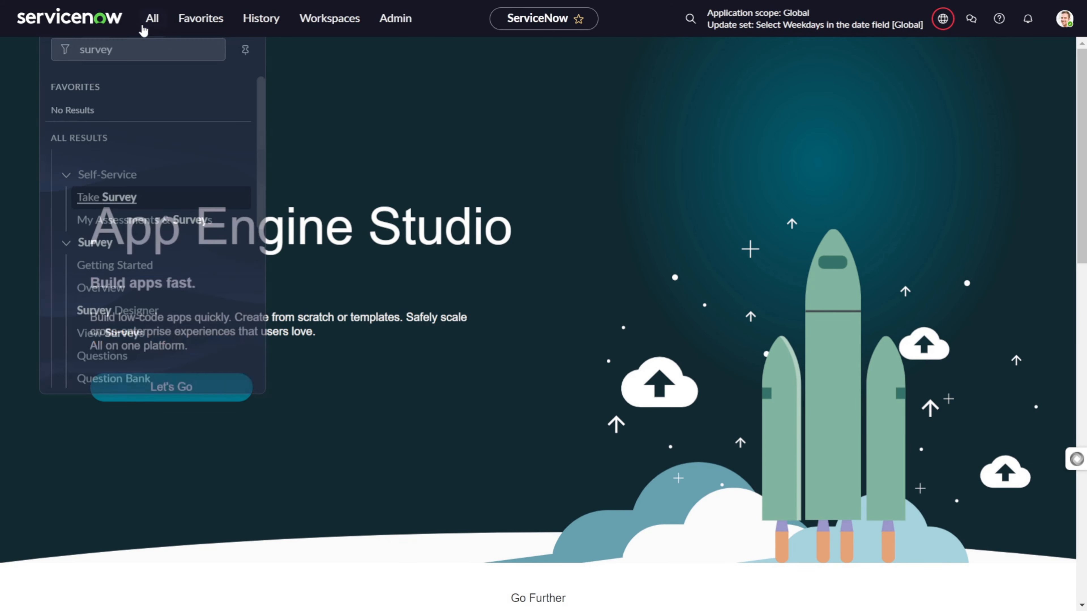
click(194, 52)
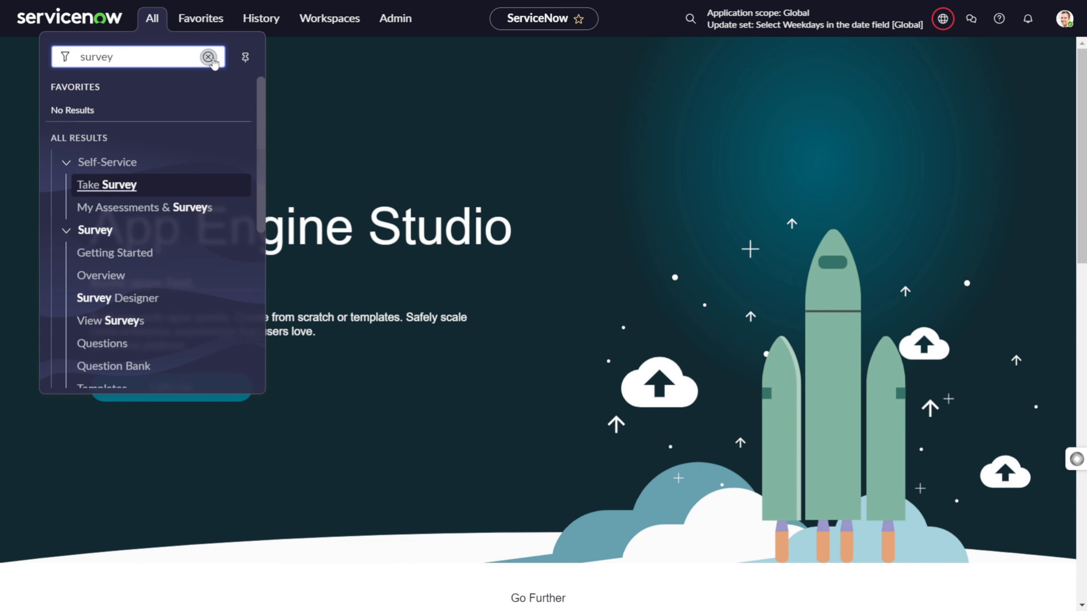
click(208, 56)
text(sure)
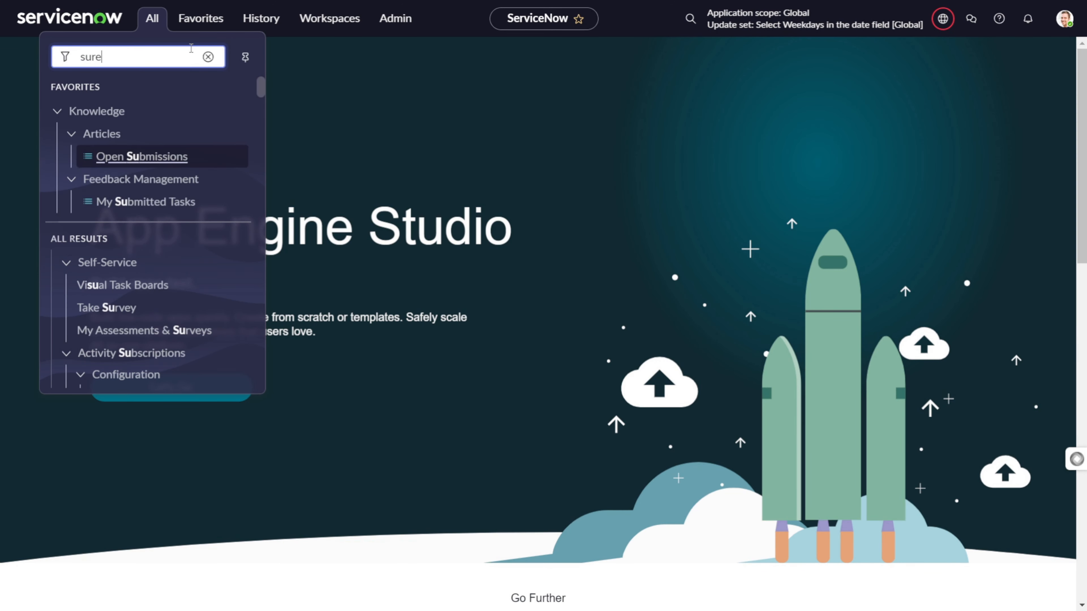
key(BackSpace)
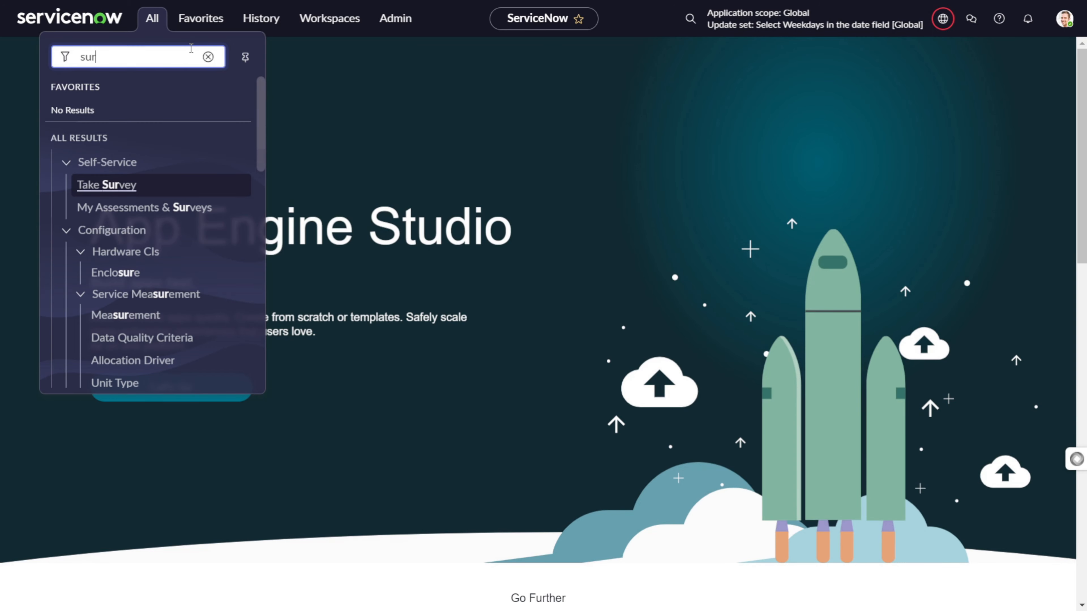
text(vey)
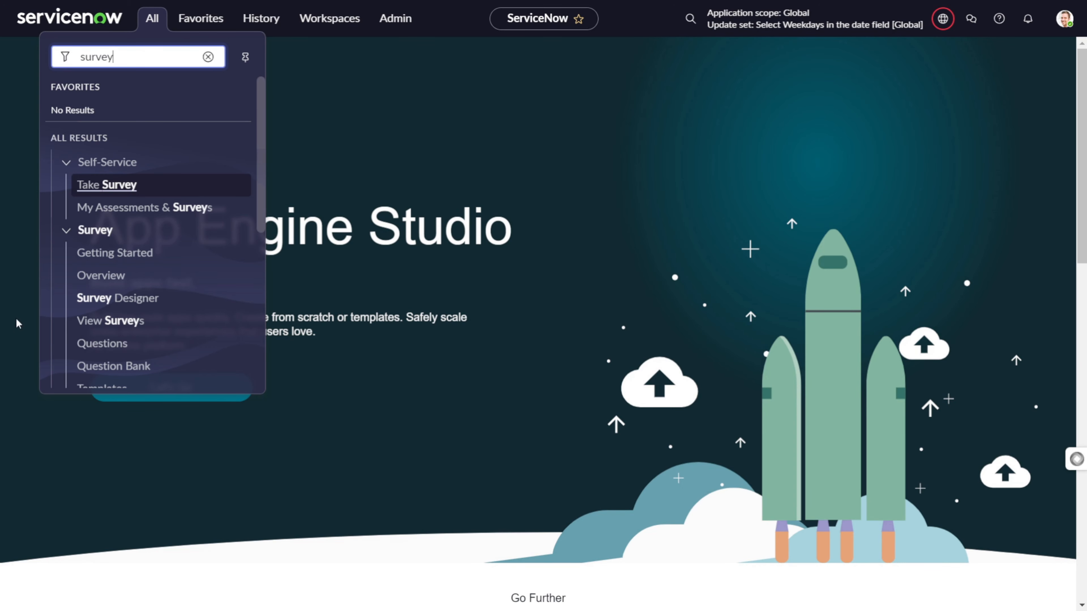
scroll(139, 268, down, 3)
scroll(134, 274, up, 2)
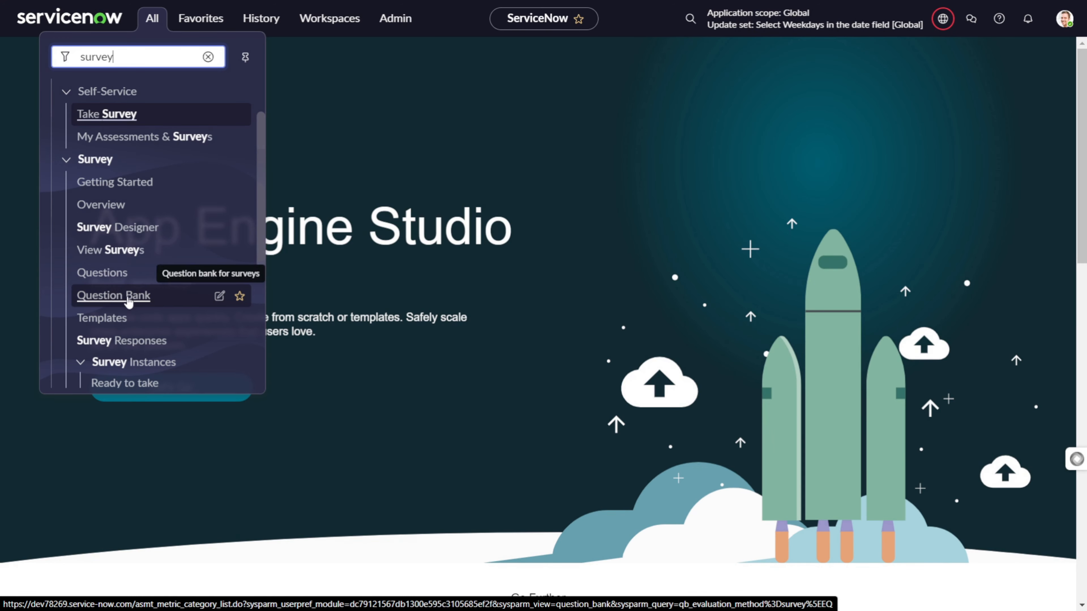
scroll(129, 302, up, 2)
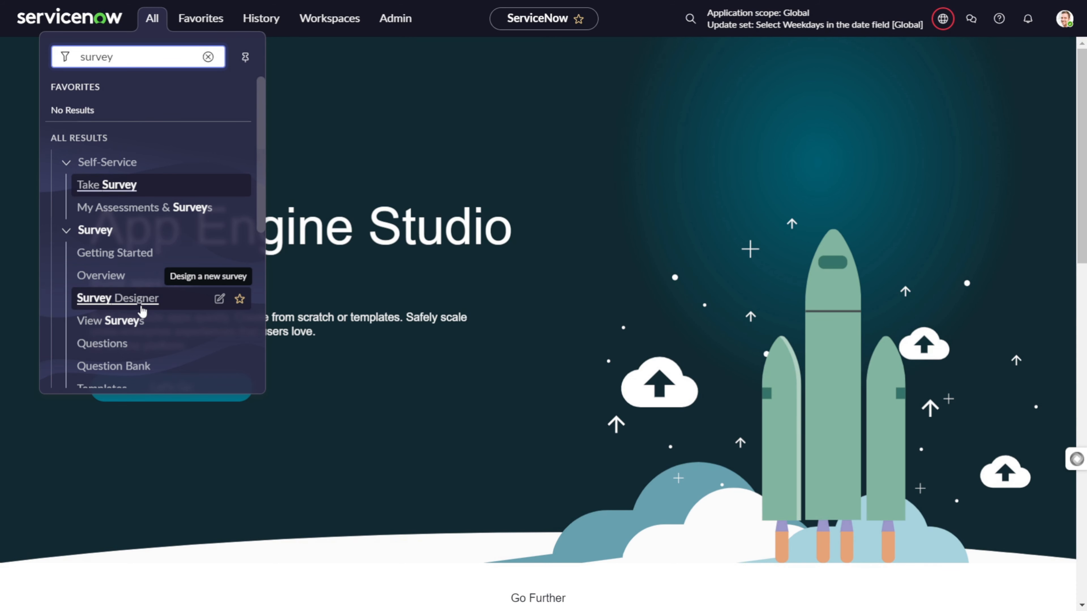
click(141, 309)
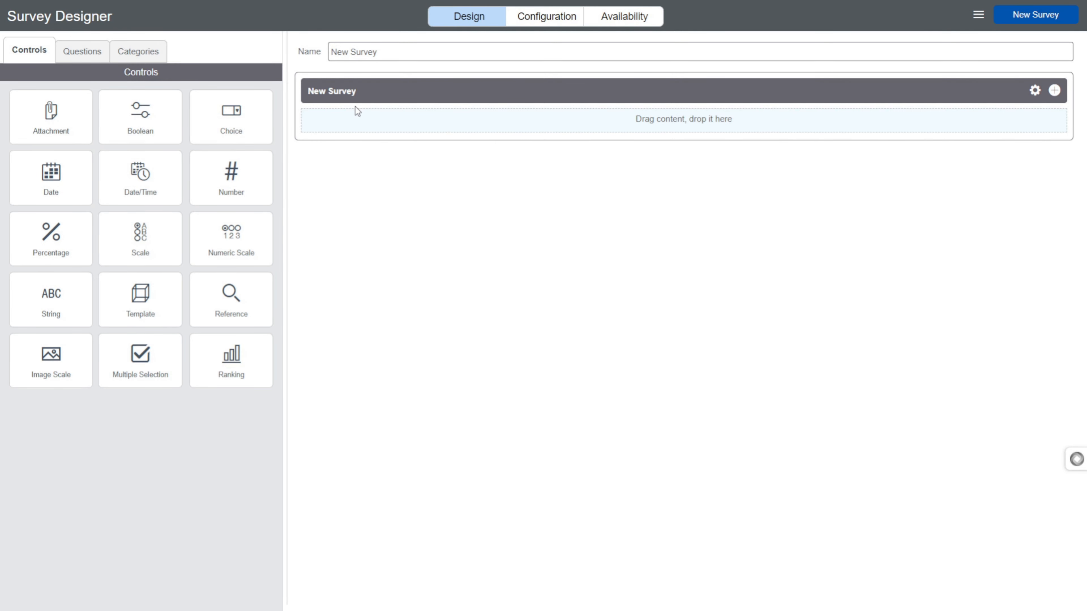
Dismiss the sign-up pop-up and name the new survey "Technomonk Incident Survey".
click(387, 50)
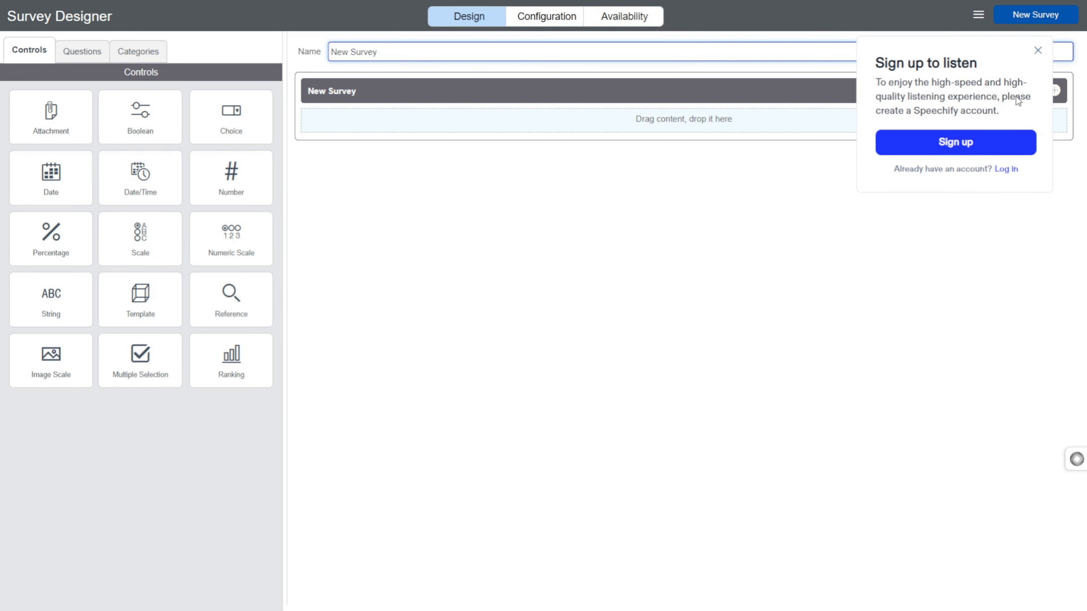
click(1037, 50)
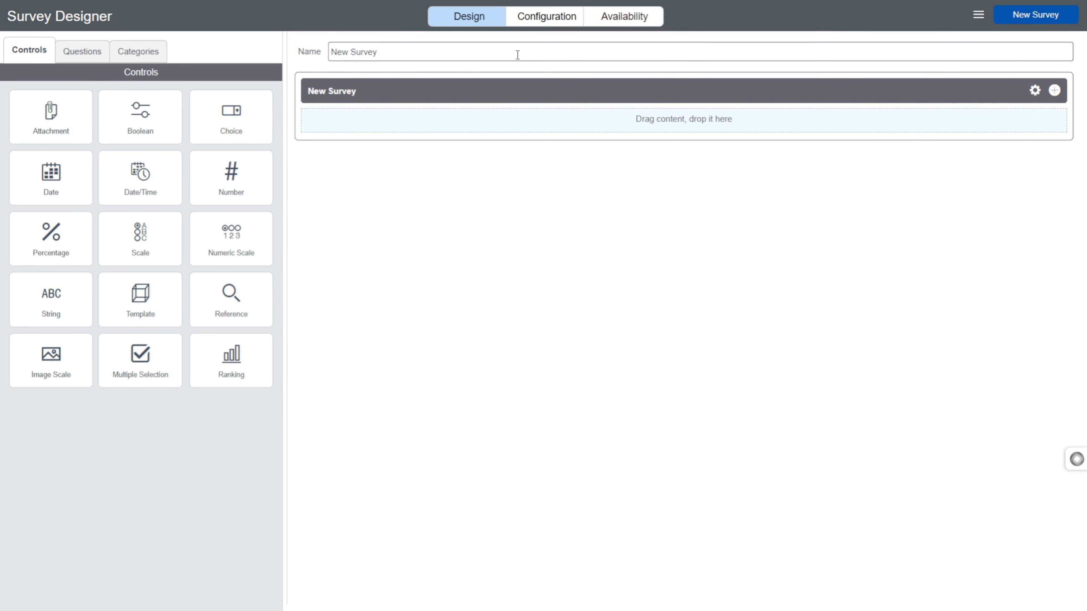
drag(519, 53, 276, 51)
key(BackSpace)
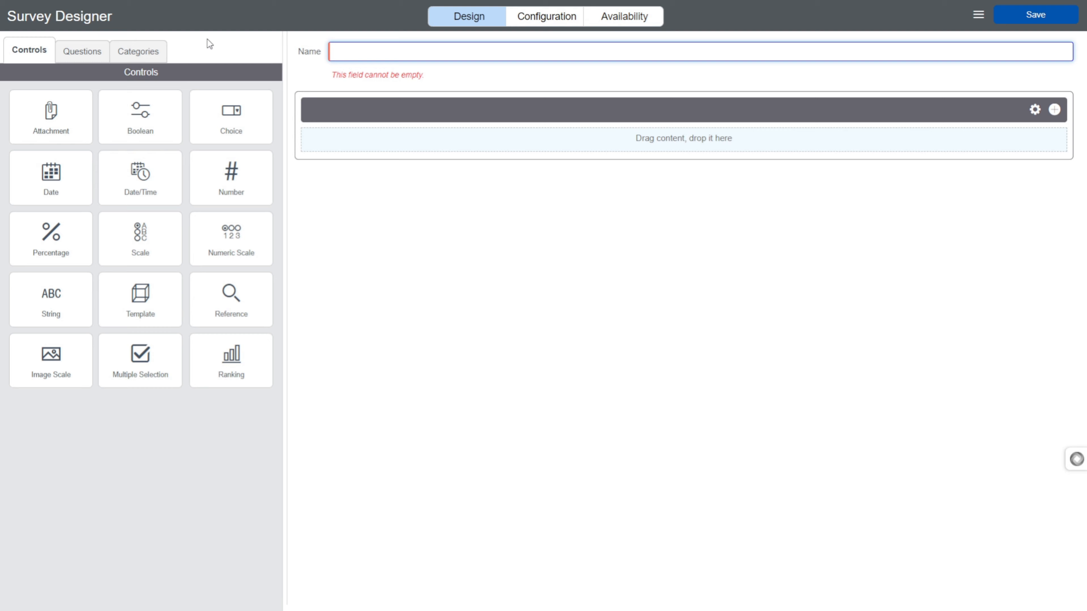
text(Technomonk )
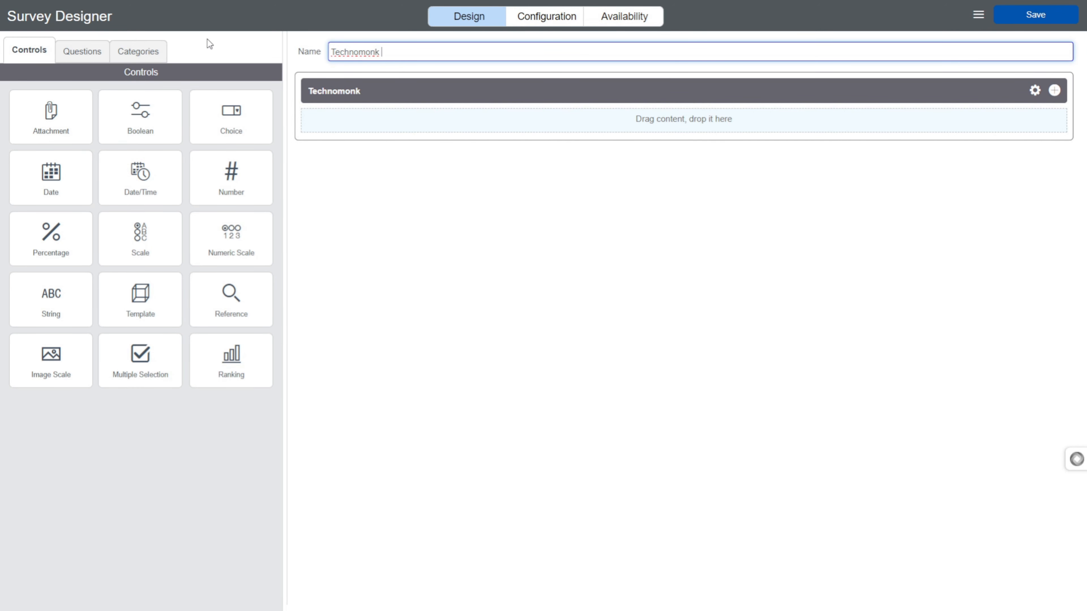
text(Incident Survey)
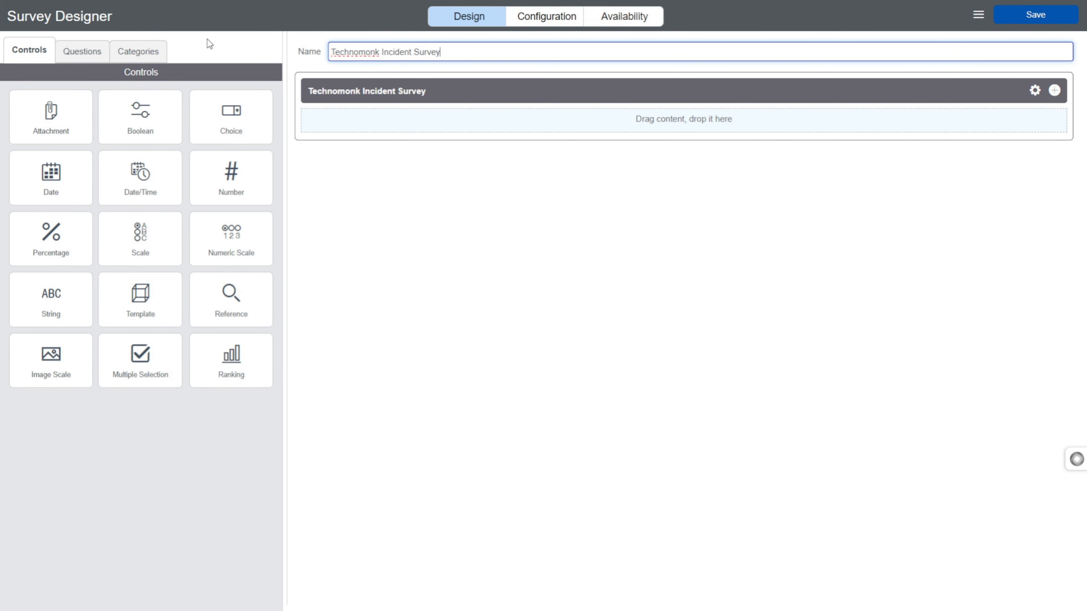
click(457, 231)
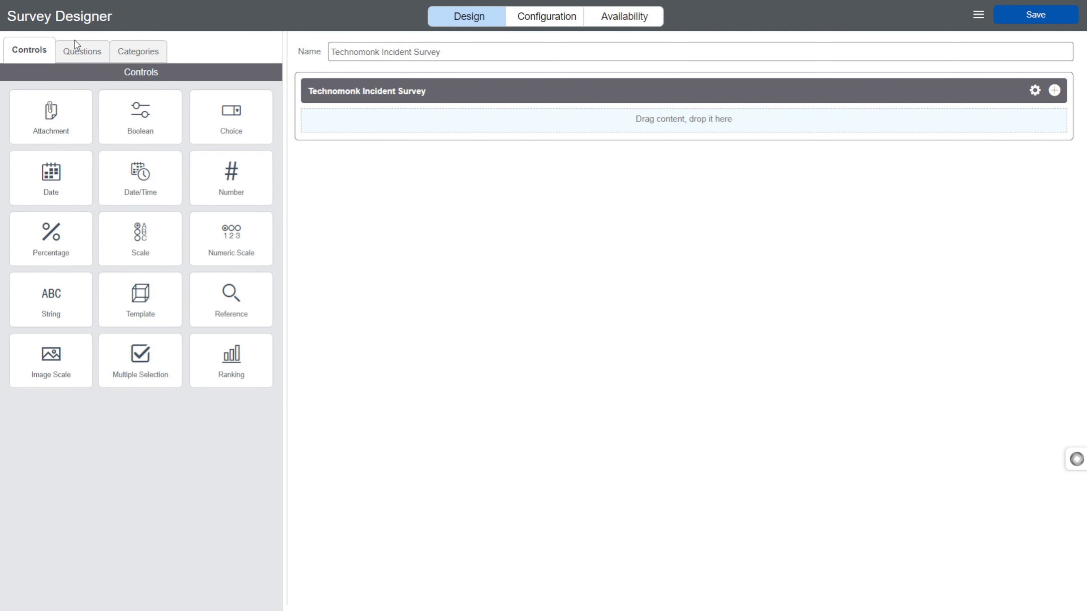
Look through the available questions and categories, and add a Scale question to the Technomonk Incident Survey section.
click(75, 62)
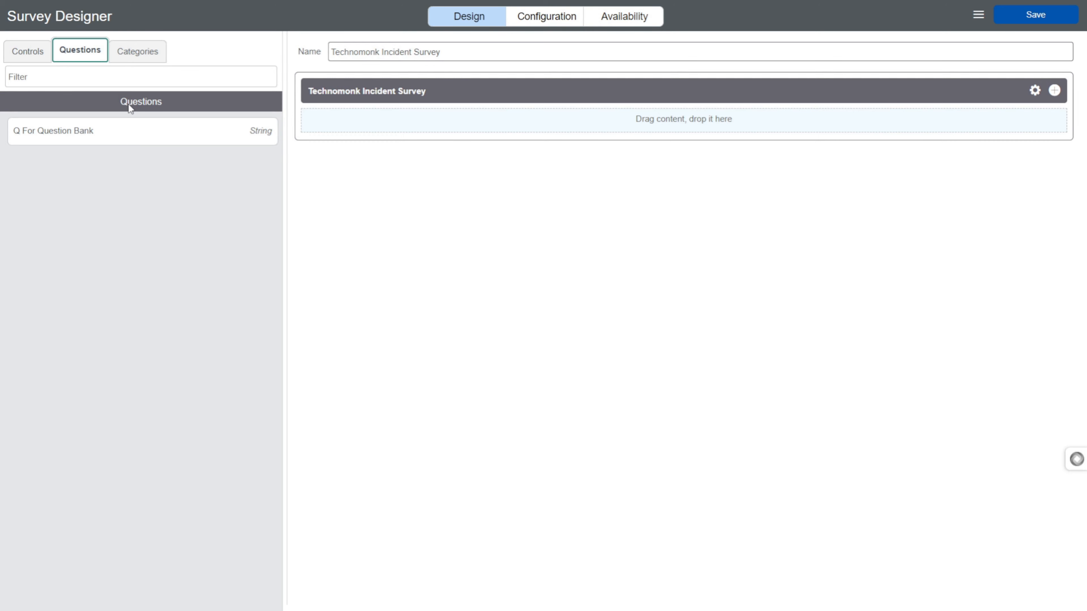
click(133, 50)
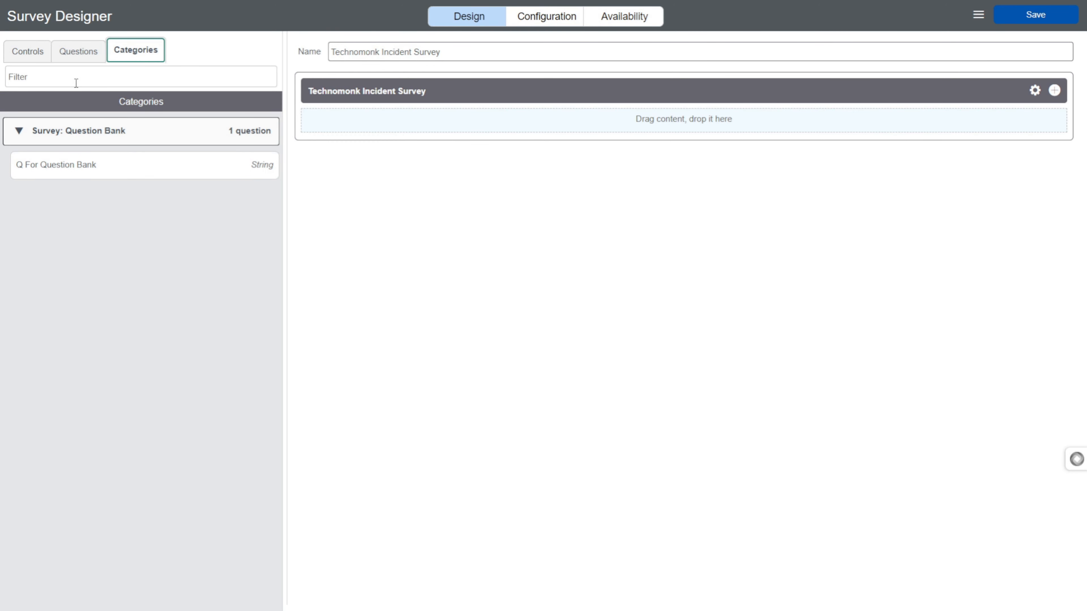
click(21, 48)
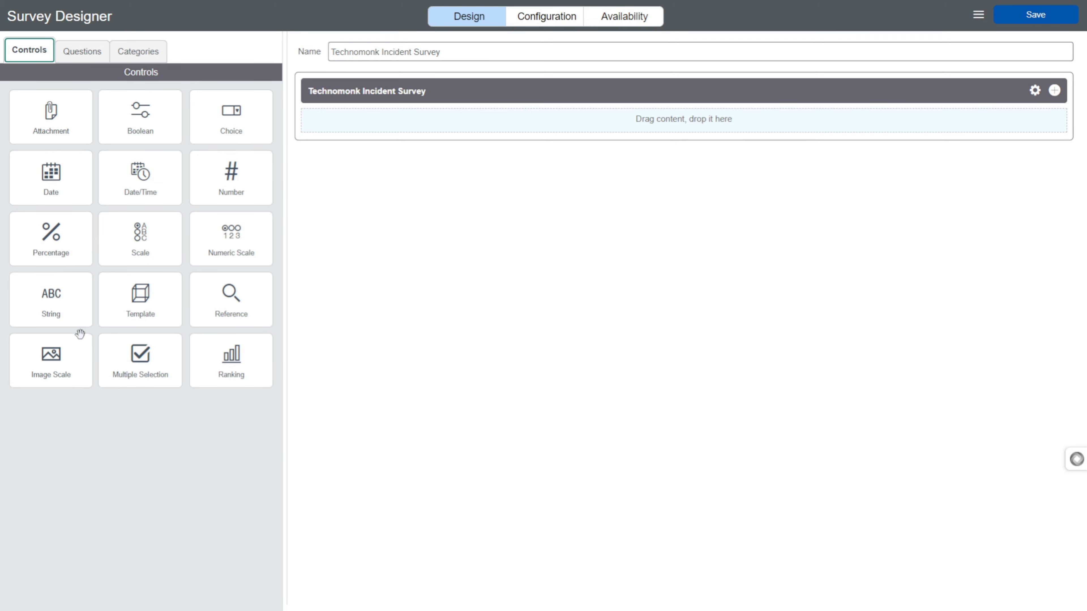
drag(136, 241, 374, 143)
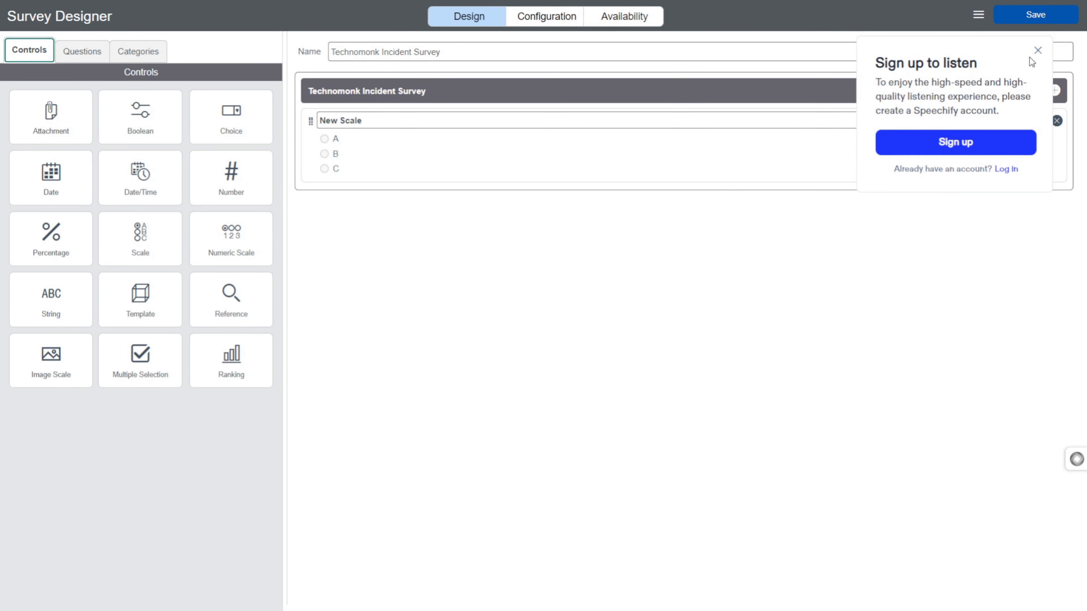
click(1037, 50)
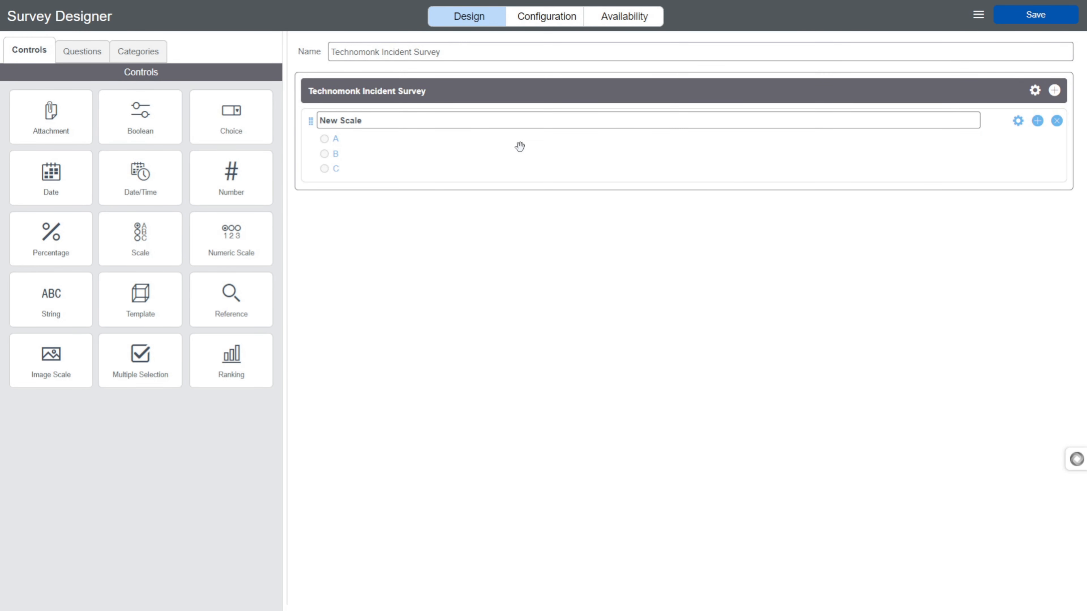
Open the scale question's properties and set its question text to "Rate your Experience".
click(1018, 121)
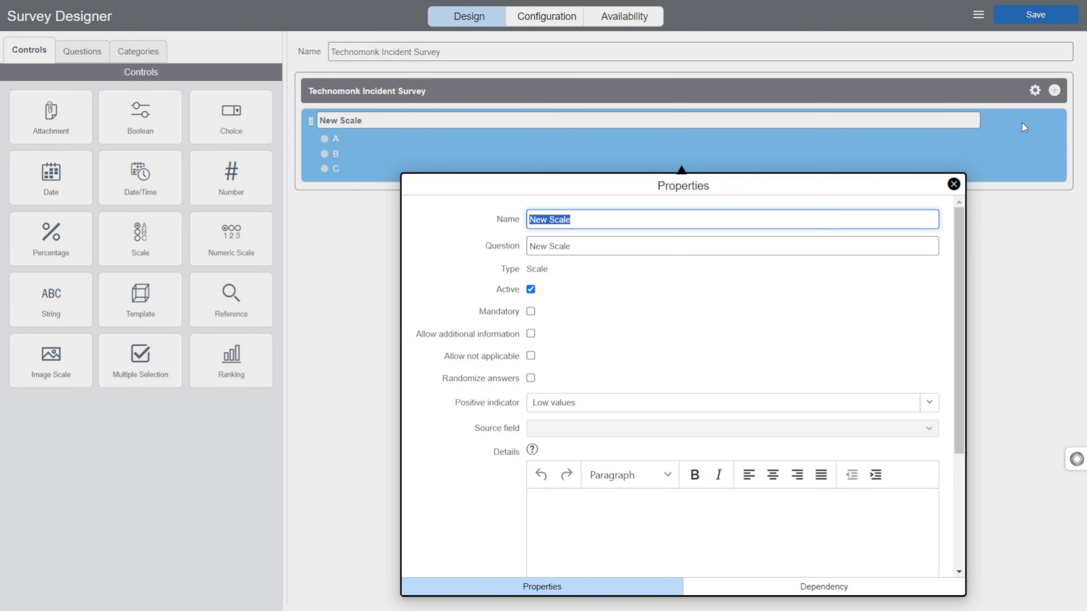
click(606, 222)
drag(570, 220, 512, 220)
triple_click(574, 247)
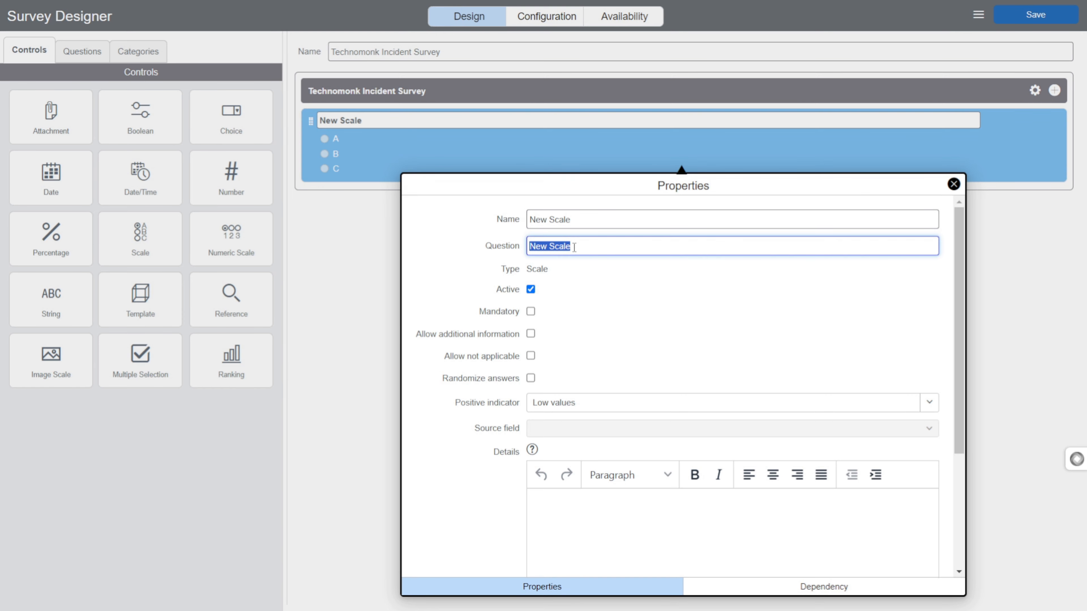
key(BackSpace)
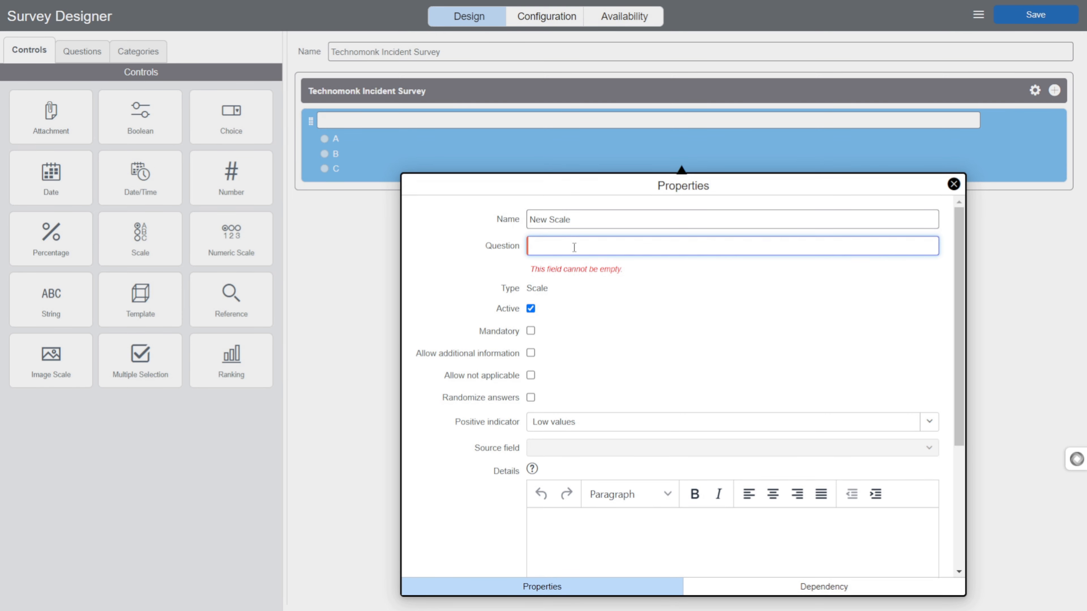
text(How)
key(BackSpace)
key(BackSpace)
key(BackSpace)
text(Rta)
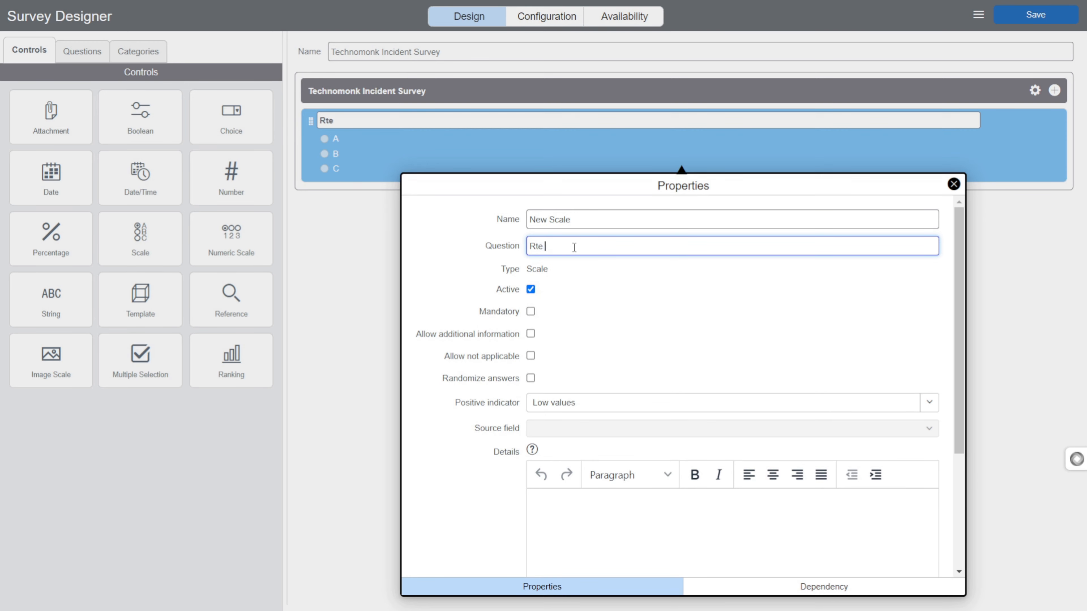
key(BackSpace)
key(BackSpace)
text(ate your Experience)
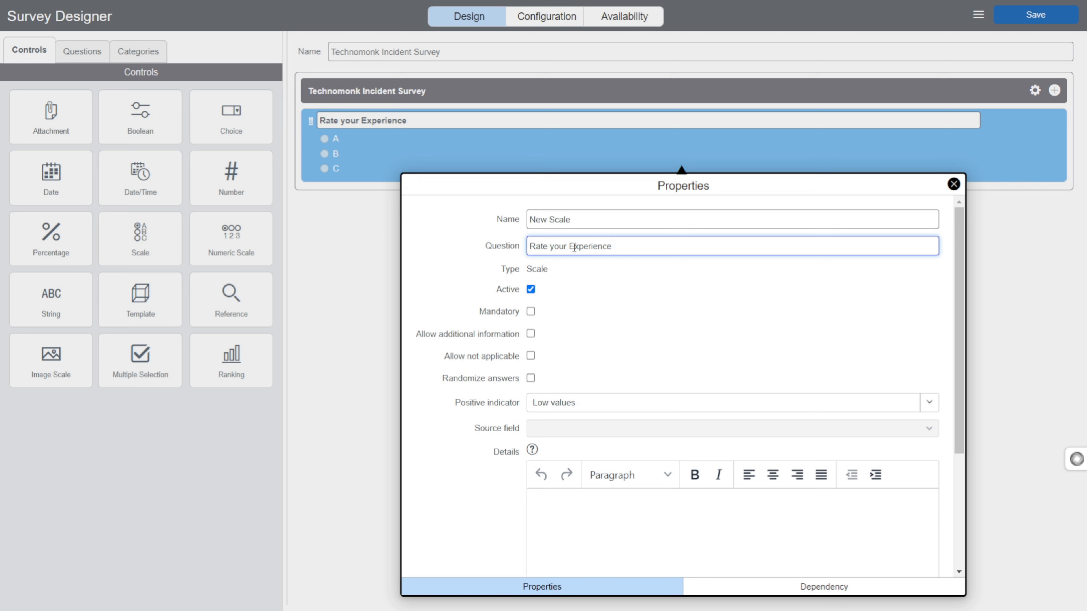
Make the "Rate your Experience" question mandatory.
click(958, 310)
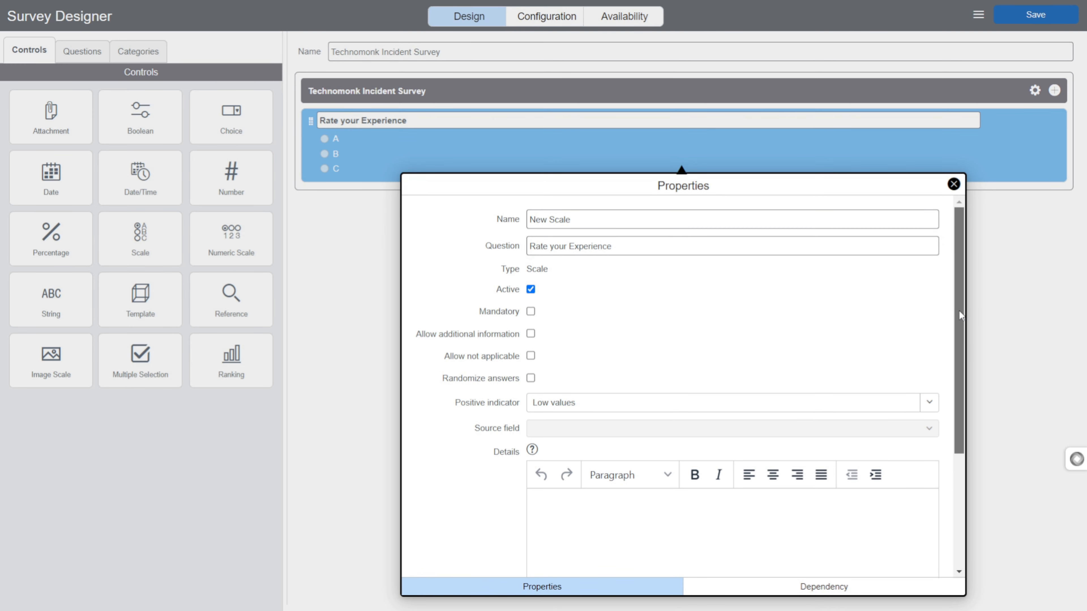
key(ctrl+plus)
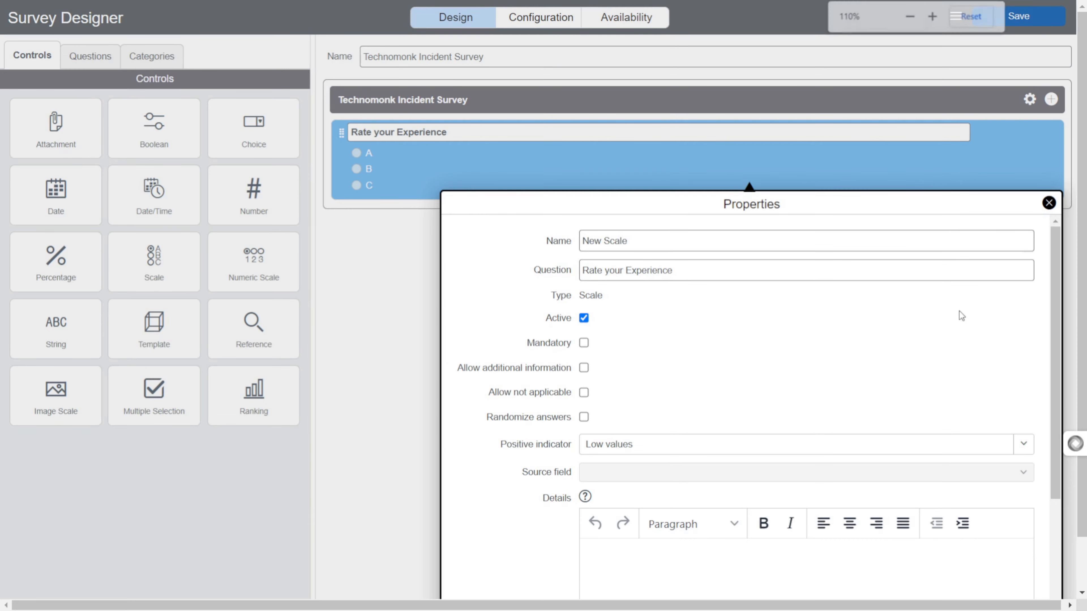
key(Tab)
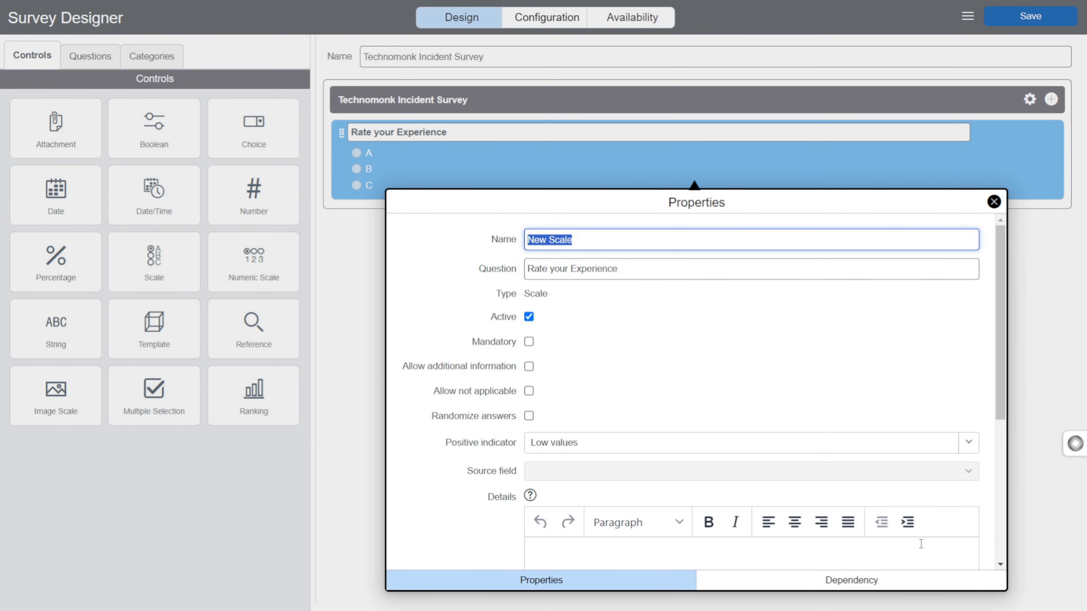
click(528, 341)
Rename the scale question's choices A, B and C to "Poor", "Good" and "Excilent".
scroll(751, 410, down, 2)
scroll(751, 410, down, 2)
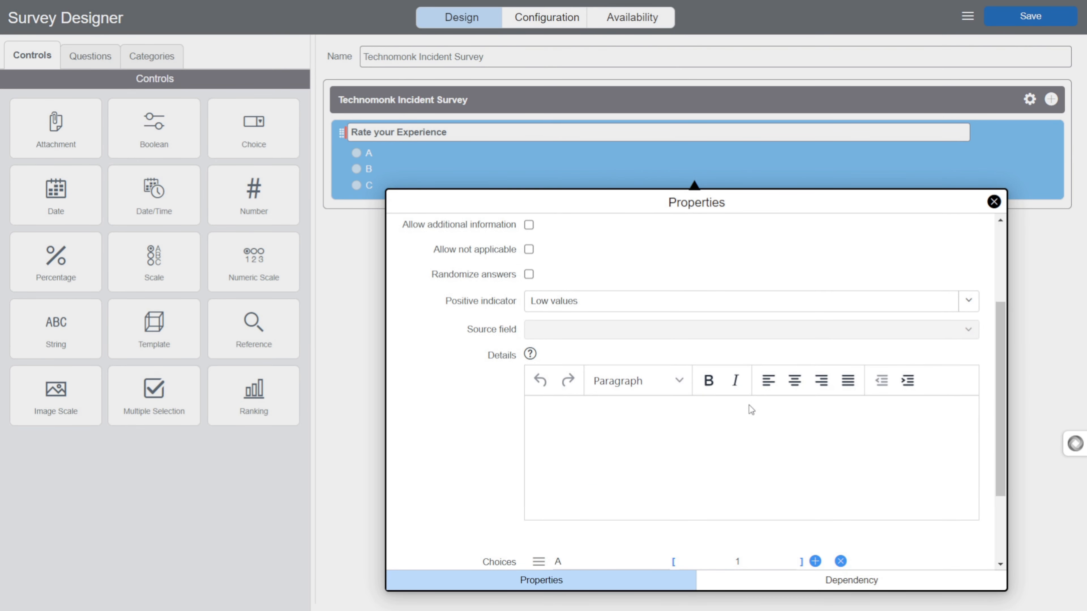
scroll(508, 334, up, 4)
scroll(742, 405, down, 6)
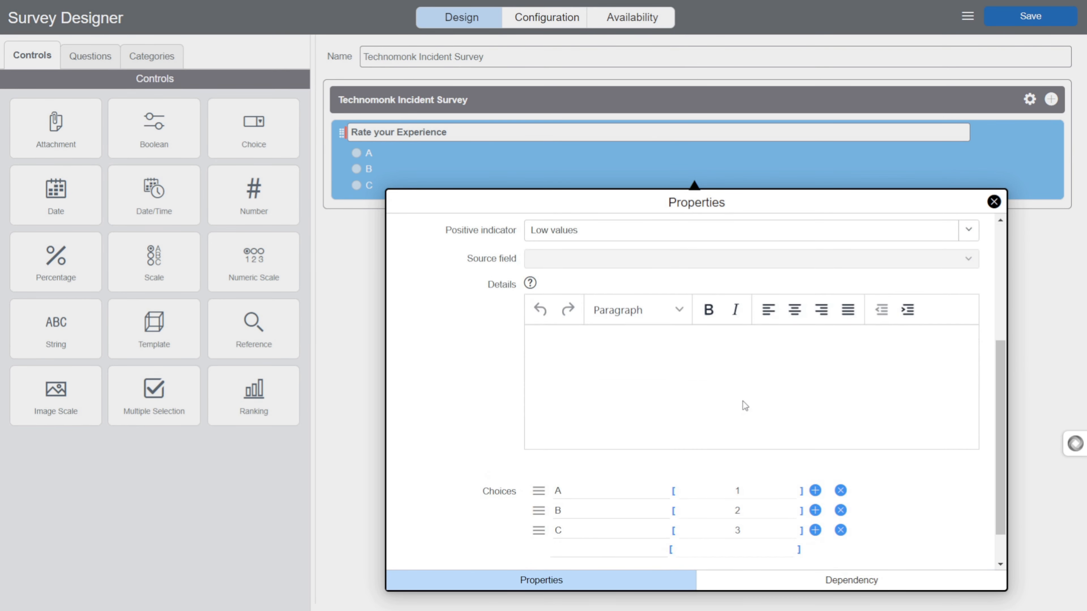
click(607, 445)
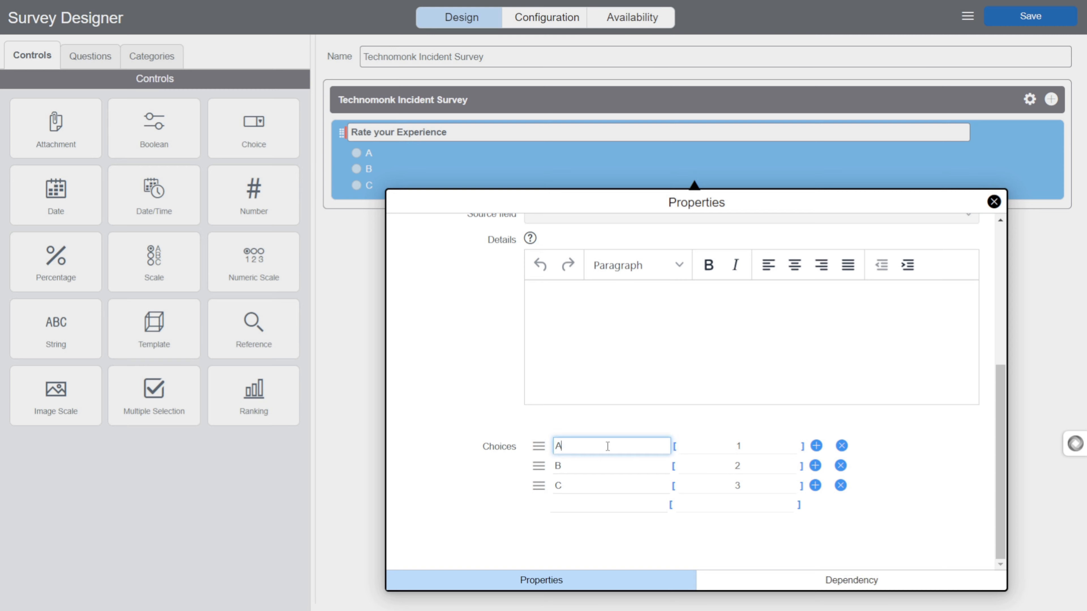
key(BackSpace)
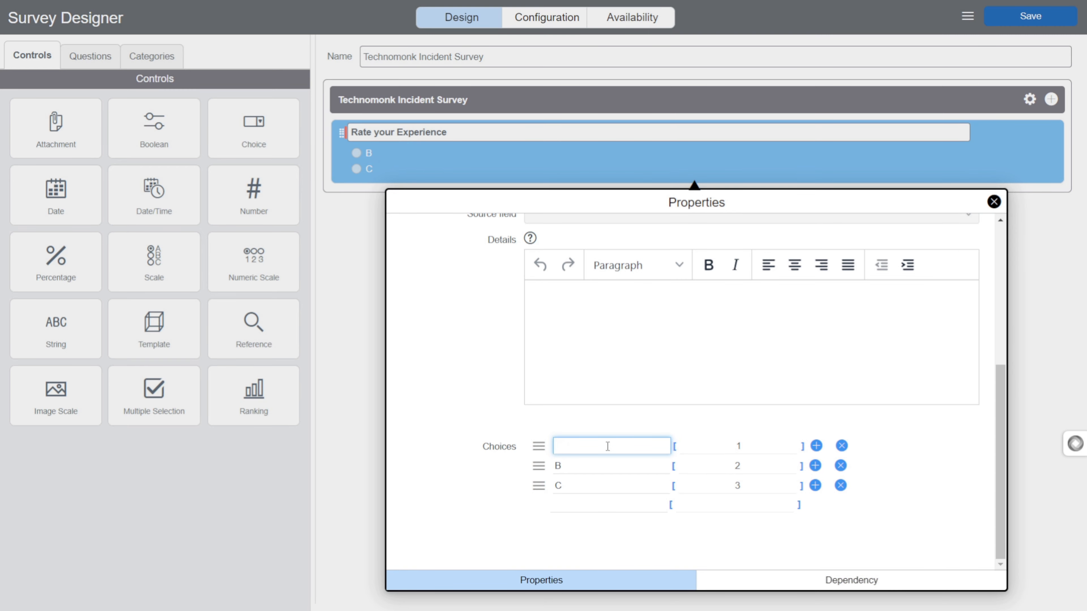
text(Poor)
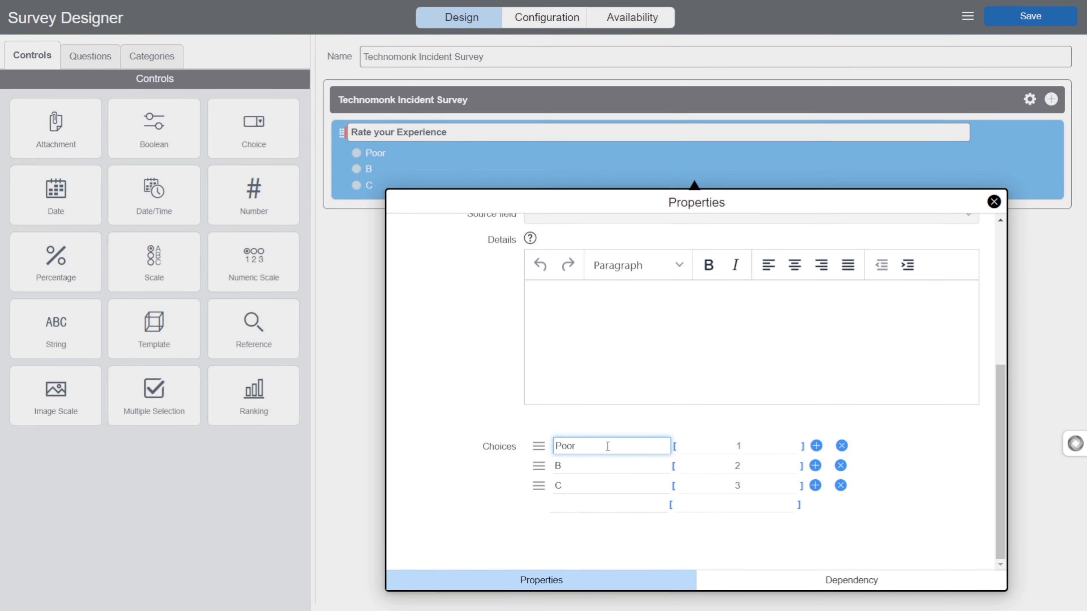
click(592, 464)
key(BackSpace)
text(Good)
click(592, 485)
key(BackSpace)
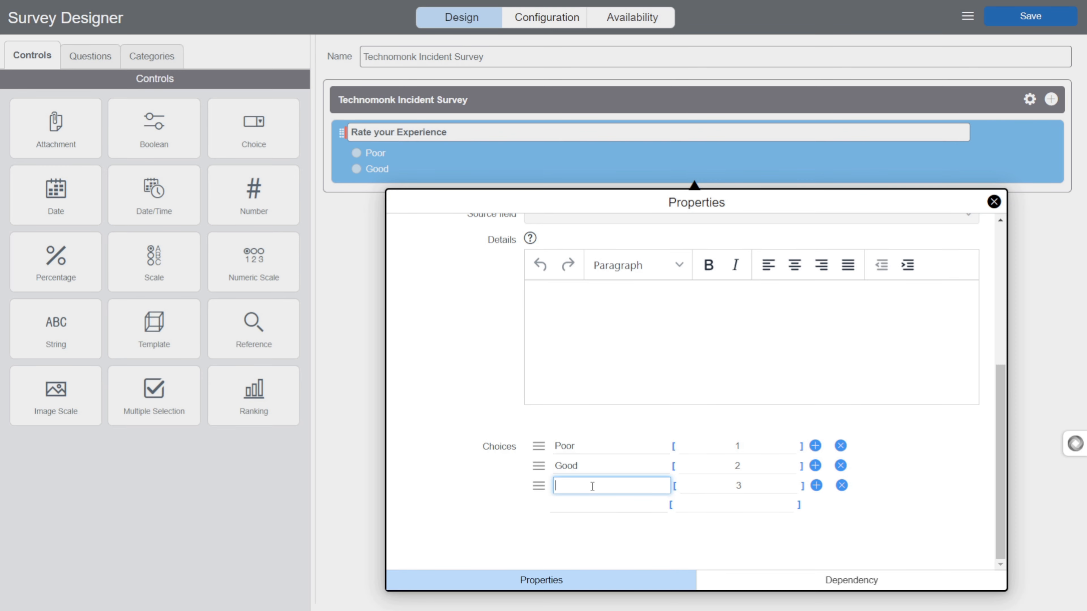
text(Exc)
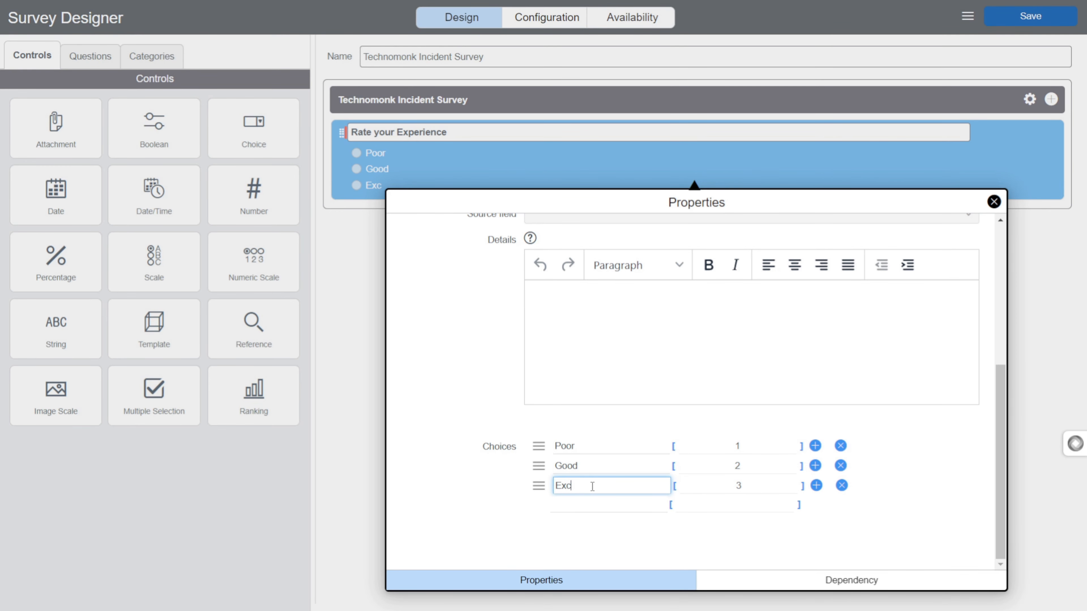
text(ilen)
text(t)
click(596, 502)
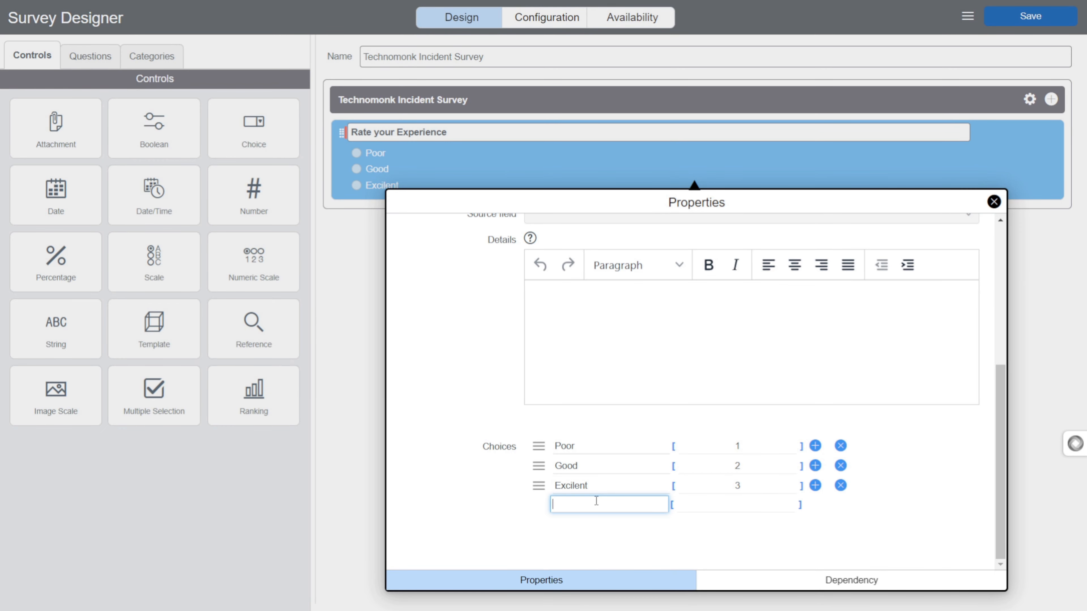
Add a fourth choice "Mind blowing" with value 4 to the "Rate your Experience" question and close its properties.
text(Mid)
key(BackSpace)
text(nd )
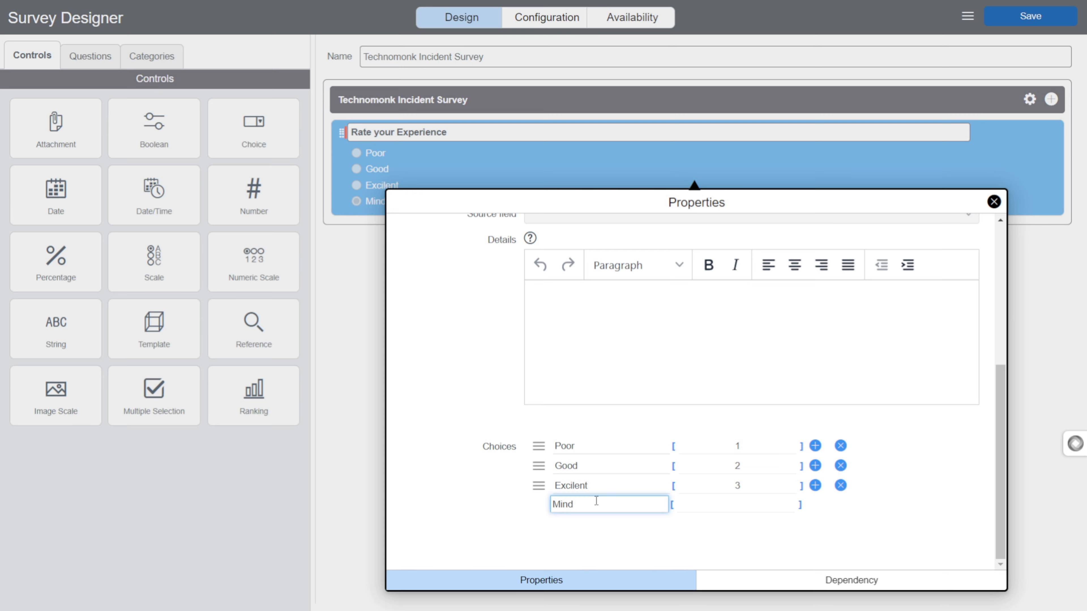
text(blowing)
click(748, 505)
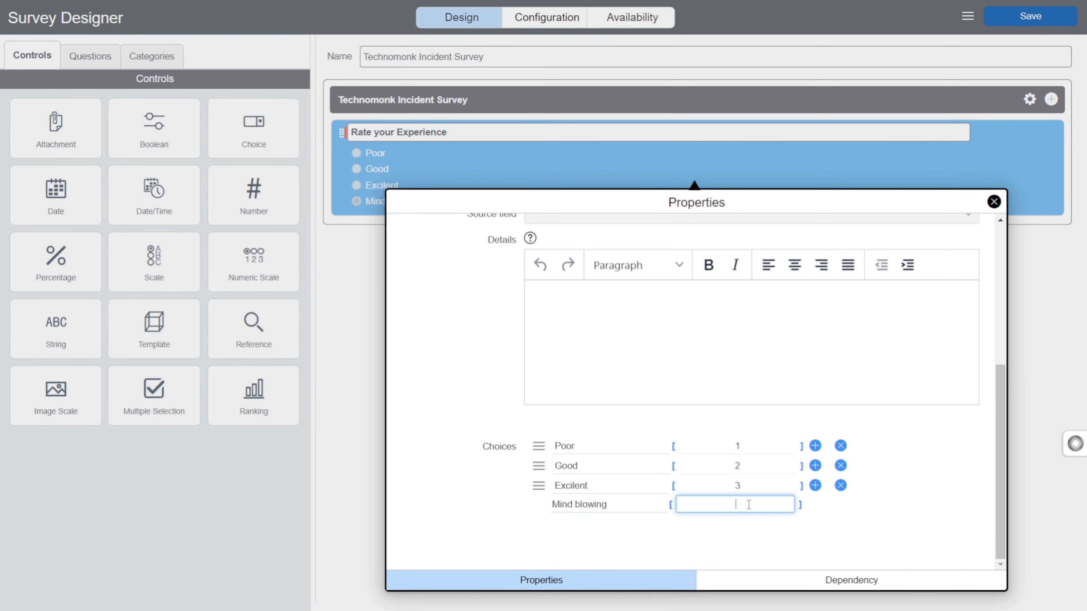
text(4)
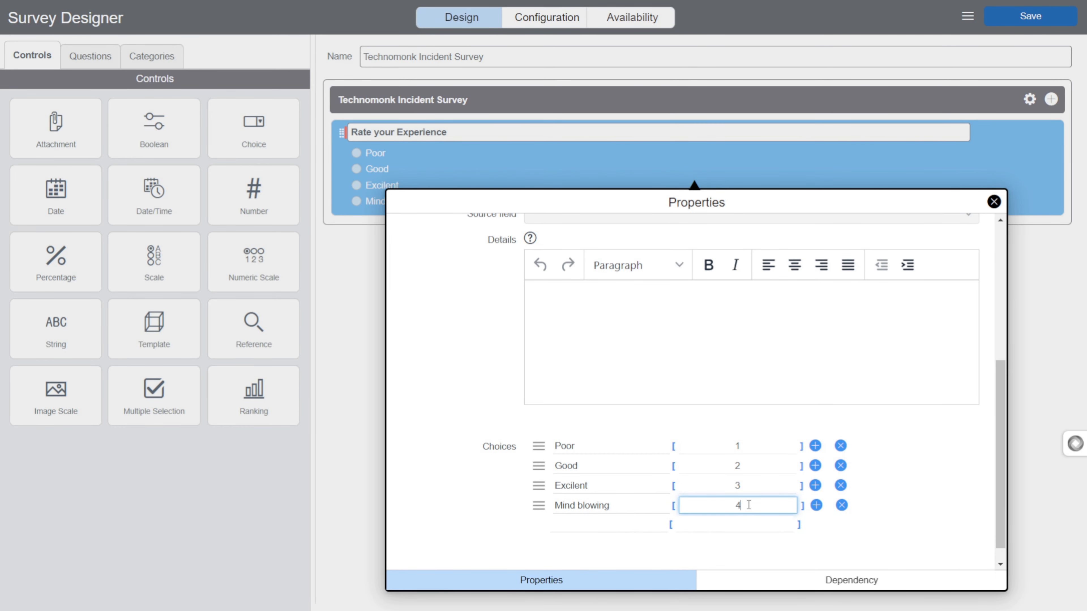
scroll(807, 548, down, 1)
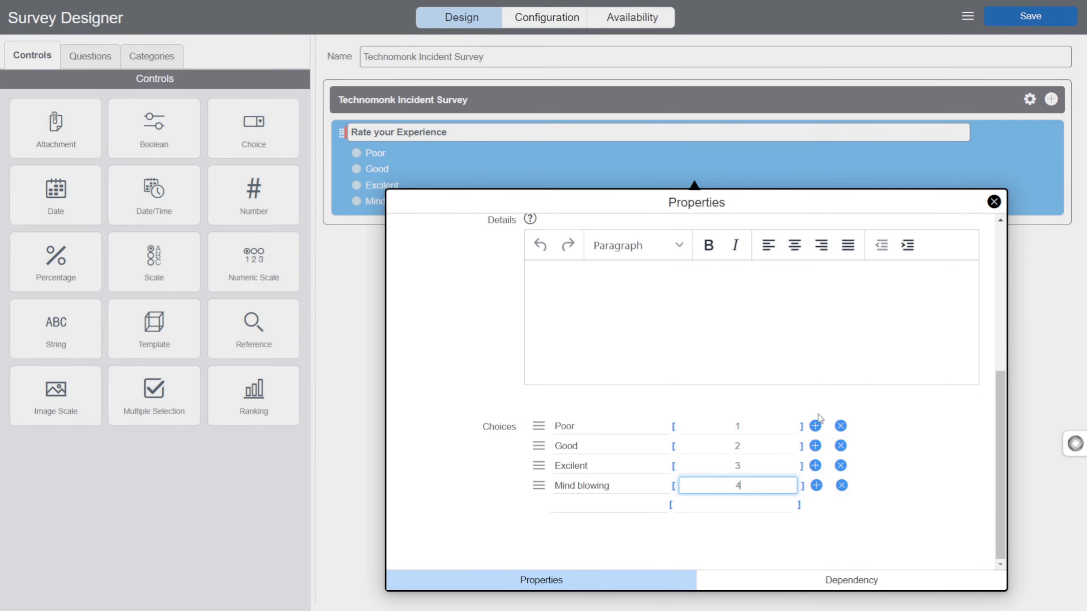
scroll(819, 396, up, 5)
scroll(830, 385, down, 5)
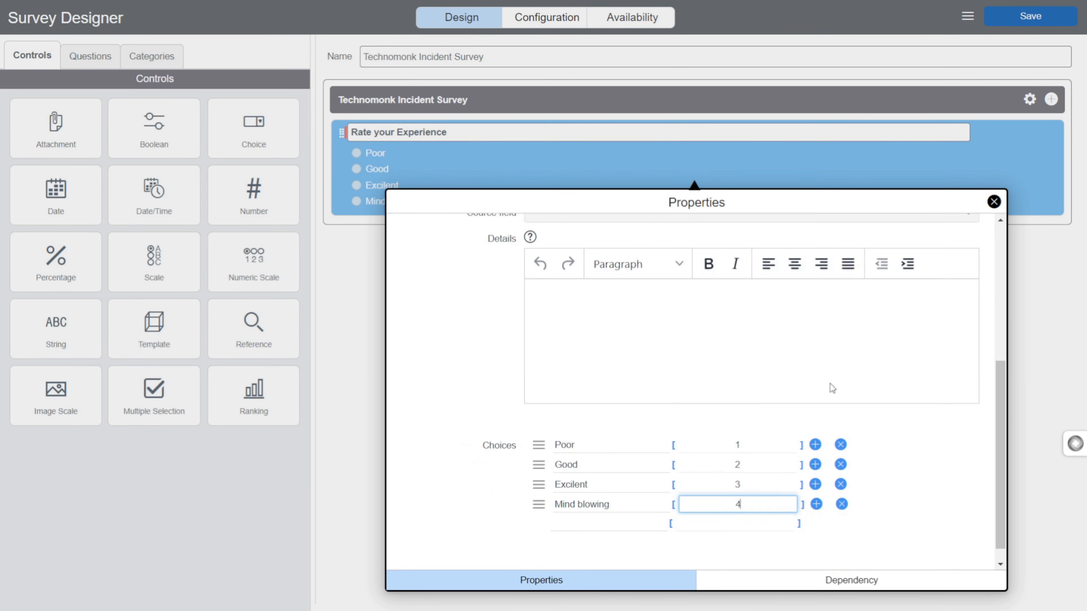
click(1064, 354)
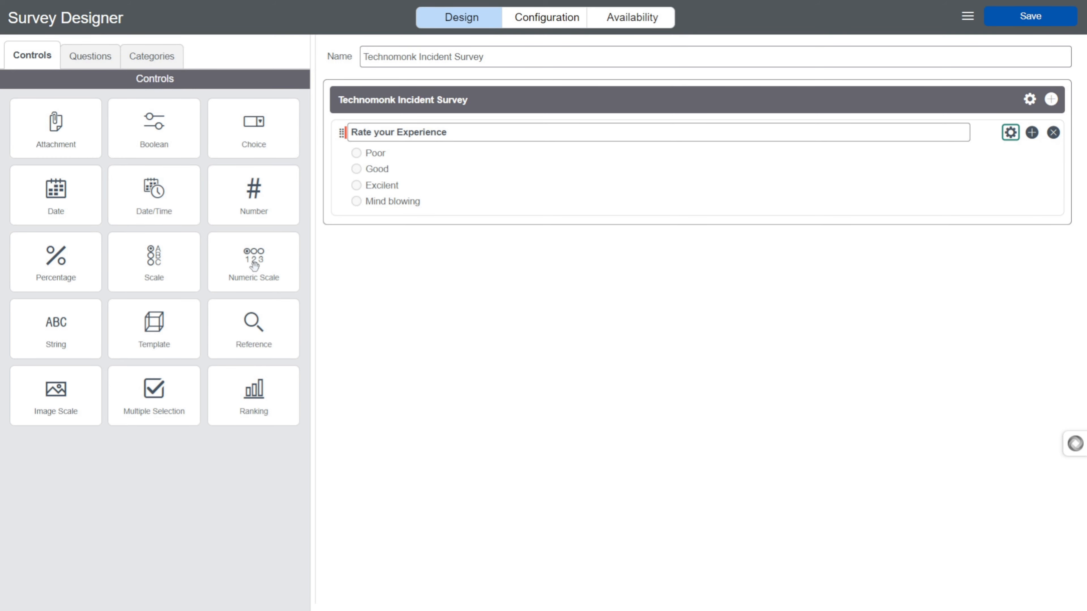
Add a Numeric Scale question below "Rate your Experience" and set both its name and question text to "Experience with Admin".
drag(254, 265, 379, 265)
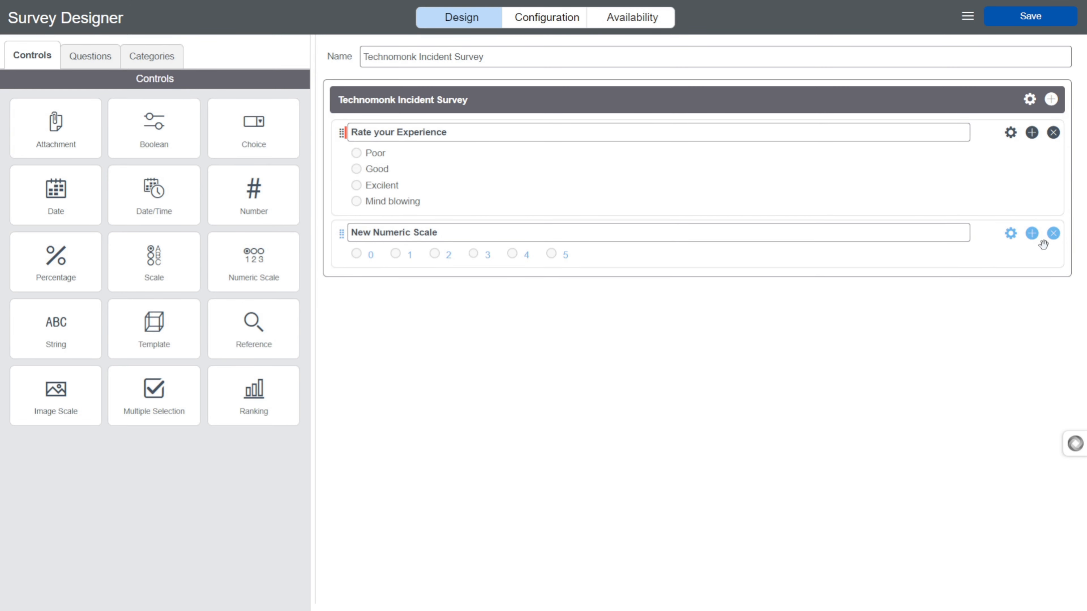
click(1011, 234)
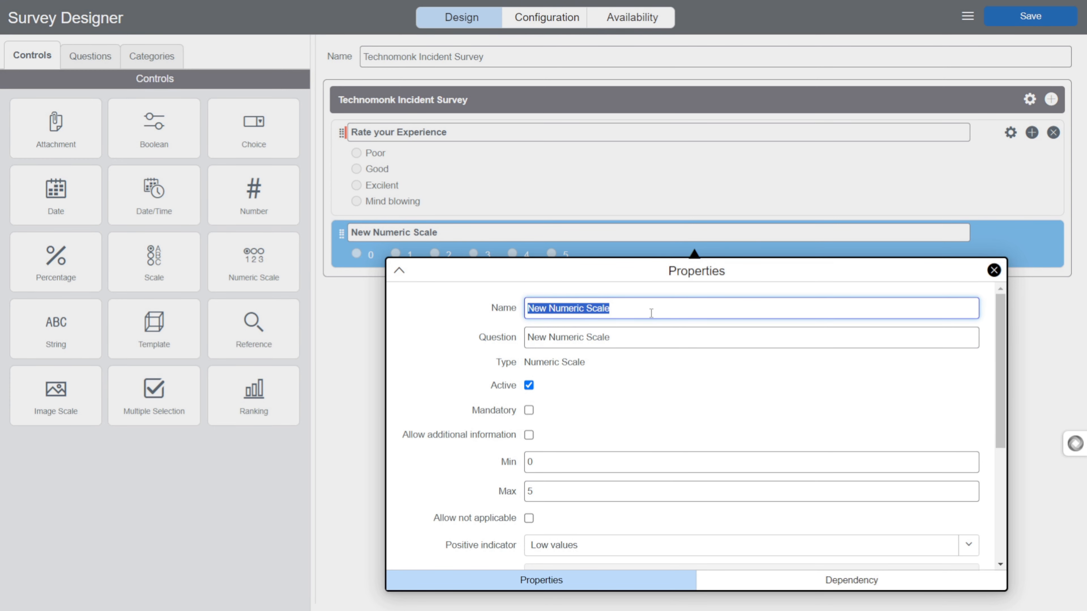
key(BackSpace)
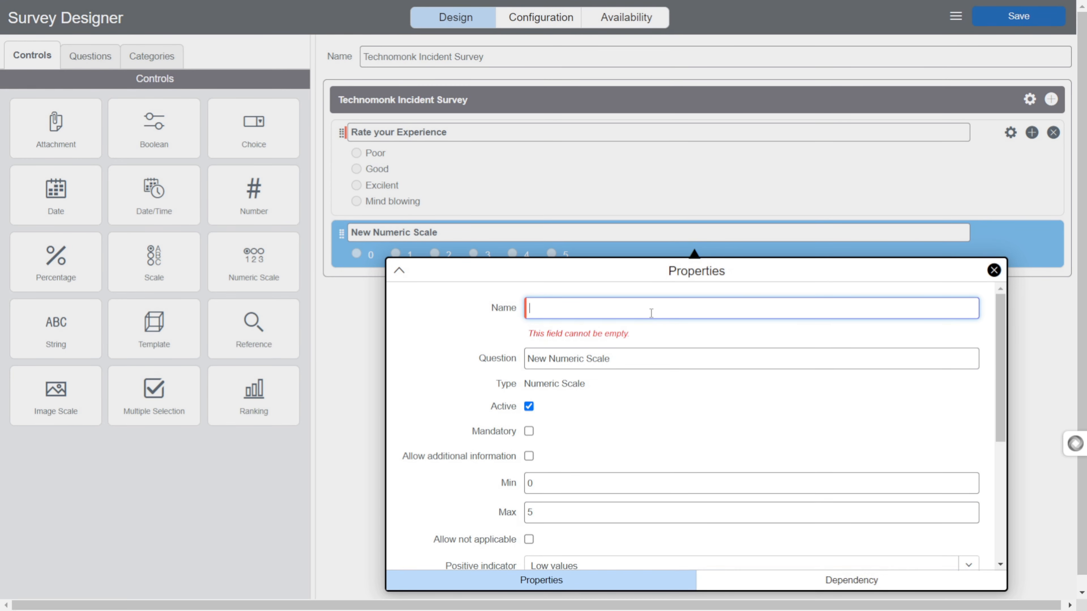
text(Expe)
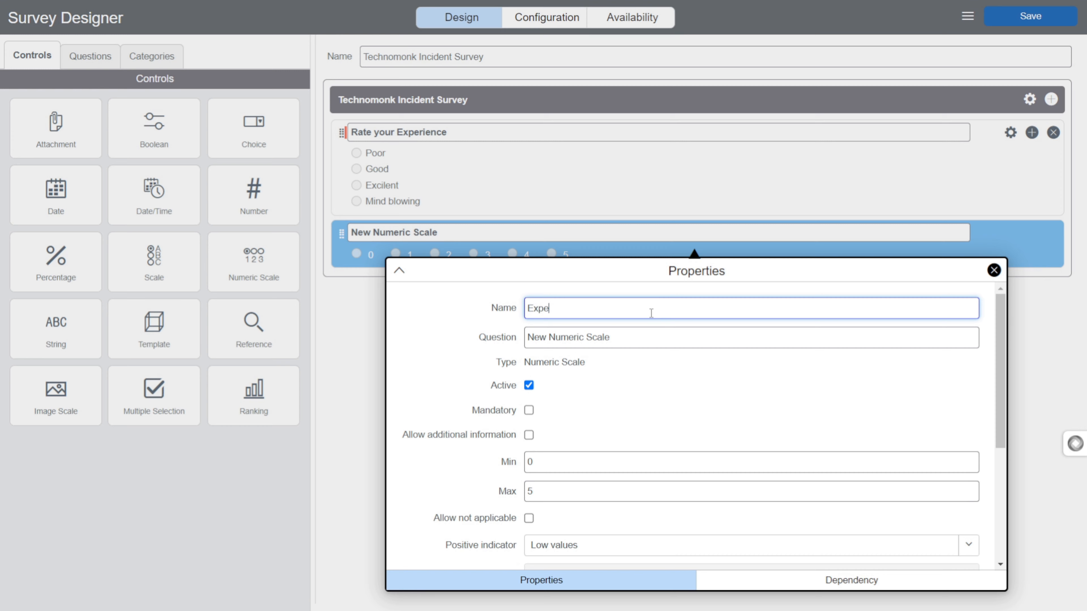
text(rience with Admin)
key(ctrl+a)
key(ctrl+c)
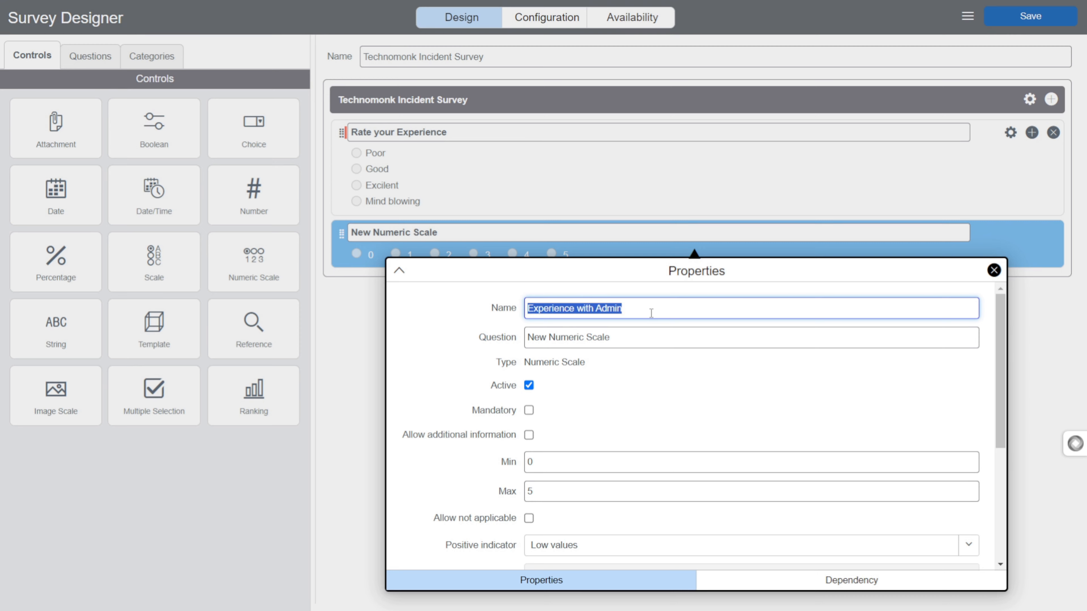
triple_click(599, 336)
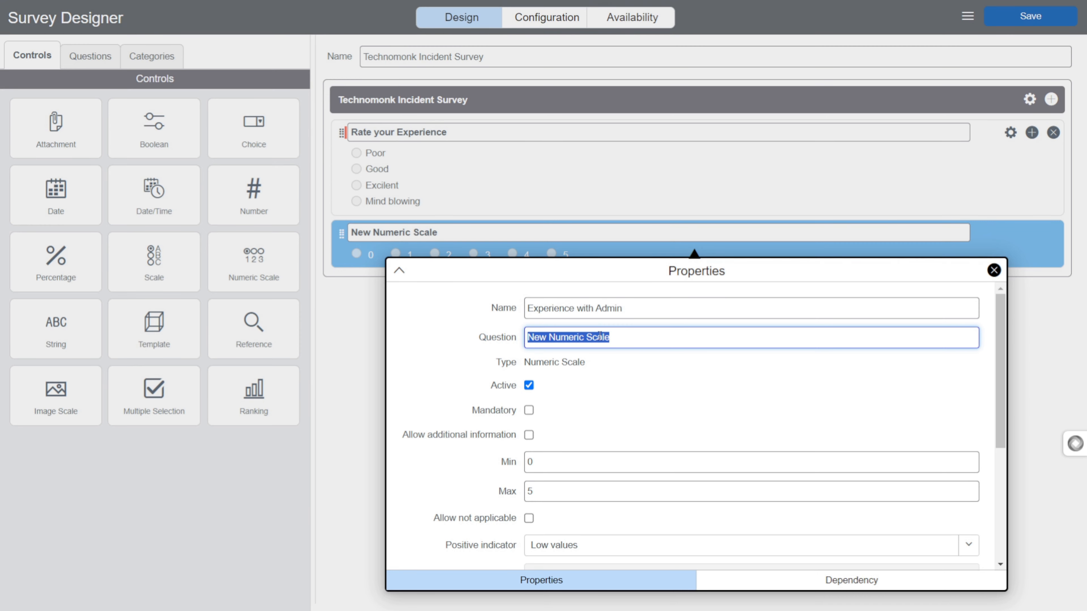
key(ctrl+v)
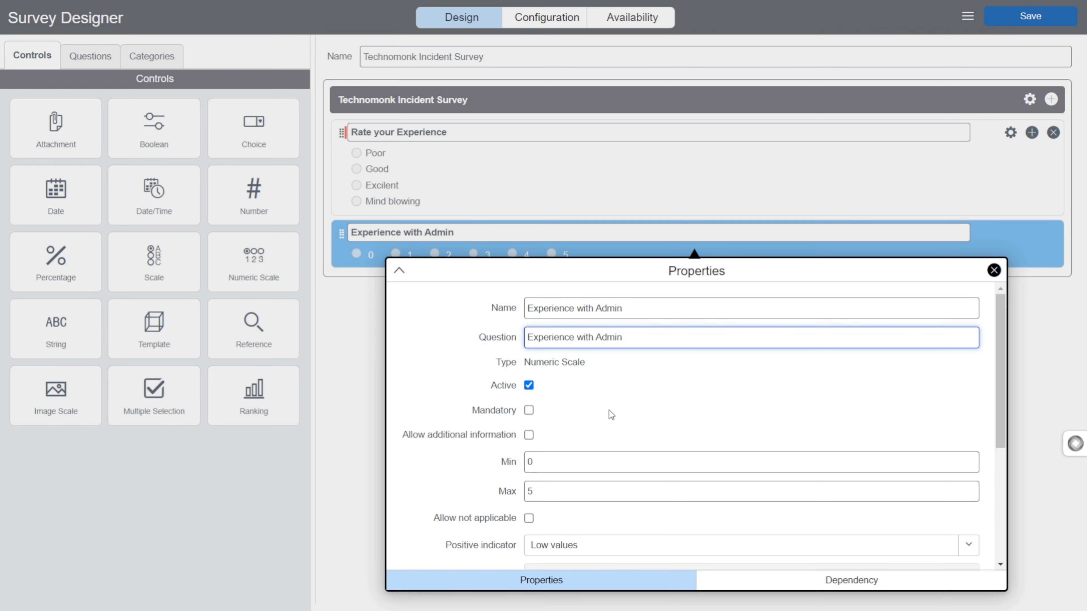
Set the "Experience with Admin" scale's maximum to 10 and close its properties.
scroll(606, 412, down, 5)
scroll(520, 331, up, 3)
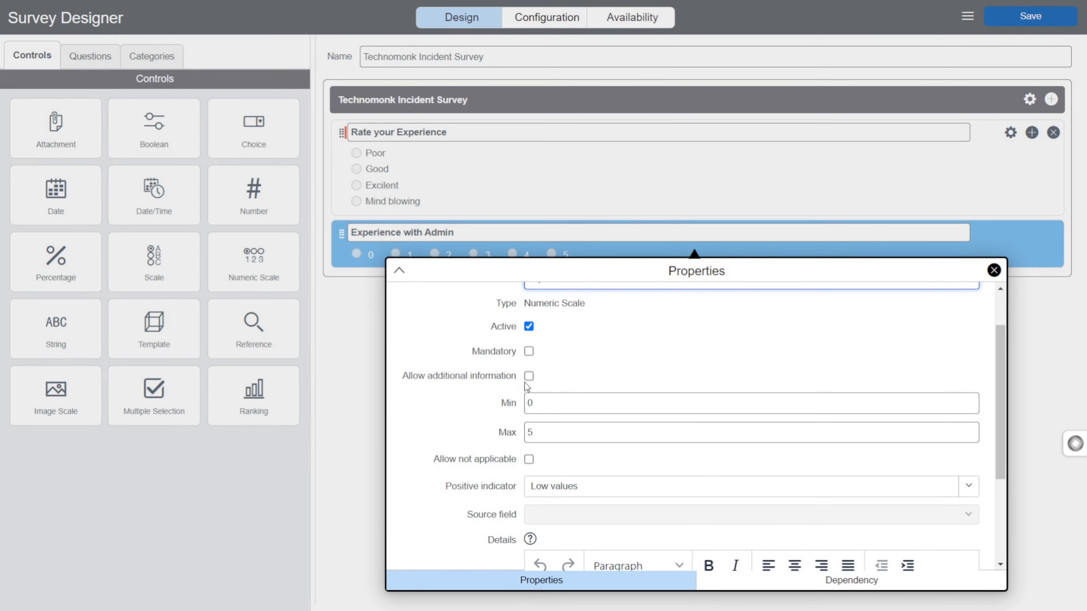
scroll(526, 385, down, 2)
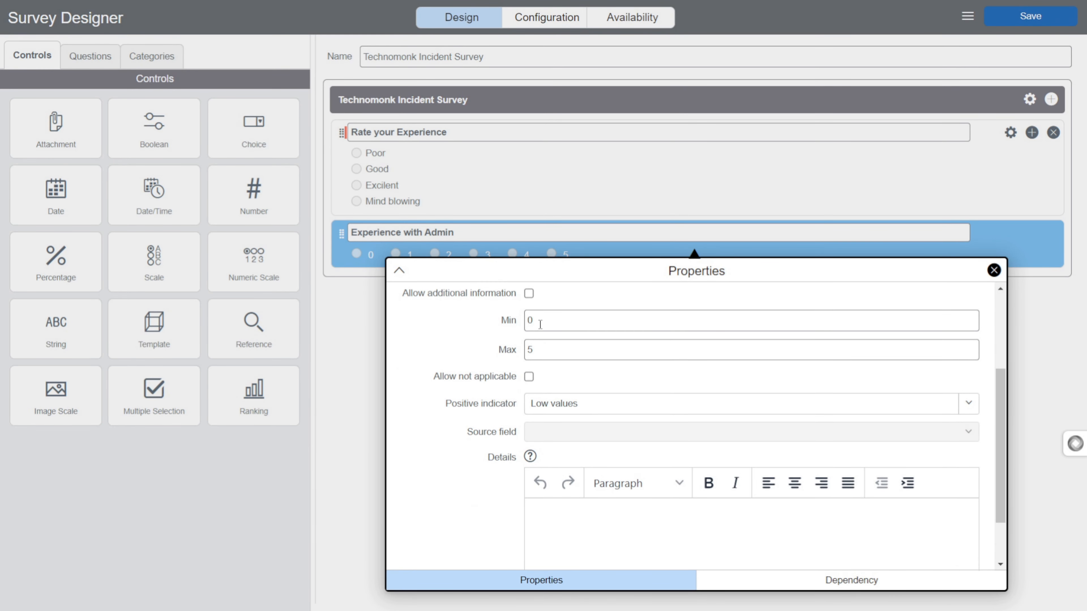
click(536, 354)
key(BackSpace)
text(10)
scroll(601, 373, down, 2)
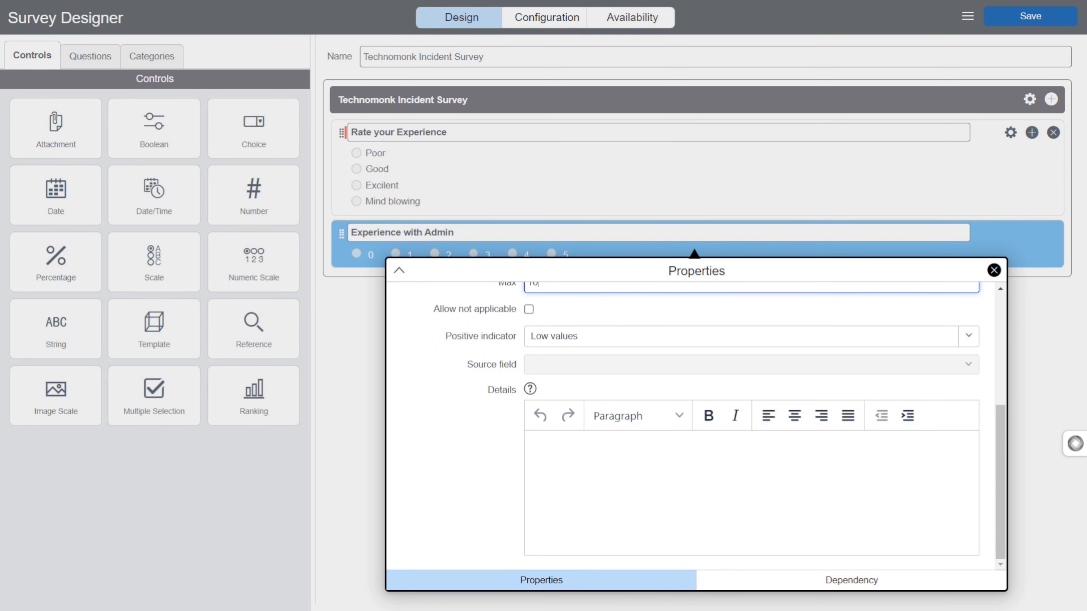
click(1022, 390)
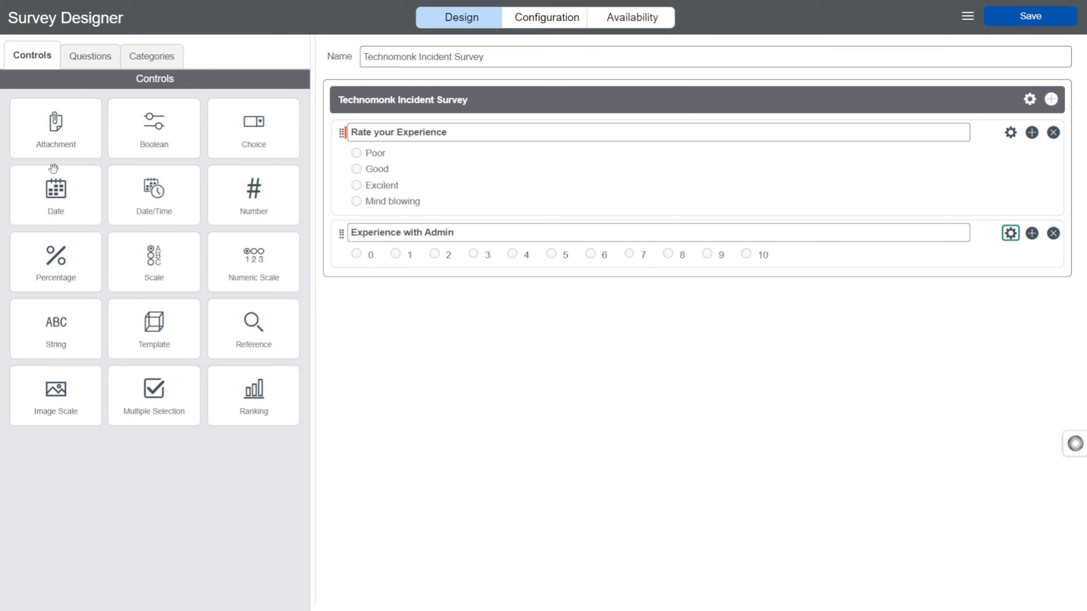
Add a String question below "Experience with Admin" and open its properties.
drag(45, 343, 376, 328)
click(410, 290)
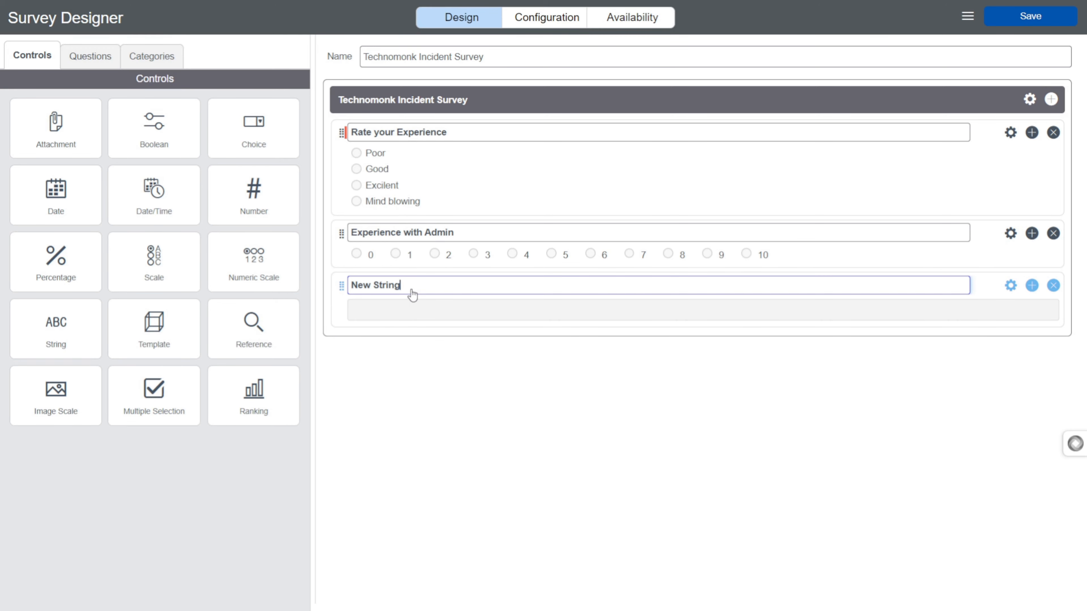
click(1010, 285)
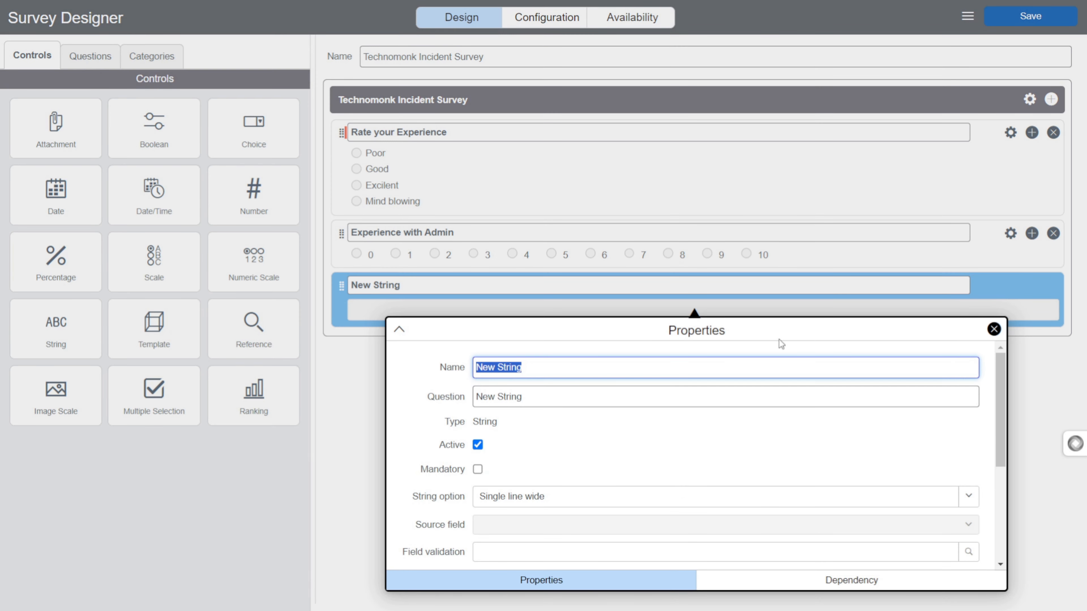
Set the string question's name and question text to "Additional Comments" and close its properties.
key(BackSpace)
text(Additional Comments)
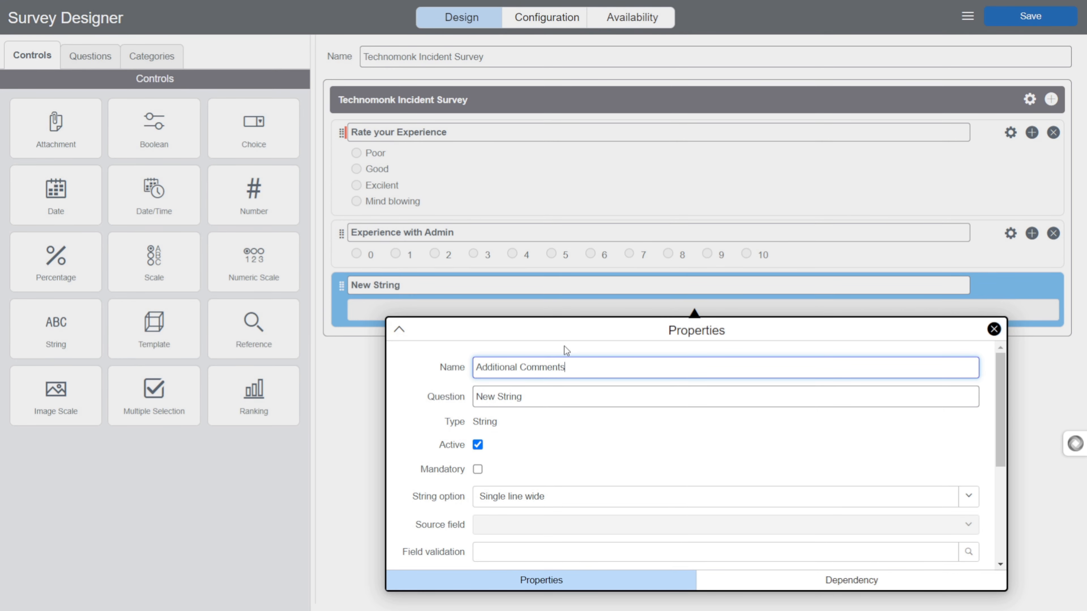
key(ctrl+a)
key(ctrl+c)
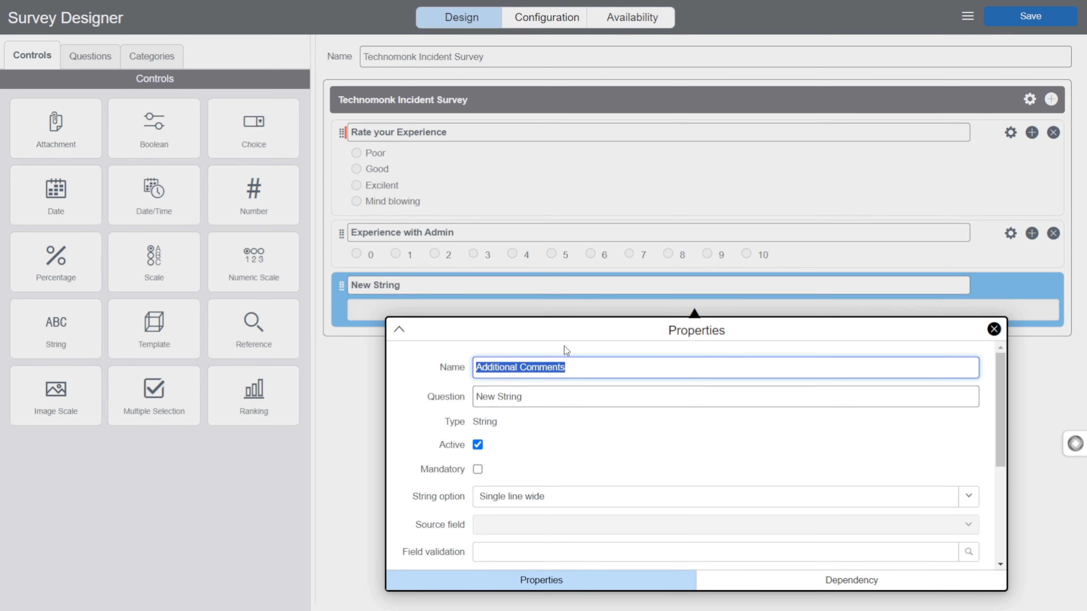
key(Tab)
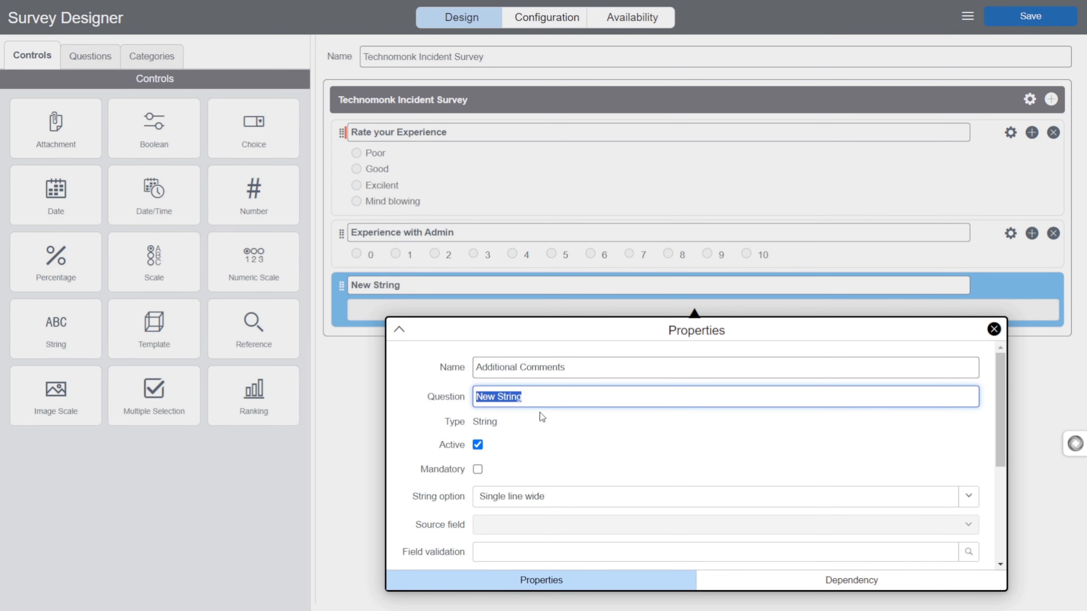
key(ctrl+v)
scroll(580, 448, down, 5)
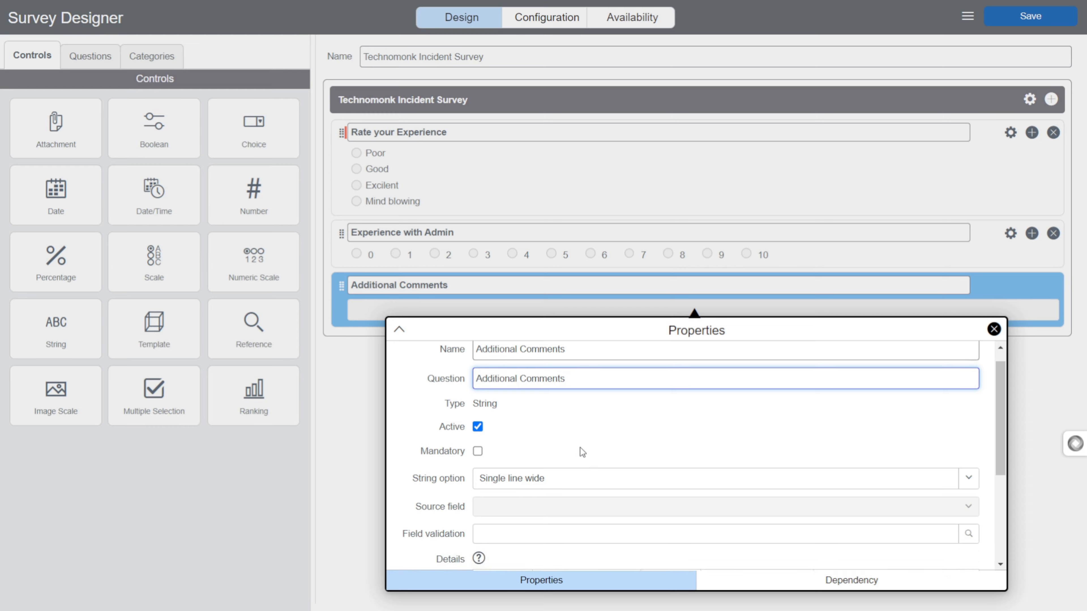
scroll(580, 448, up, 5)
scroll(581, 448, down, 5)
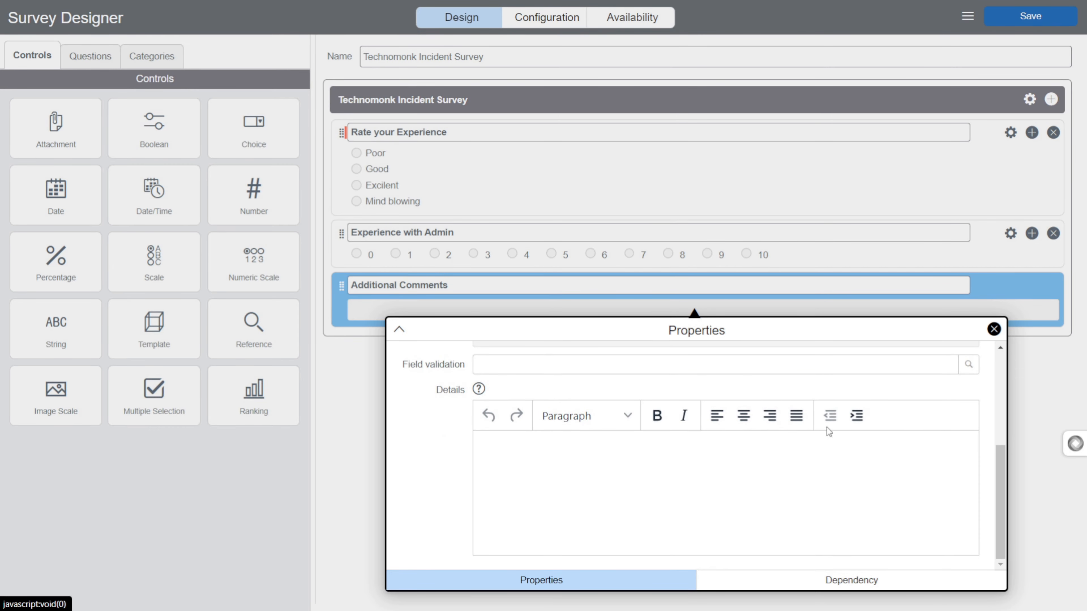
click(1037, 371)
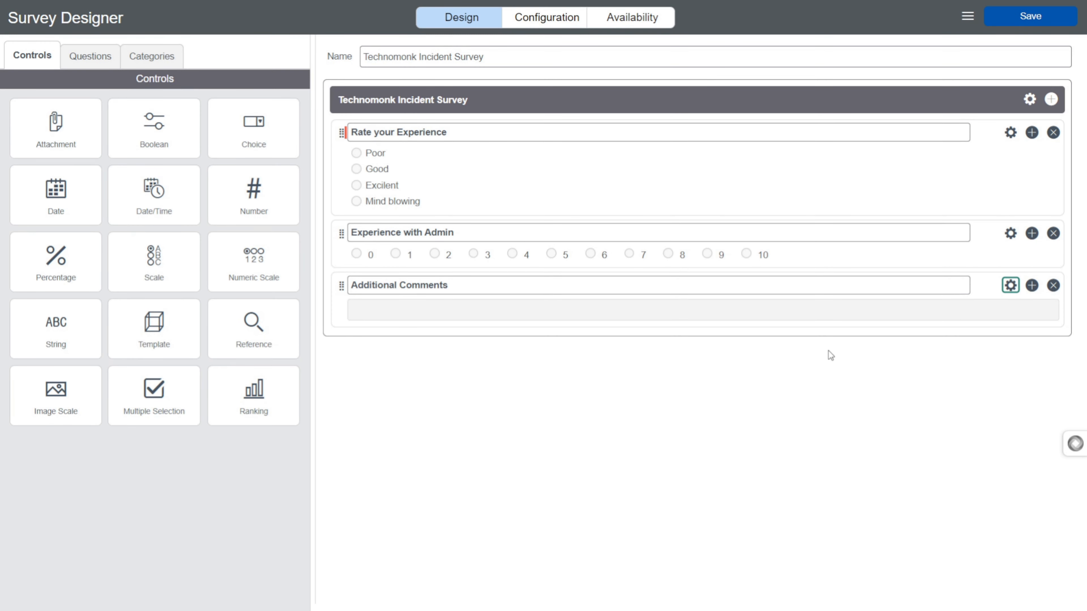
Enter "This is a survey for your incident experience feedback" as the introduction in the survey's configuration.
click(501, 308)
click(551, 23)
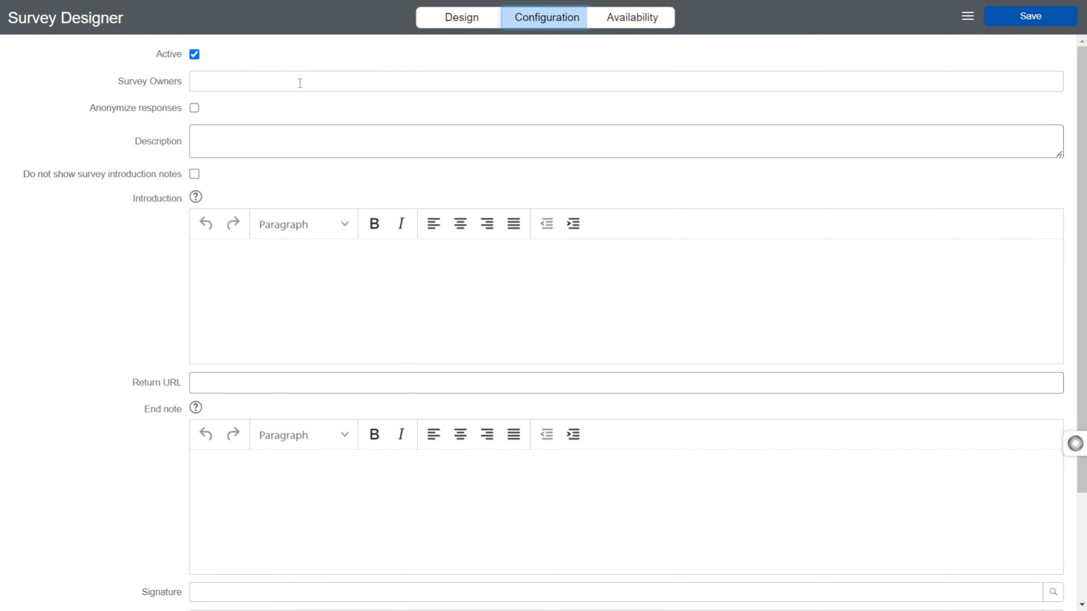
click(237, 260)
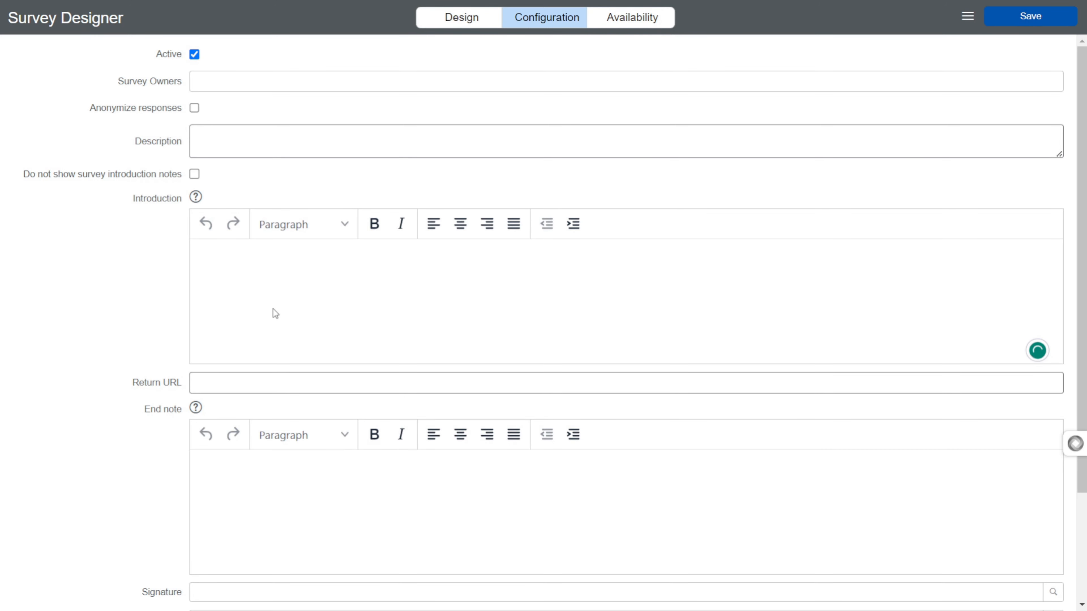
text(This is a survey for )
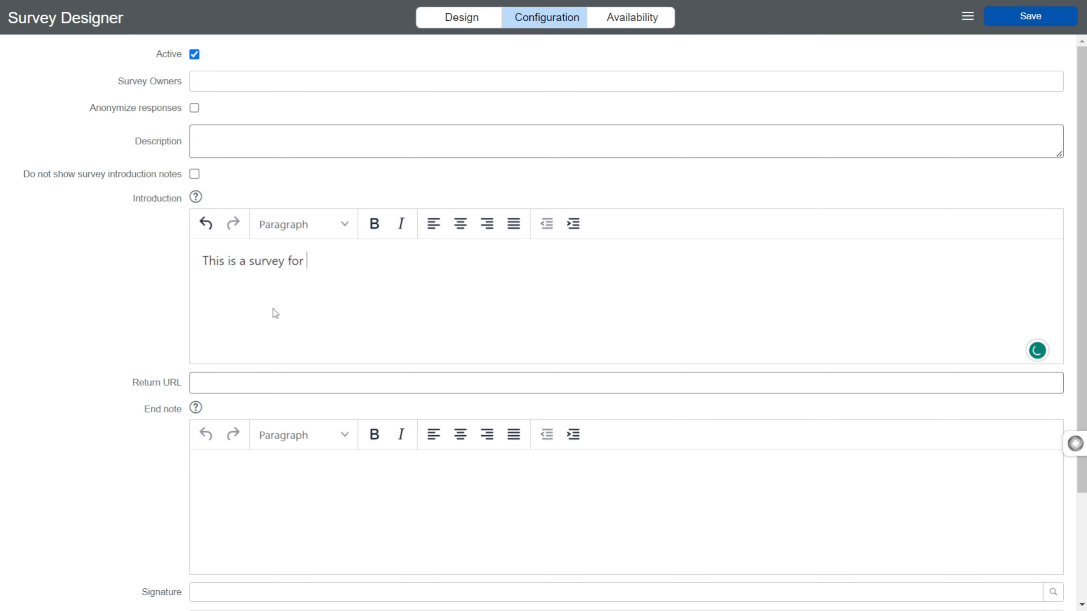
text(your incident )
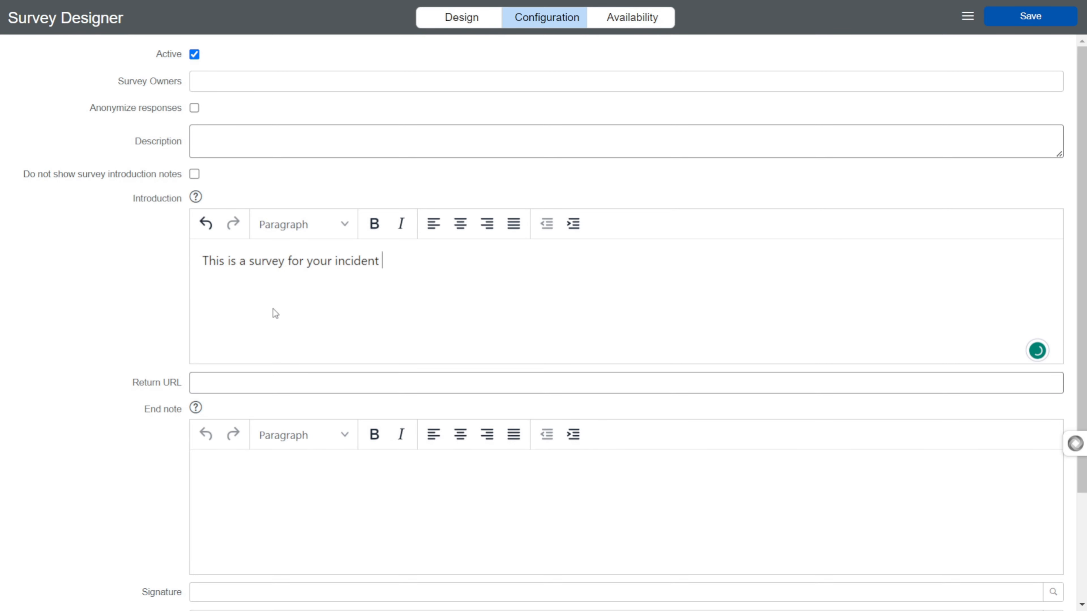
text(experience fe)
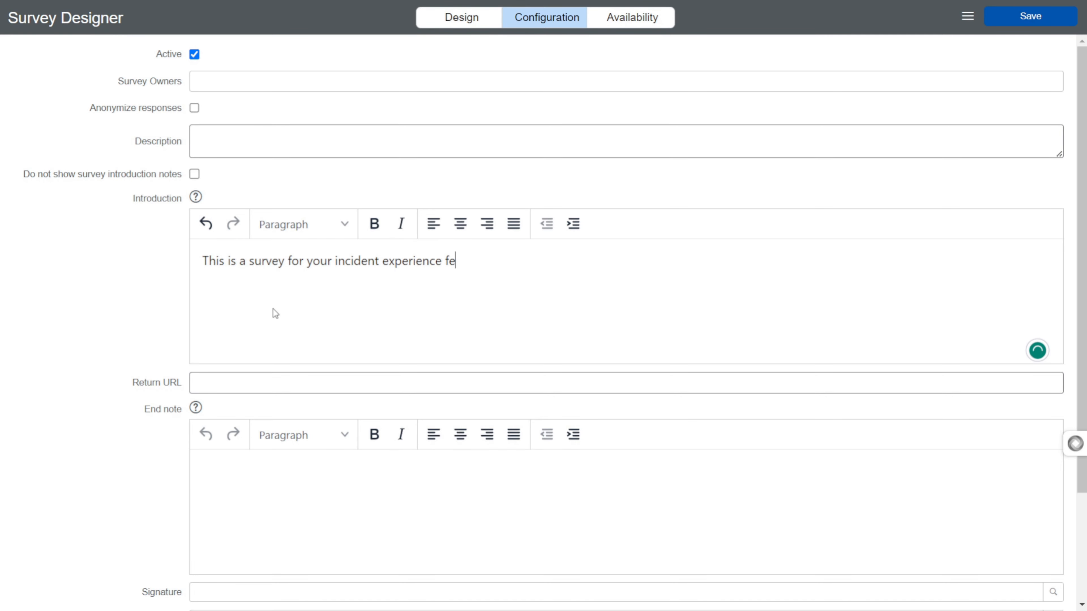
text(edbacj)
key(BackSpace)
text(k)
Enter "Thank you for your time" as the survey's end note.
click(295, 475)
text(Thank y)
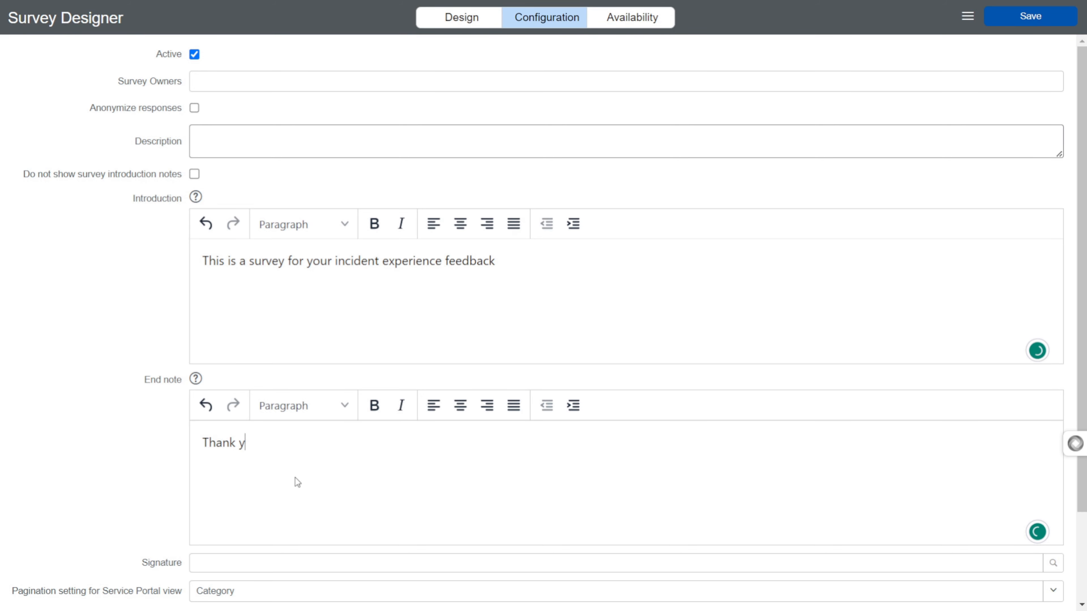
text(ou for your time)
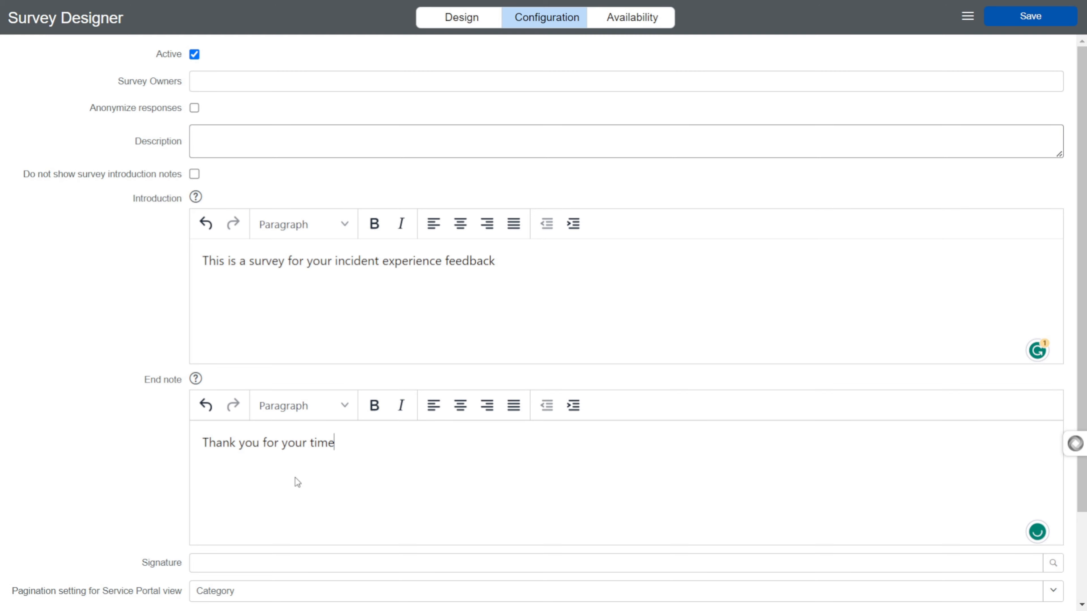
Check the remaining configuration settings and save the survey.
scroll(505, 506, down, 2)
scroll(504, 503, up, 2)
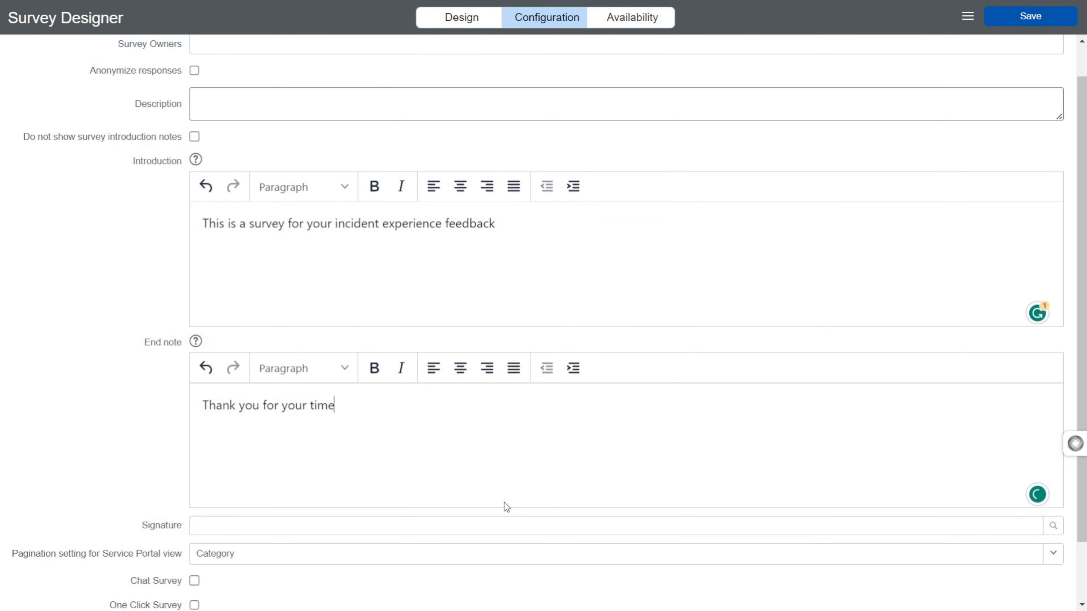
click(1035, 19)
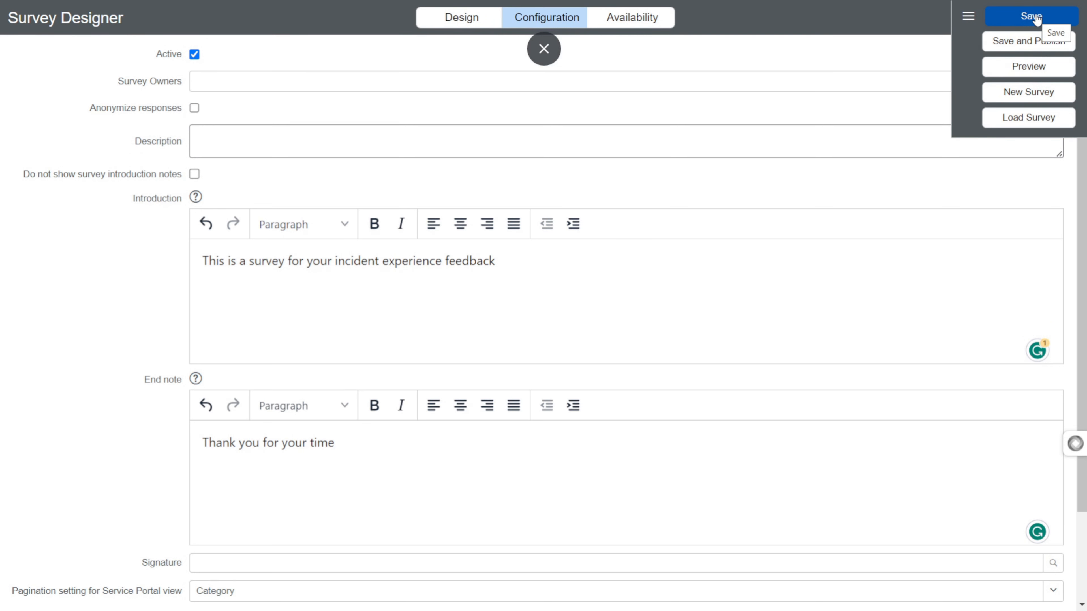
click(1035, 17)
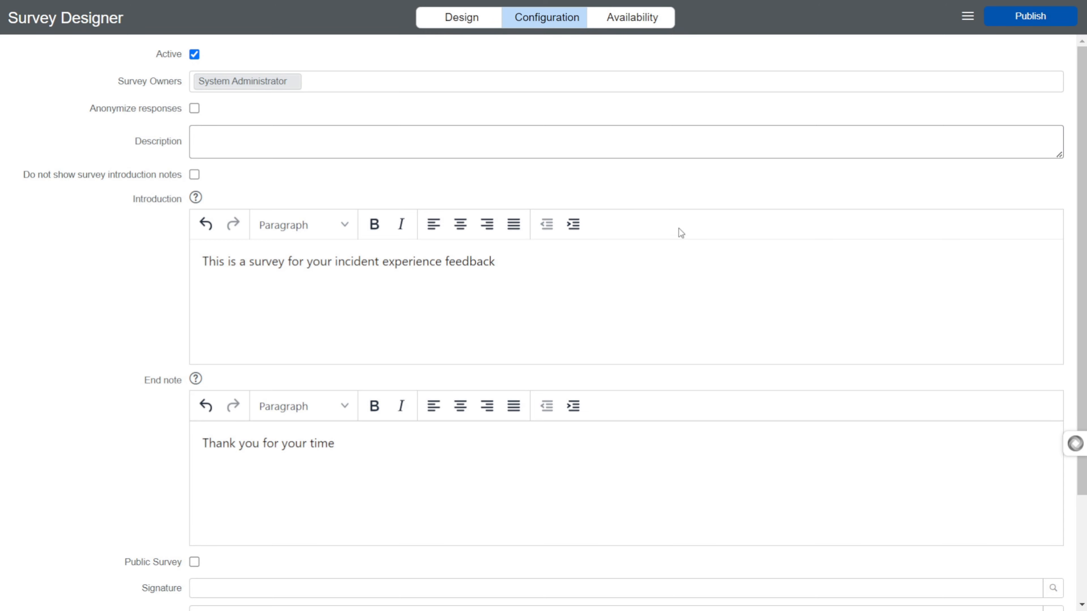
Review the specific-users option in the survey's availability, set access to Anyone and publish the survey.
click(632, 22)
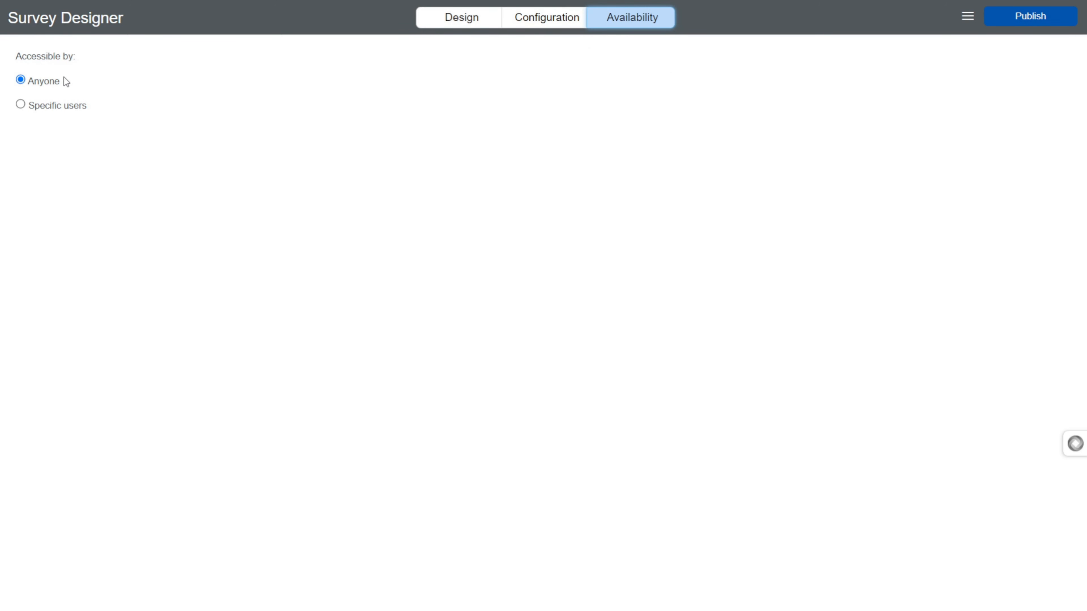
click(19, 104)
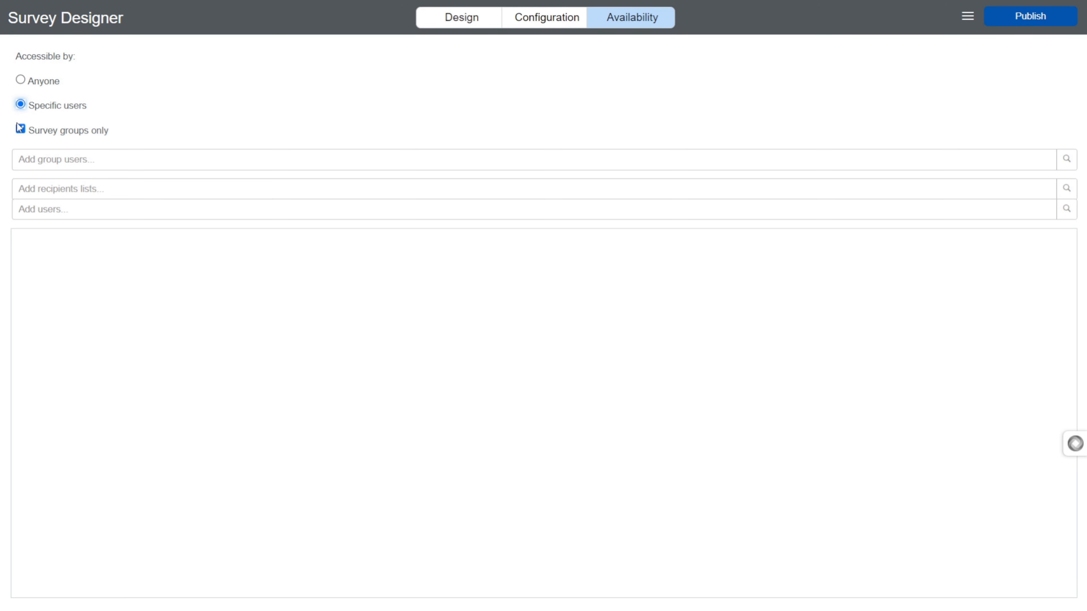
click(24, 83)
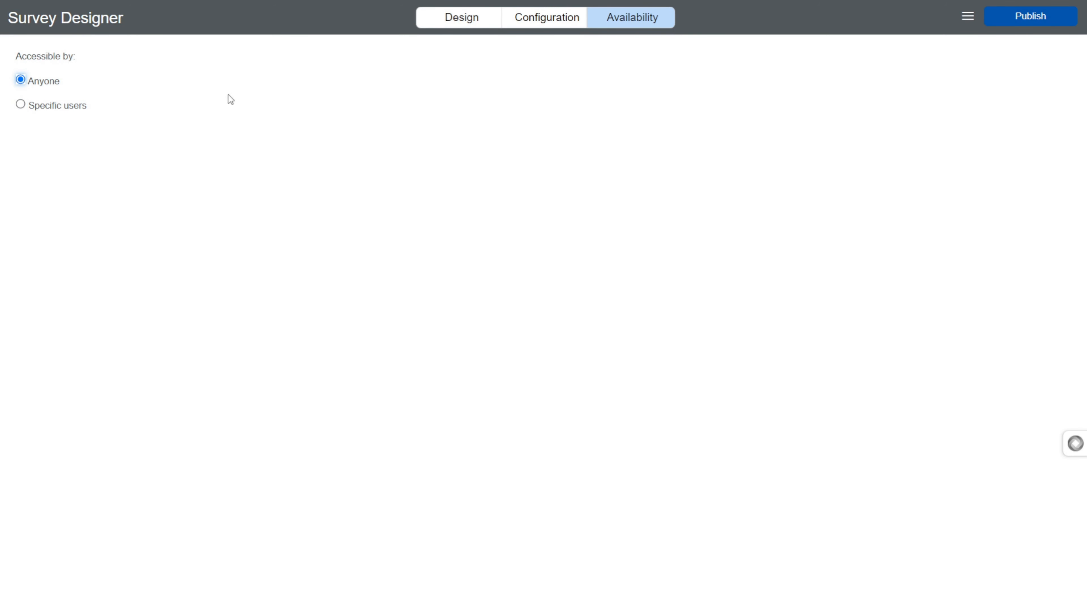
click(1029, 22)
Preview the published survey, check its questions and close the preview.
click(1011, 22)
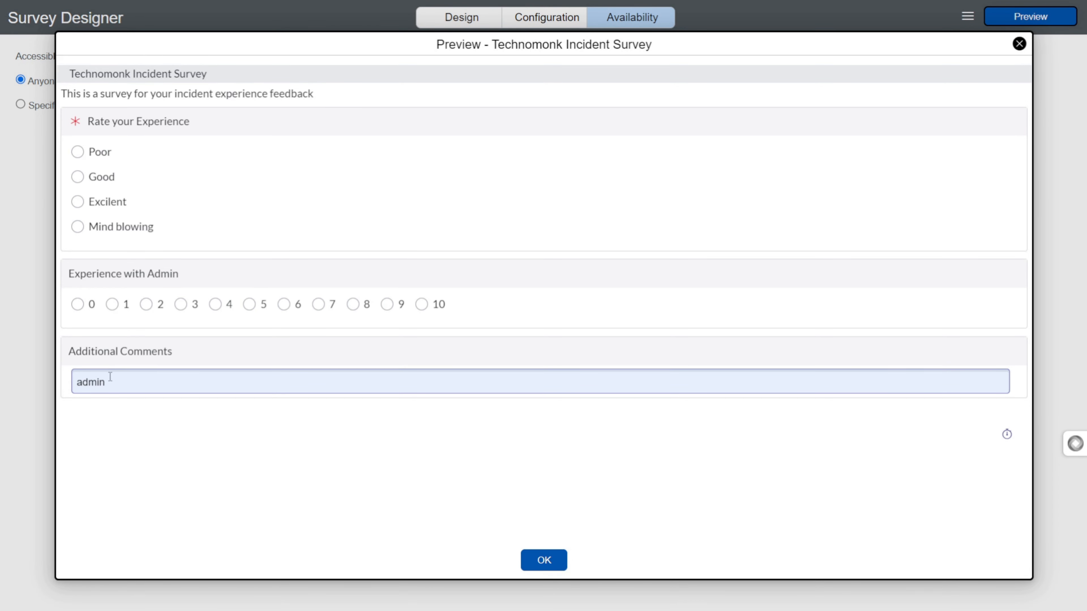
click(98, 382)
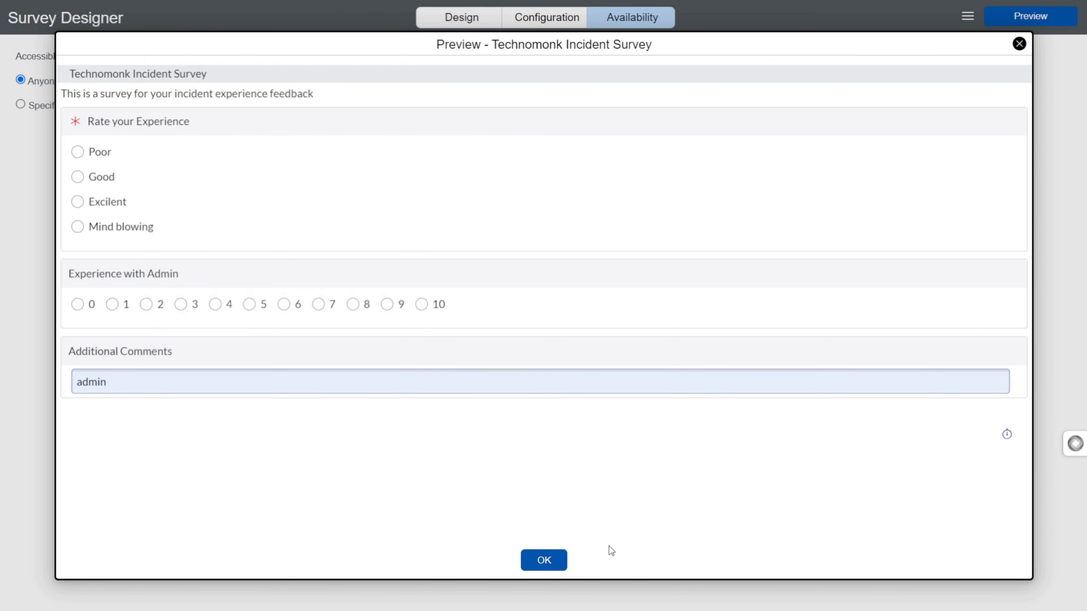
click(558, 561)
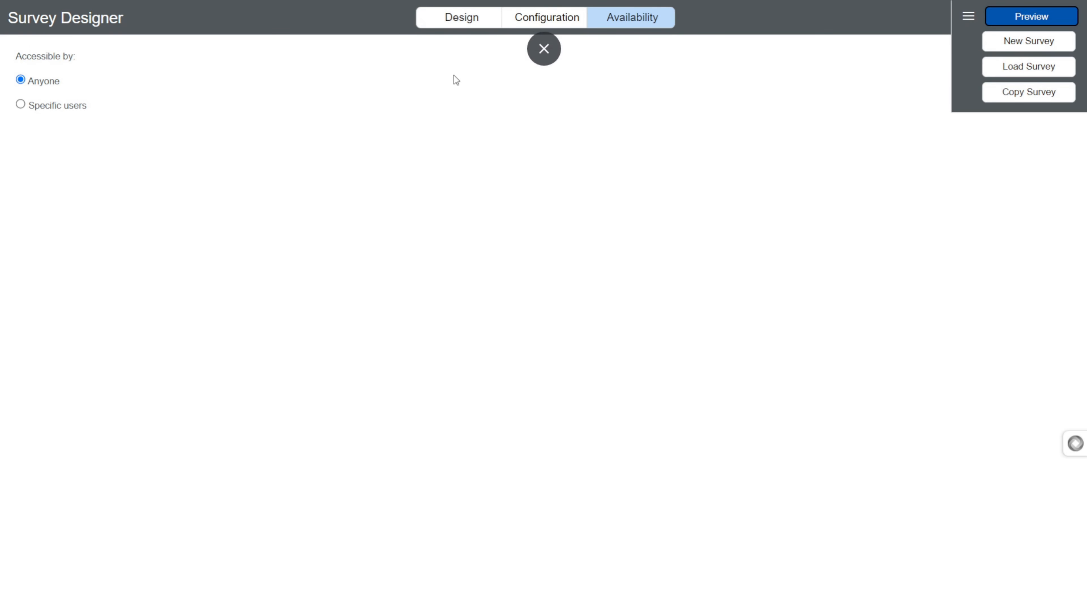
Examine the properties and dependency settings of the Additional Comments question in the survey design and close them.
click(461, 22)
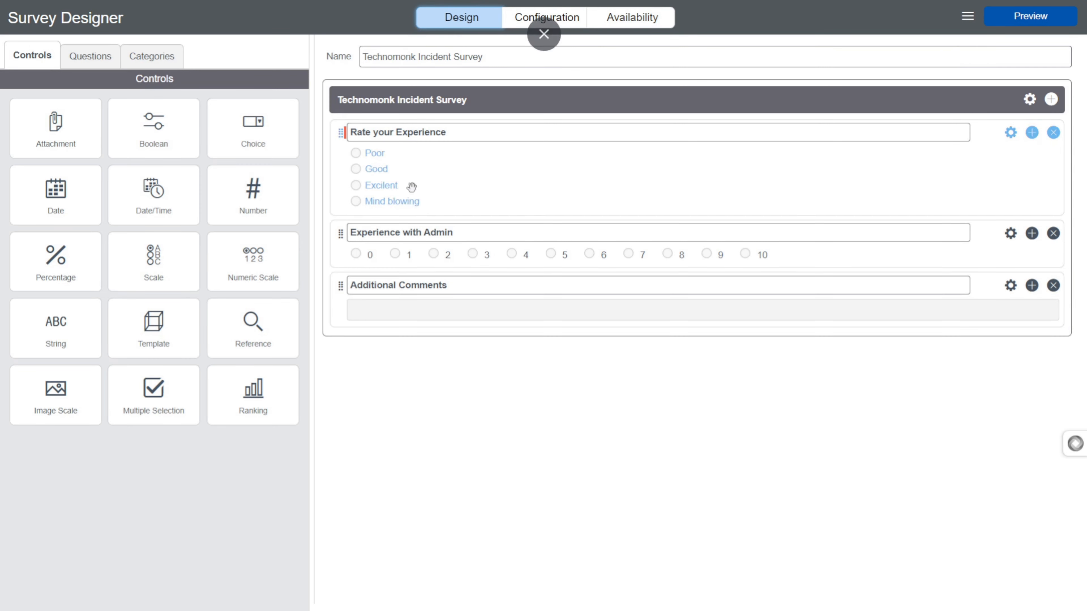
click(1012, 285)
scroll(603, 452, down, 3)
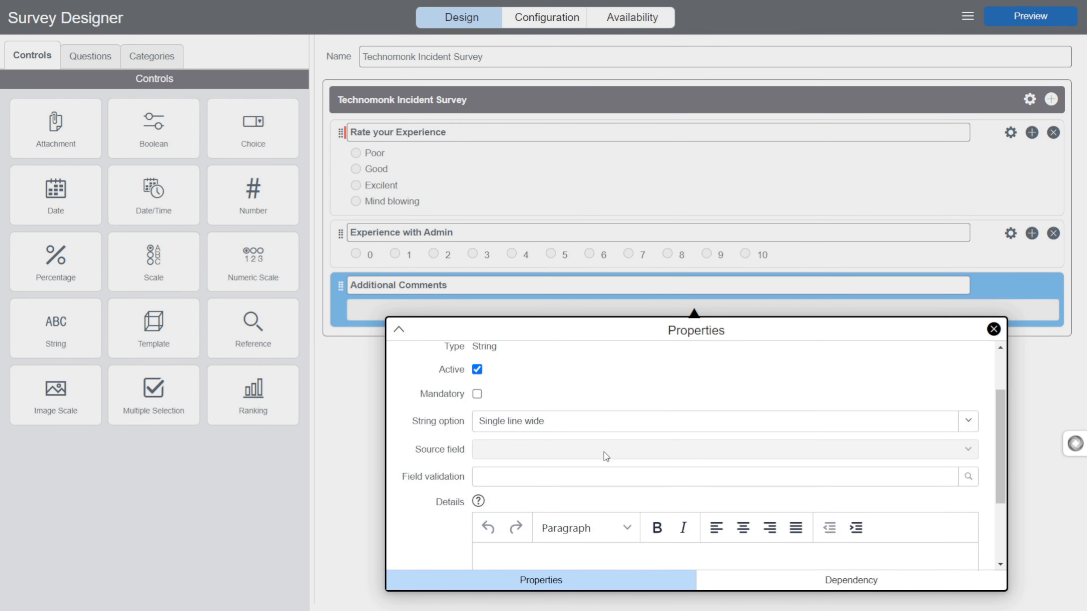
scroll(609, 442, down, 3)
scroll(609, 441, up, 5)
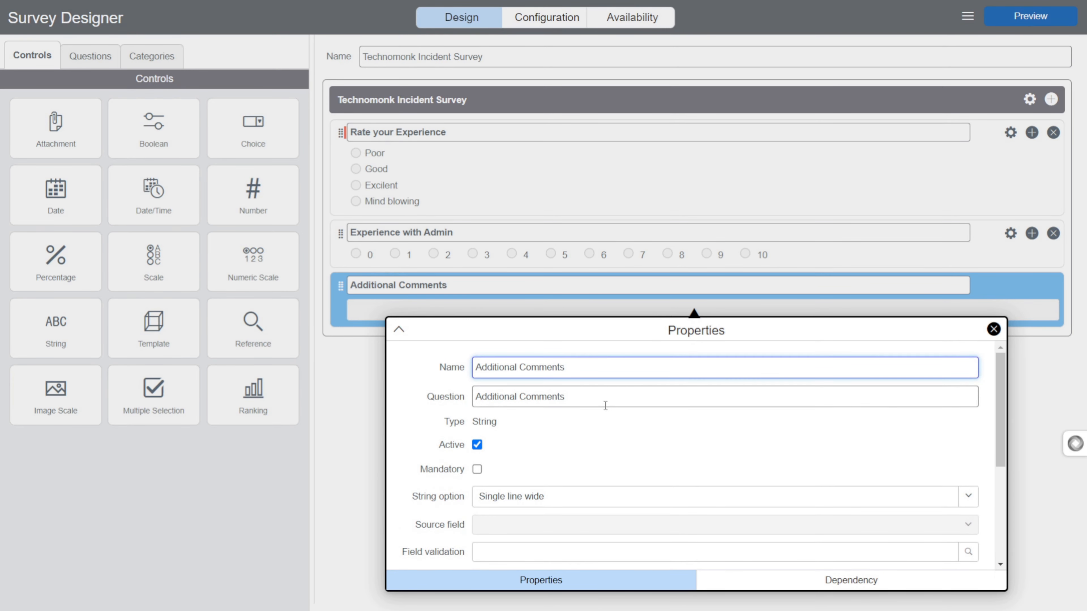
scroll(596, 411, down, 2)
scroll(595, 413, up, 2)
scroll(594, 413, down, 4)
scroll(595, 412, up, 3)
scroll(877, 442, down, 2)
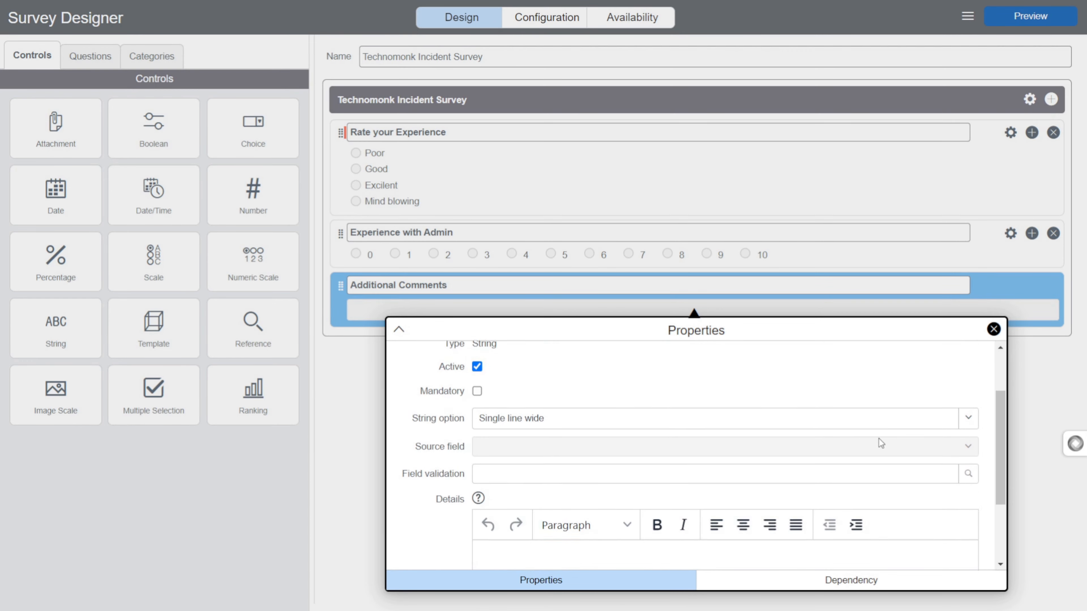
click(849, 582)
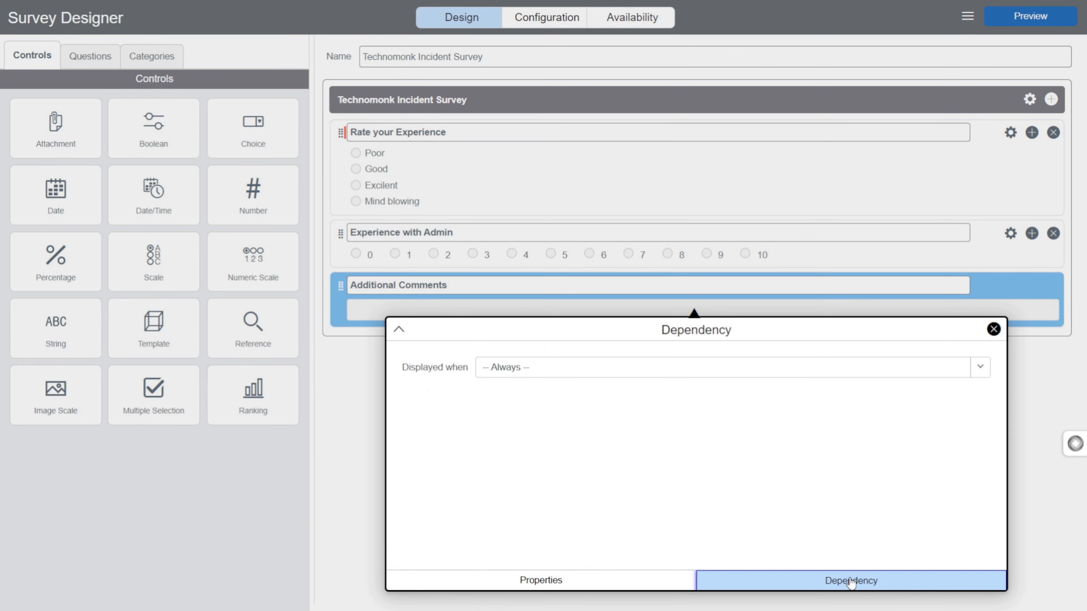
click(992, 330)
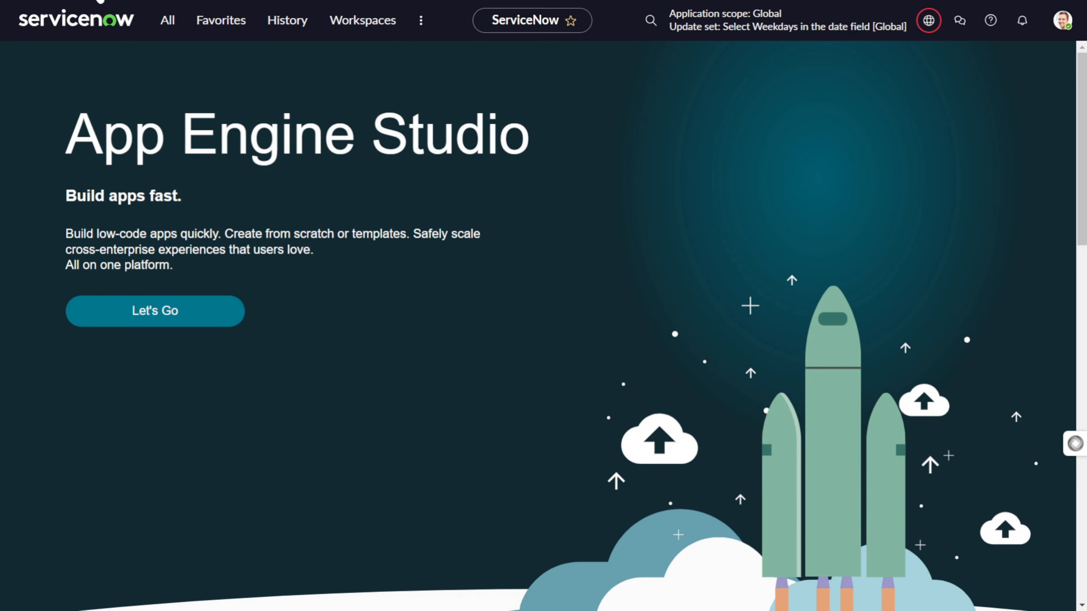
Open the list of existing surveys from the ServiceNow application navigator.
click(167, 20)
scroll(171, 299, down, 3)
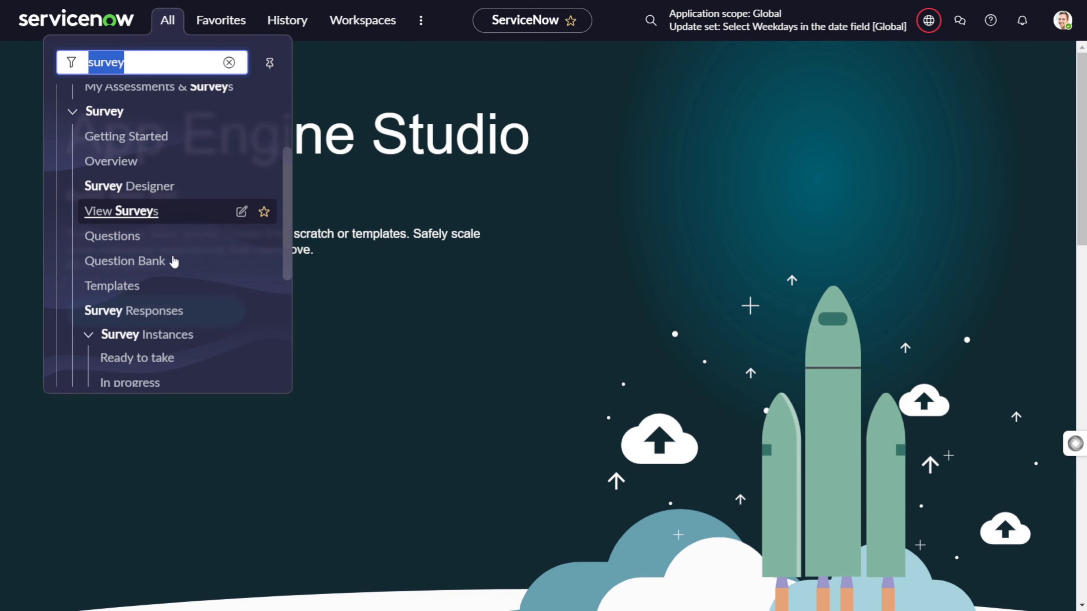
click(113, 216)
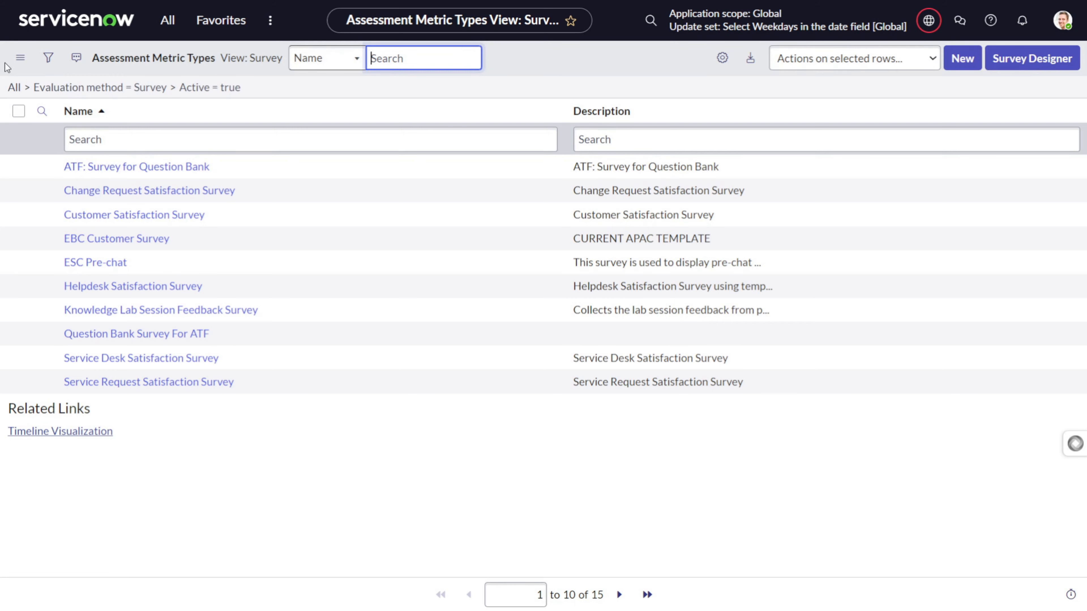
Show 20 rows per page in the survey list and open the Technomonk Incident Survey record.
click(20, 60)
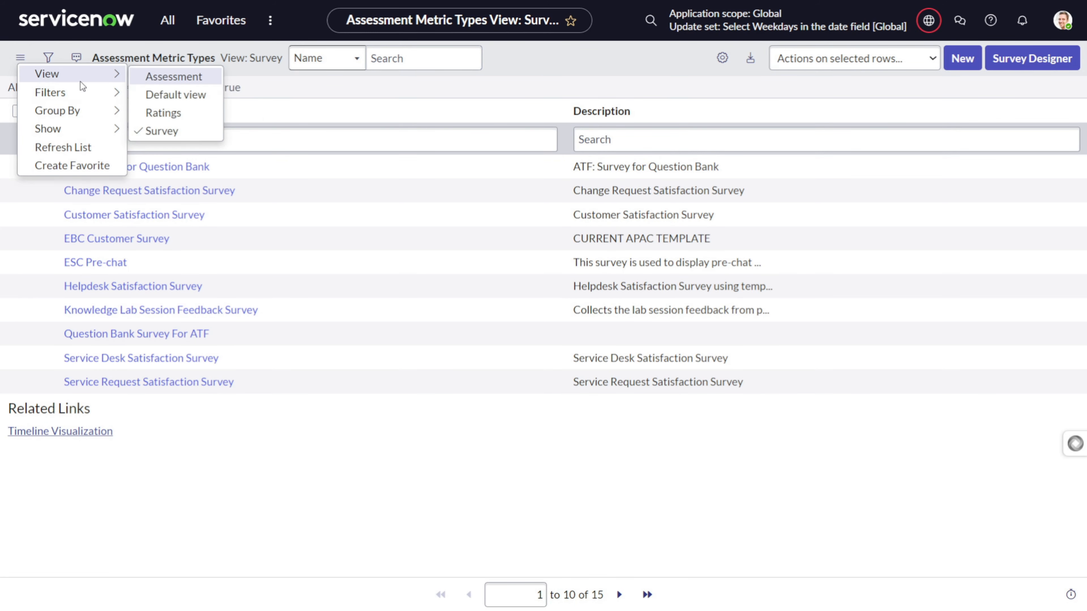
mouse_move(96, 132)
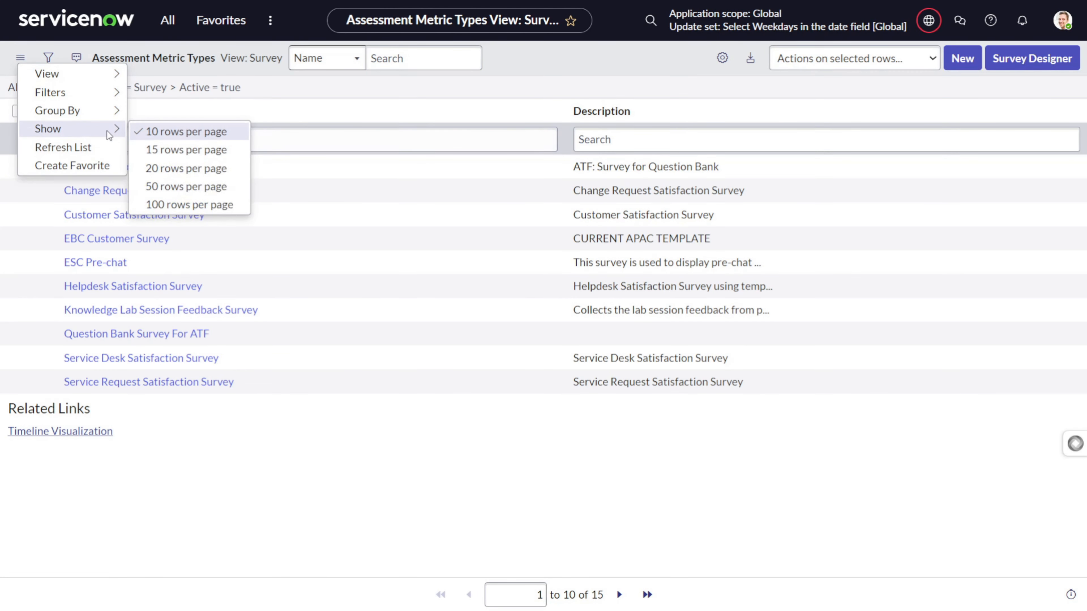
click(195, 168)
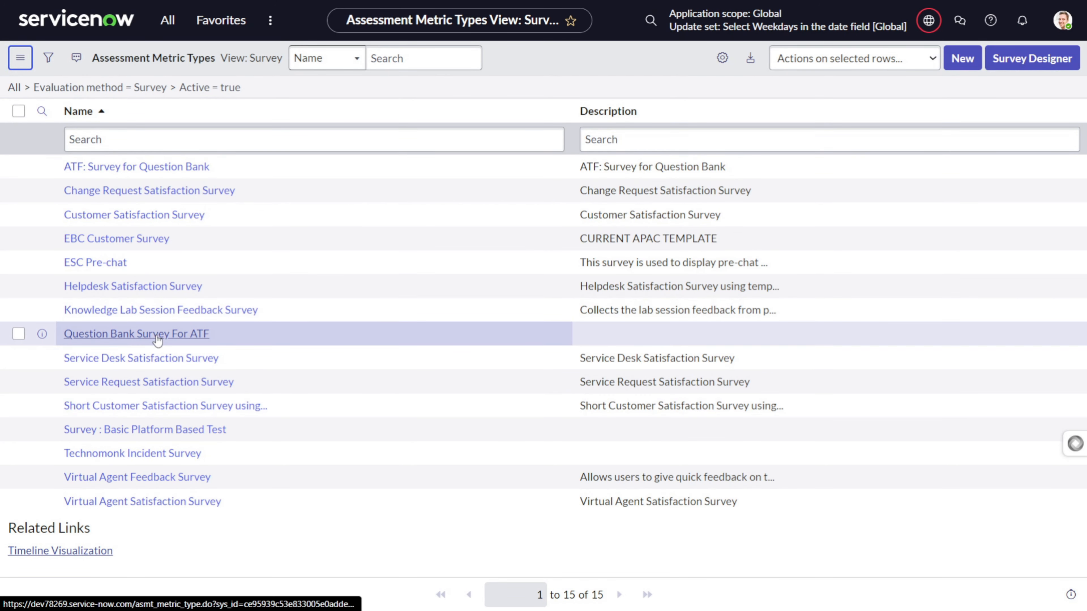
click(155, 453)
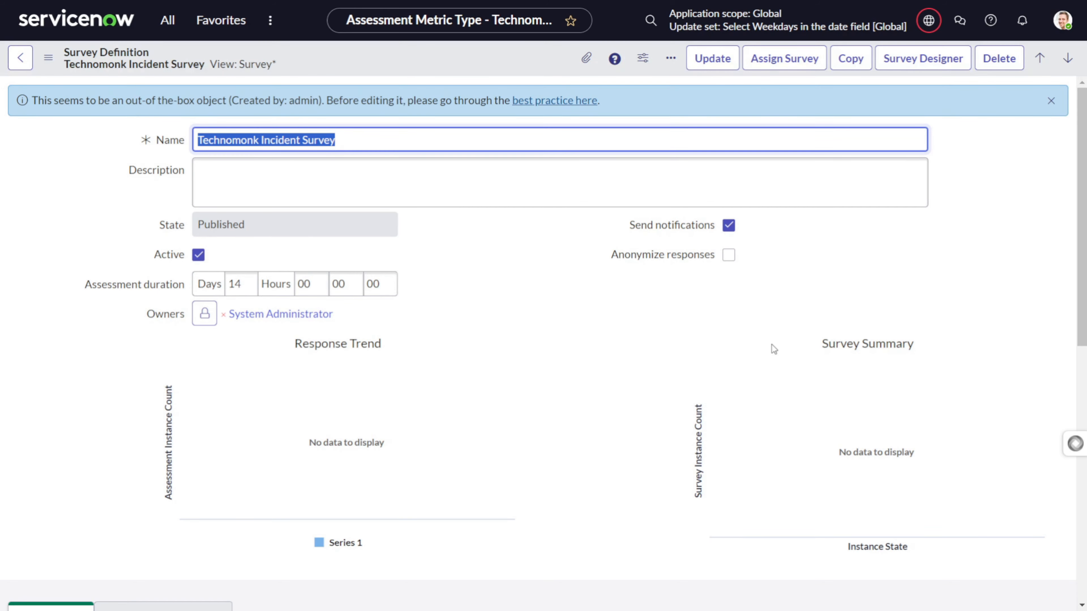
Start a new trigger condition for the survey and set its table to Incident [incident].
scroll(564, 237, down, 6)
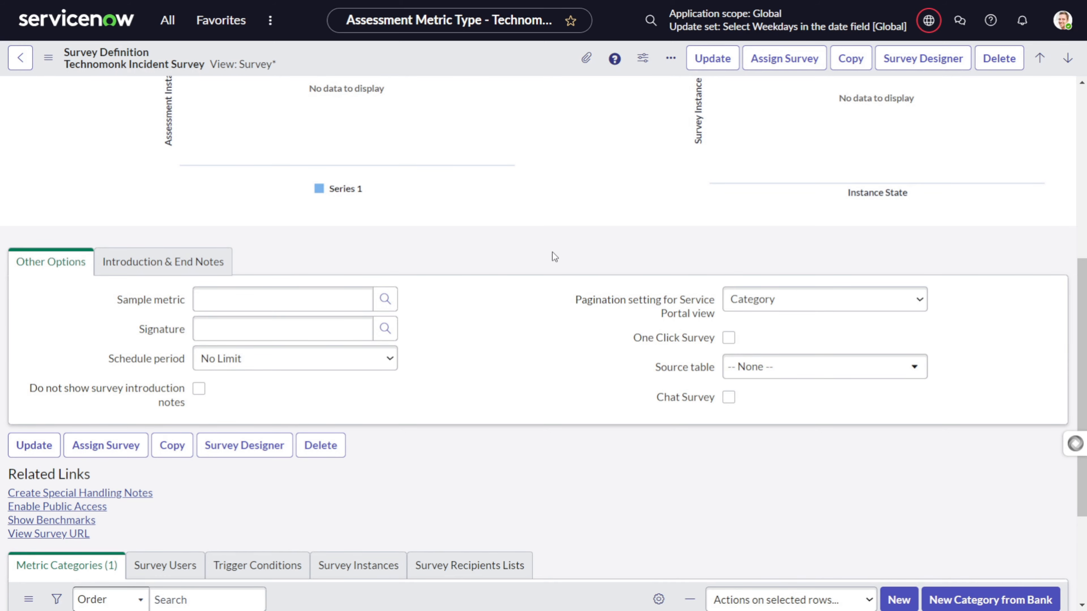
scroll(286, 444, down, 4)
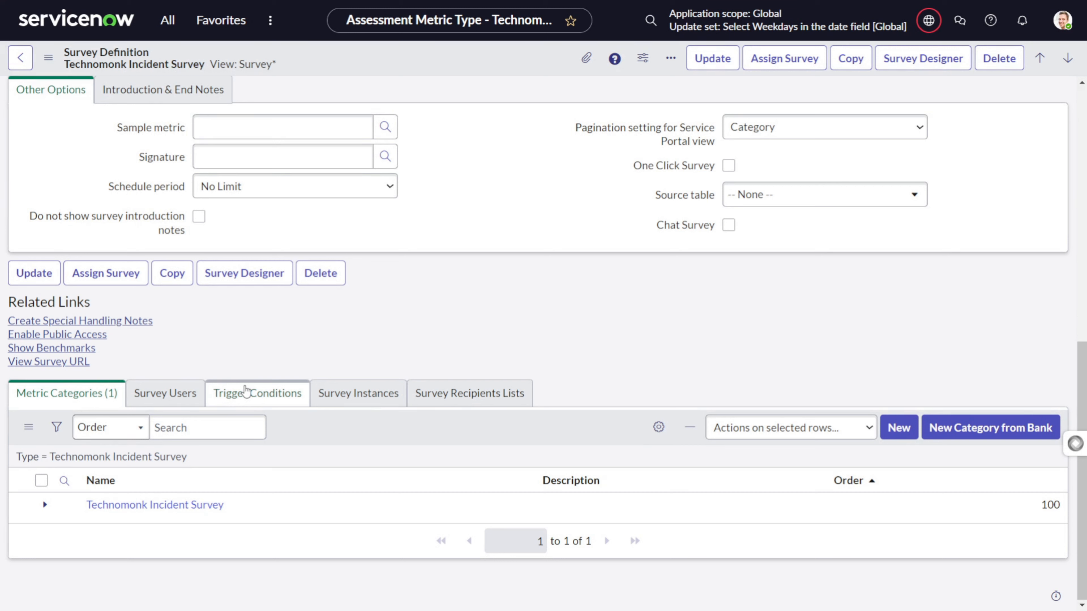
click(246, 390)
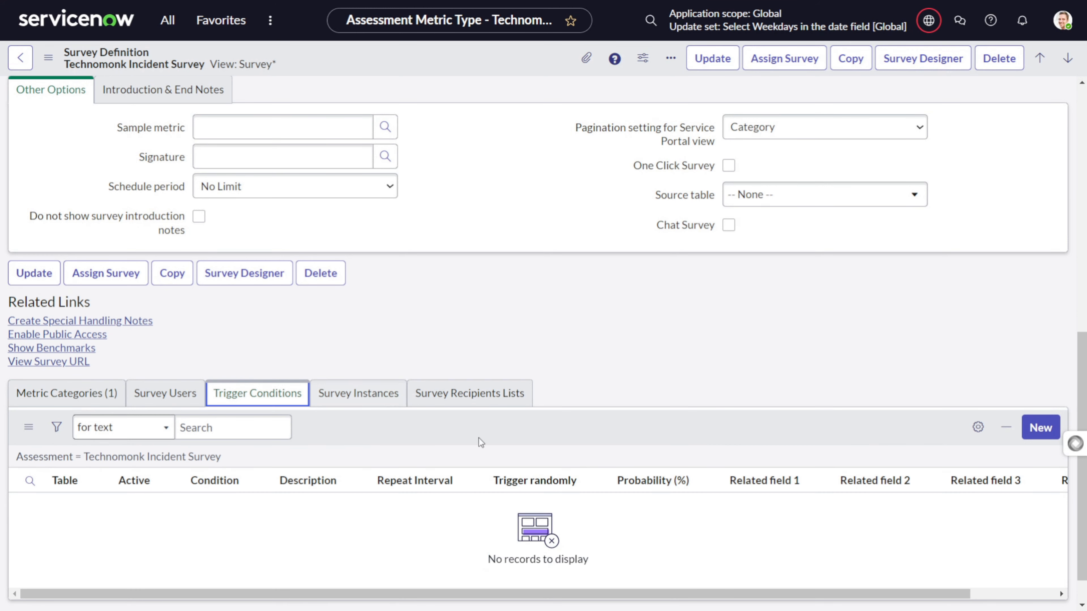
click(1040, 441)
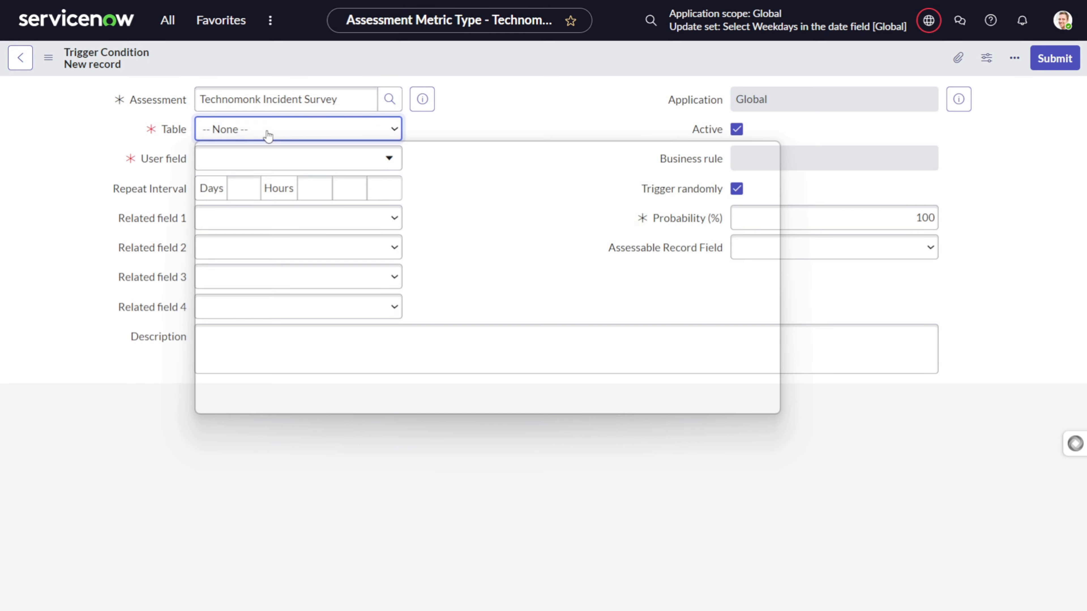
click(268, 135)
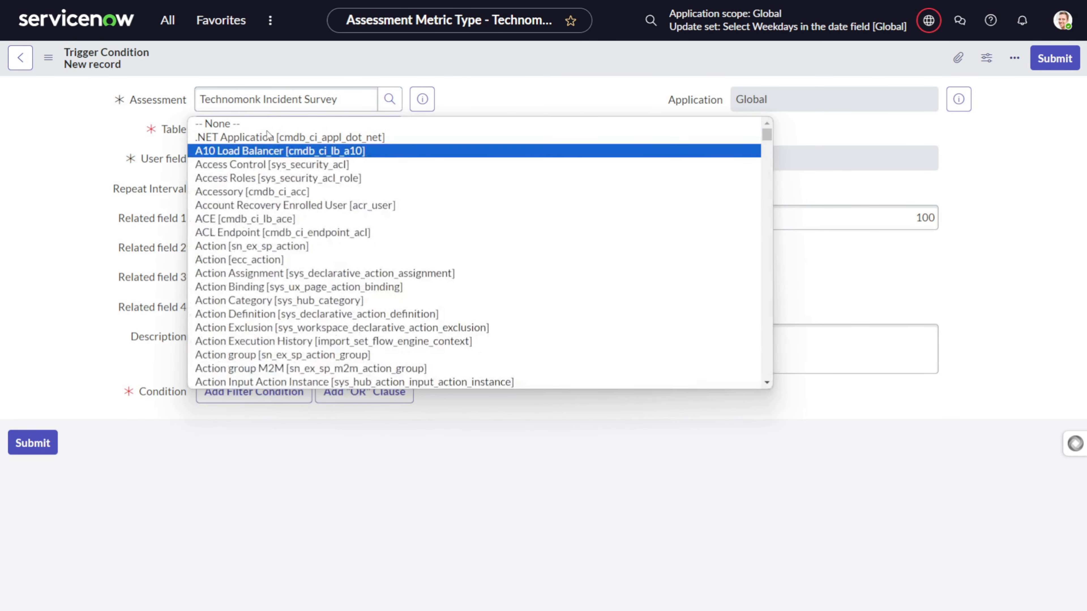
text(incident)
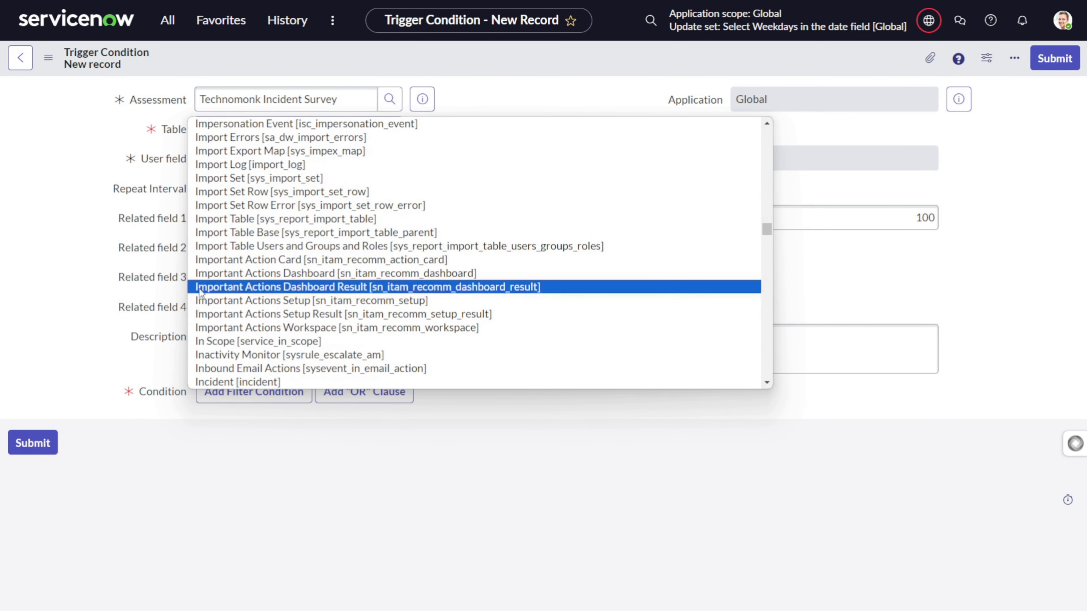
click(191, 381)
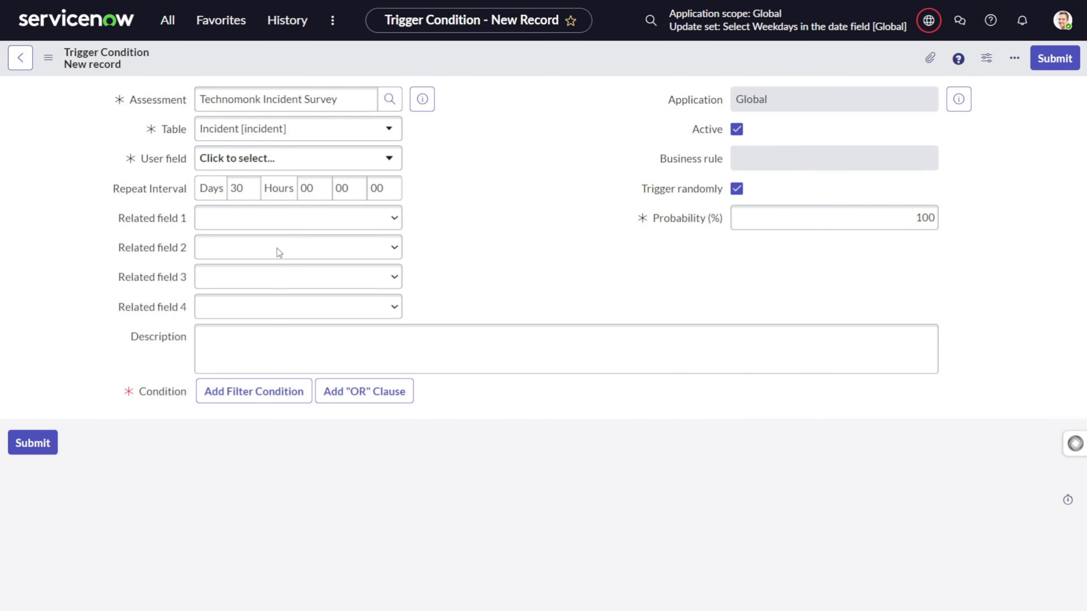
Set the trigger condition's user field to Opened by, leaving the related fields empty.
click(295, 160)
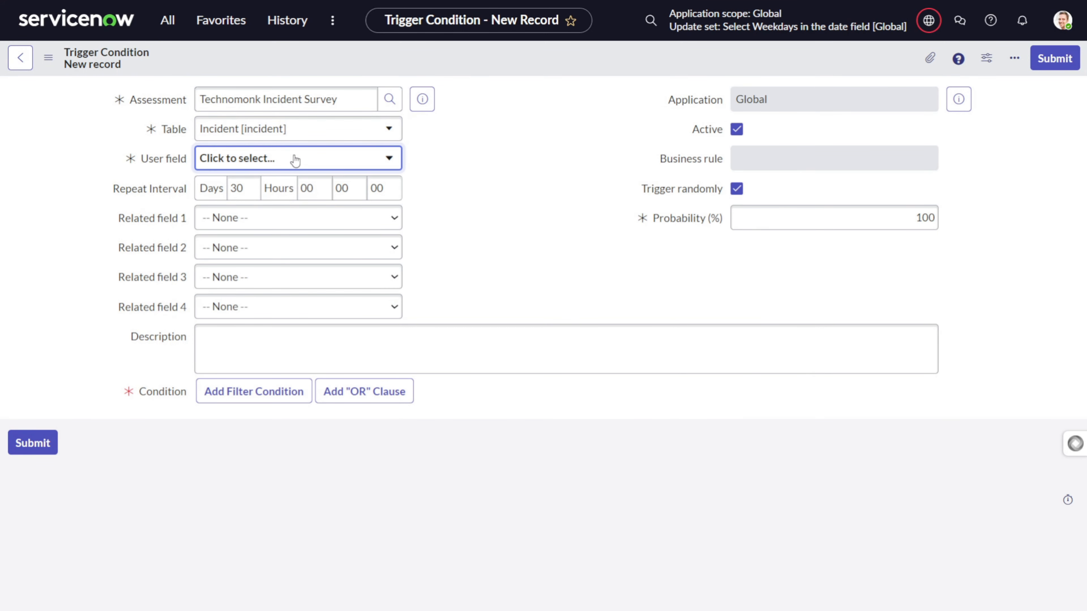
click(295, 164)
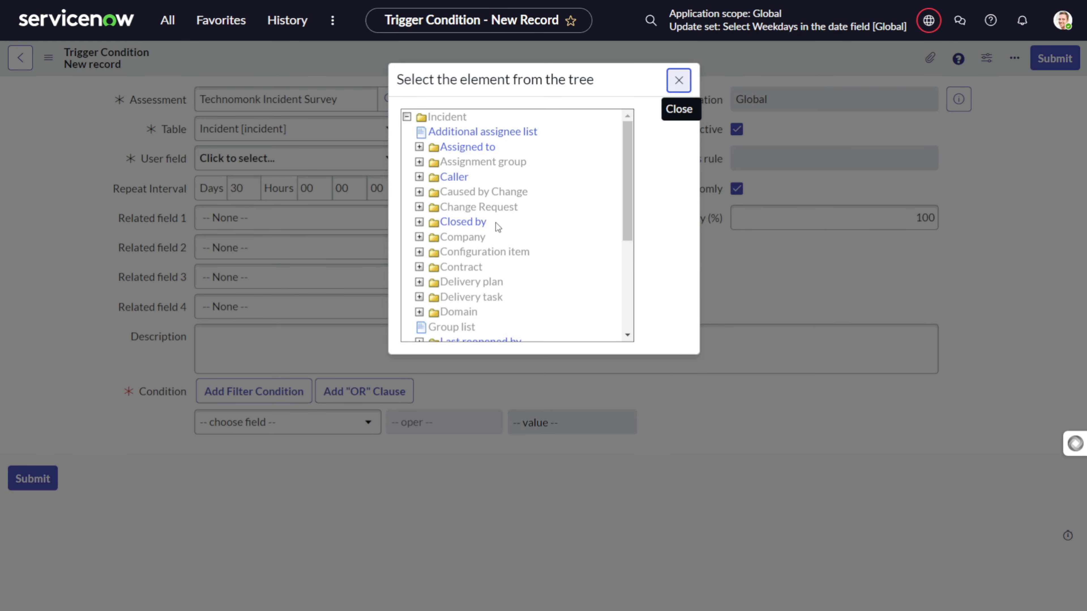
scroll(496, 222, down, 4)
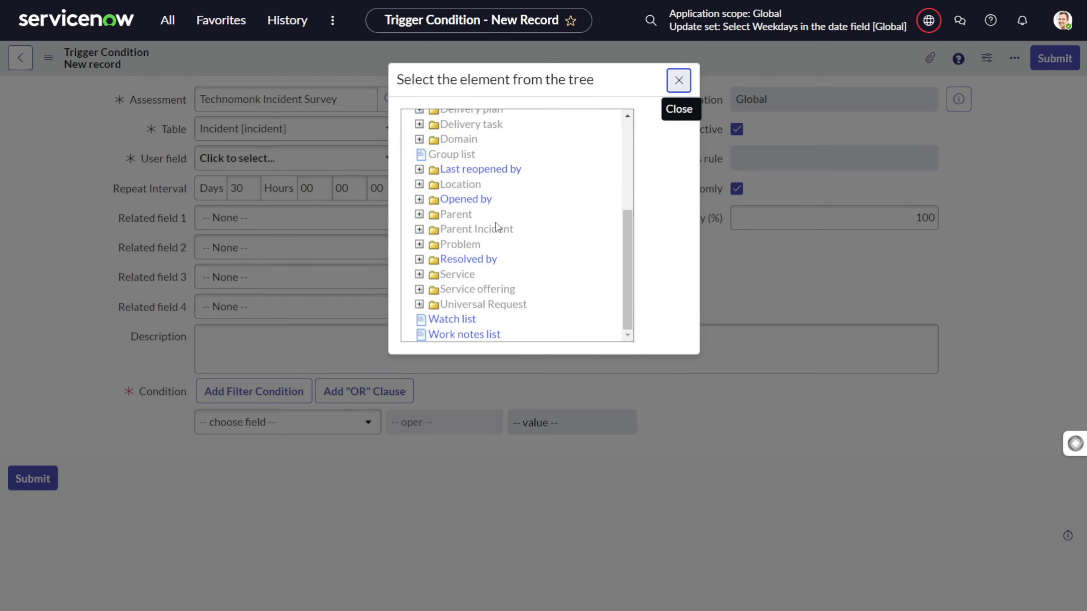
click(466, 199)
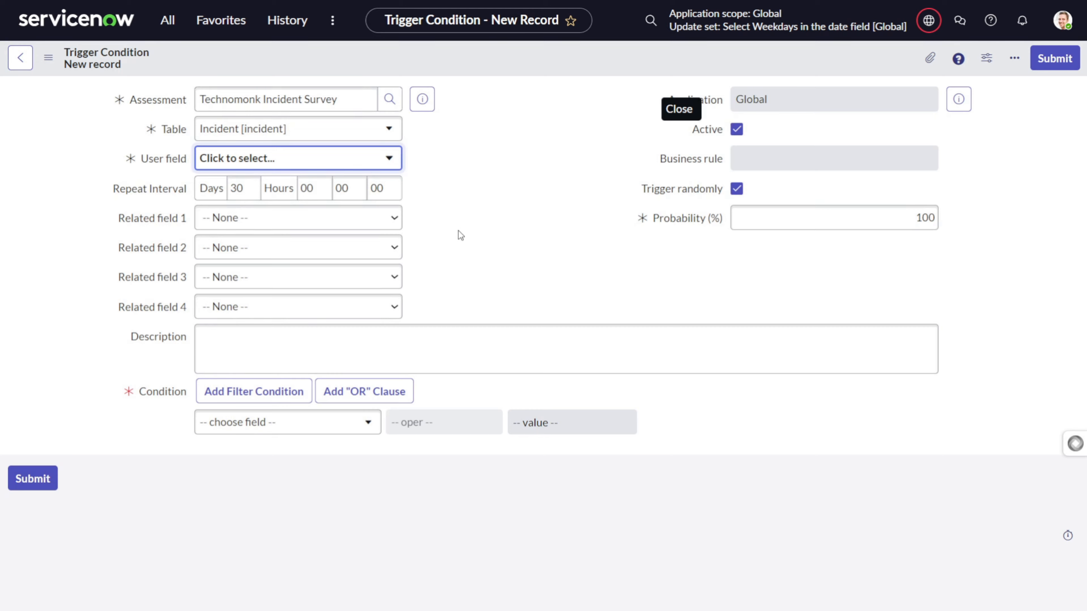
click(280, 214)
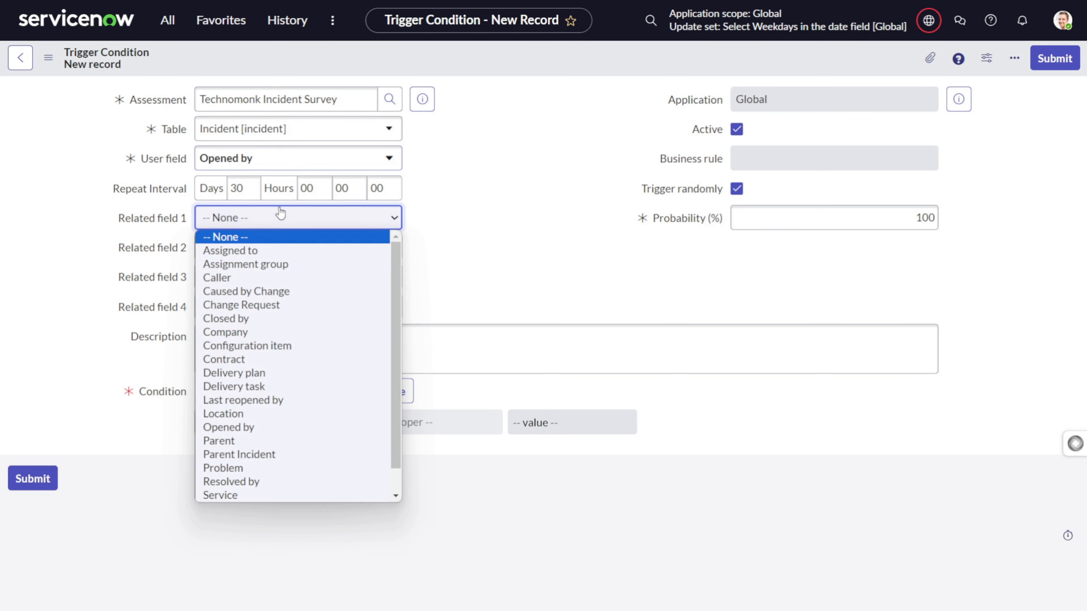
click(520, 250)
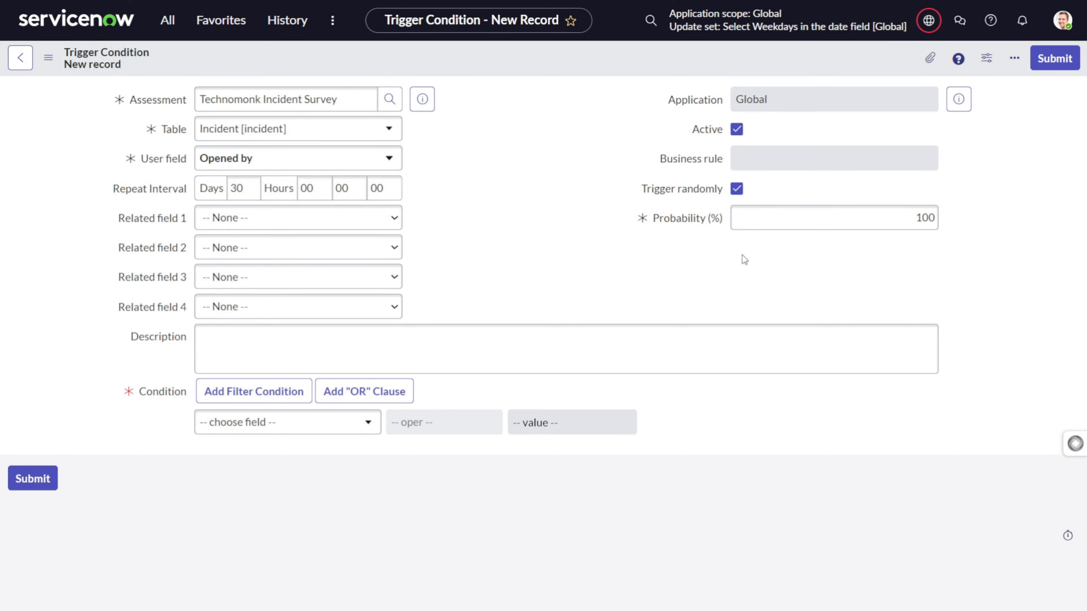
Enter "Send this survey to reportee of incident" as the trigger condition's description.
click(314, 347)
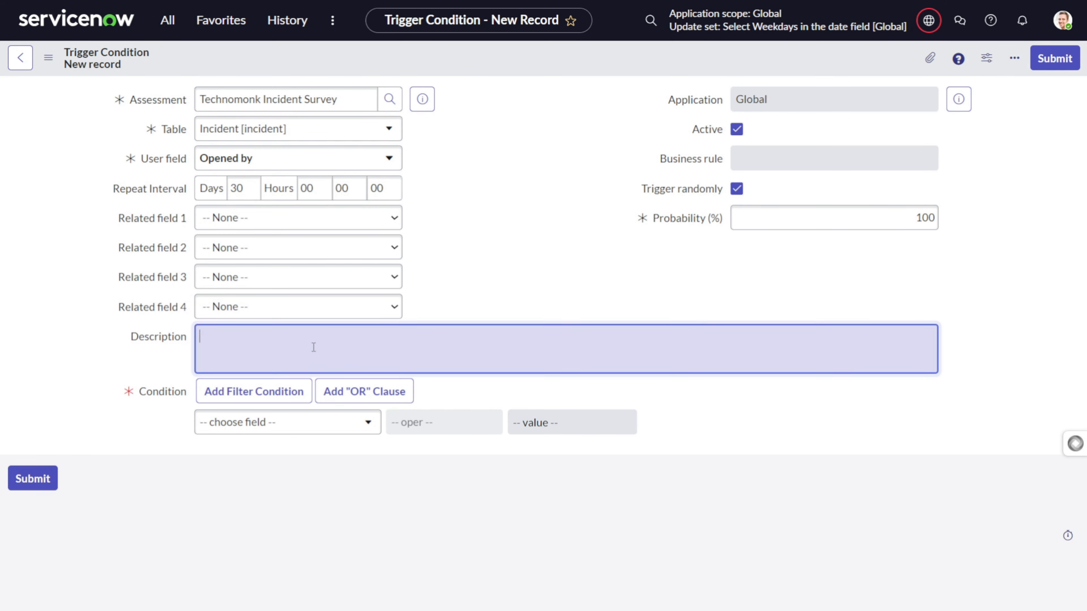
text(Sen)
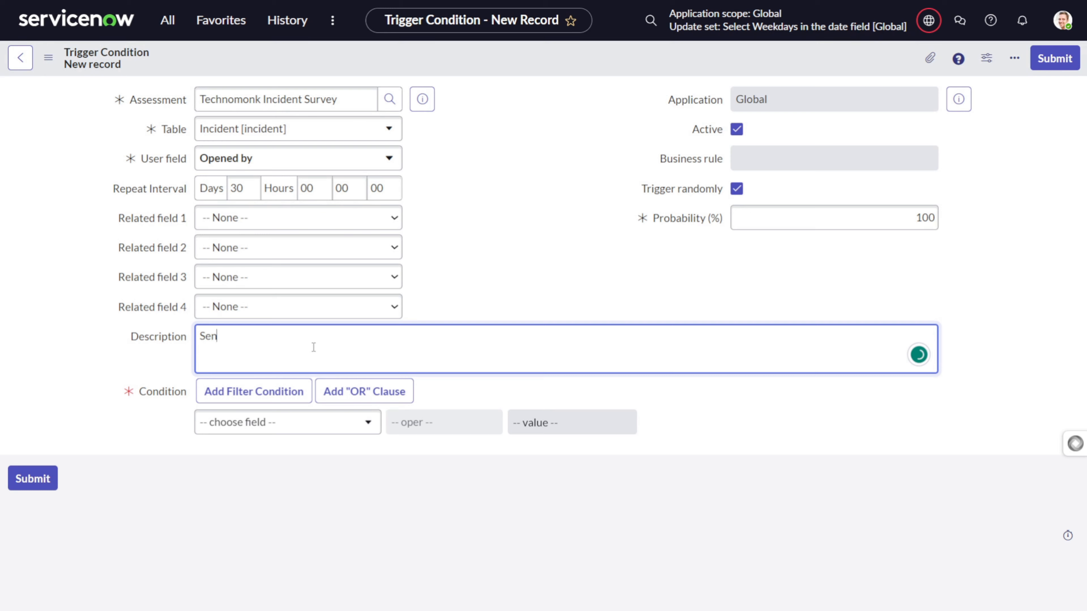
text(d this survety)
key(BackSpace)
key(BackSpace)
key(BackSpace)
text(y to rep)
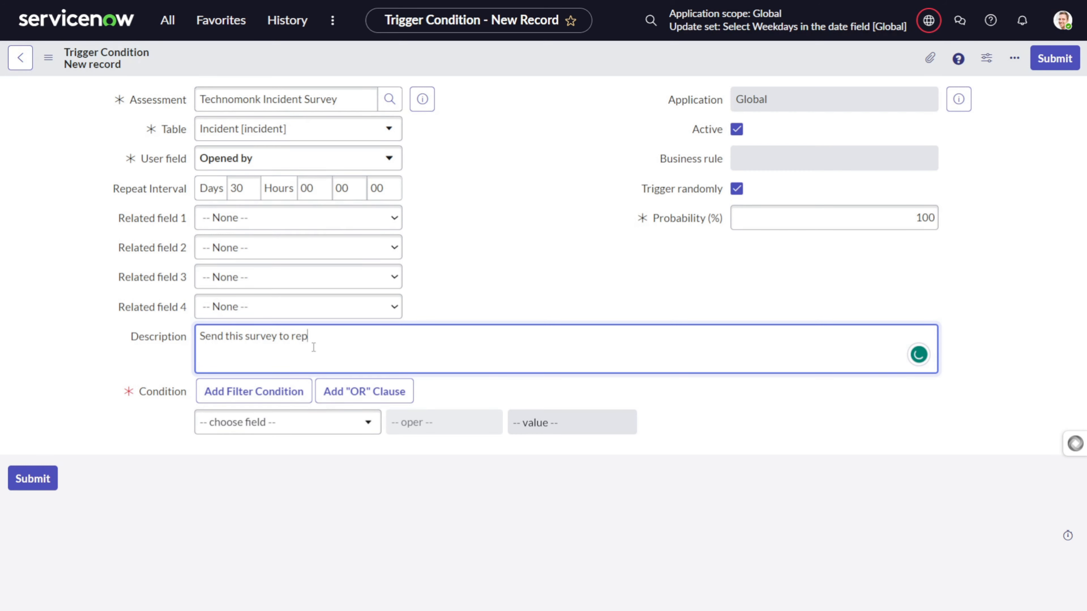
text(ortee of incident)
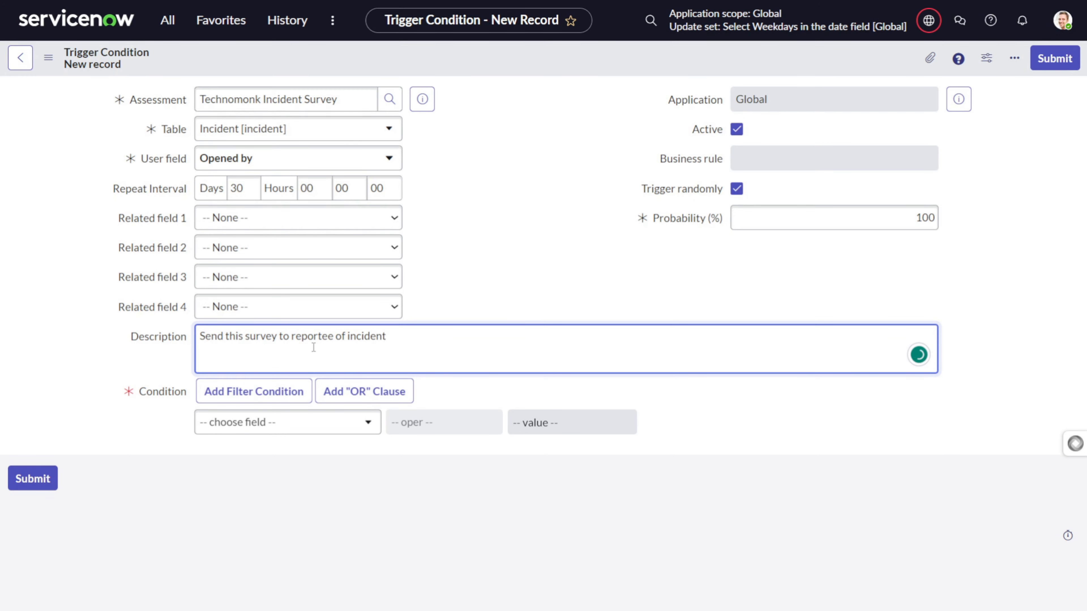
Require Opened by is not empty as the trigger's first condition, and replace "reportee" with "report" in the description.
click(299, 427)
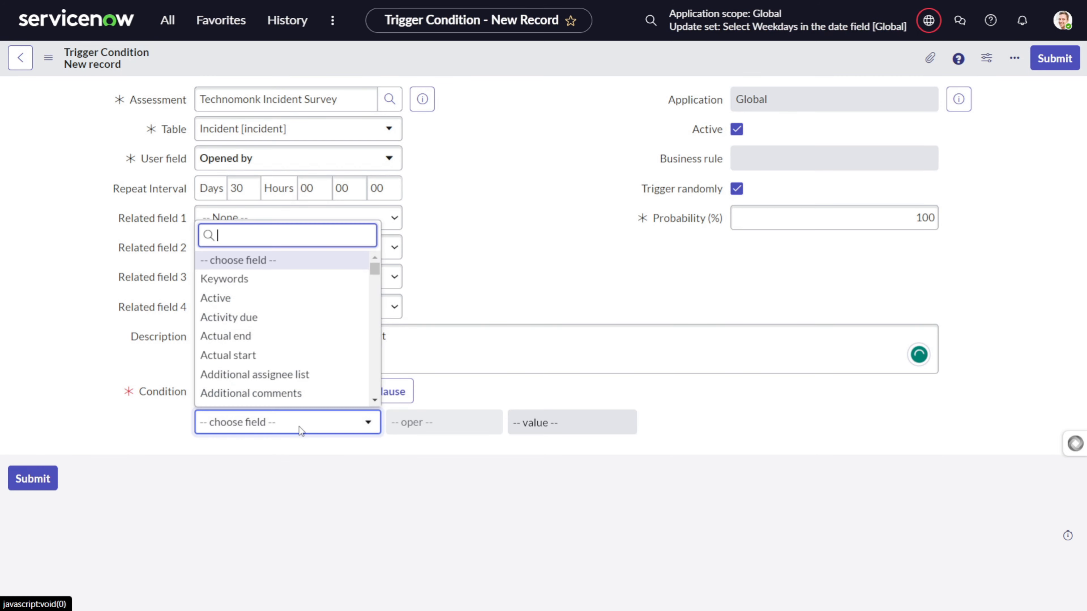
text(oe)
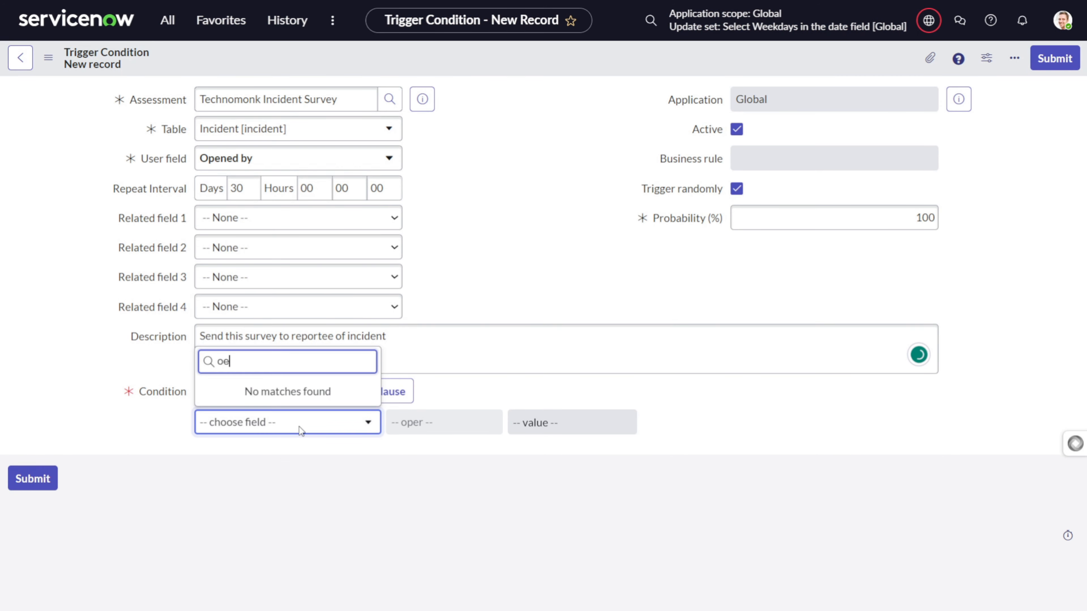
key(BackSpace)
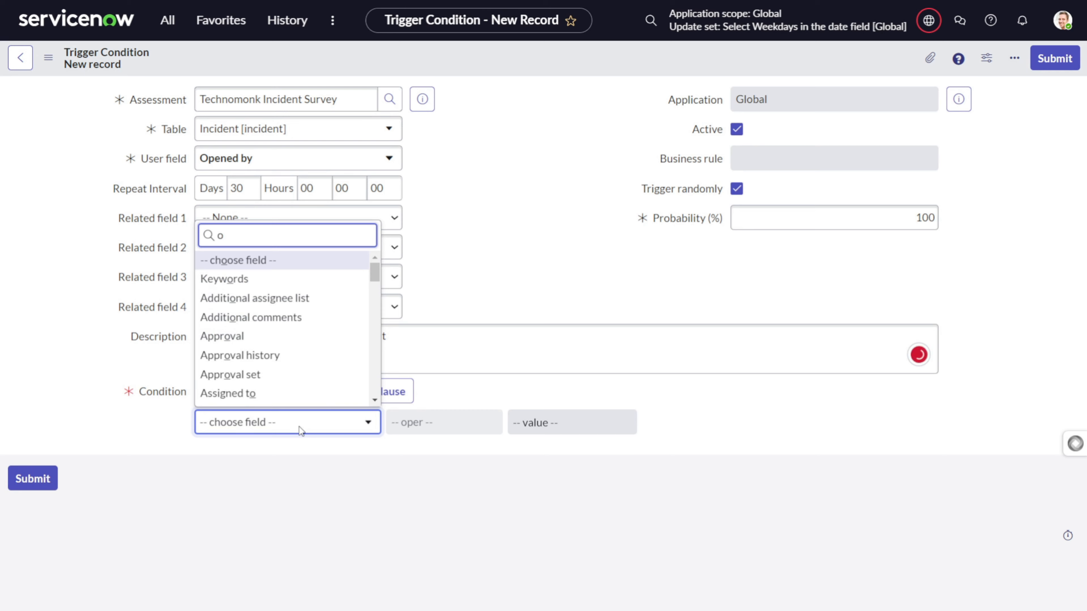
text(pe)
key(Down)
key(Down)
key(Down)
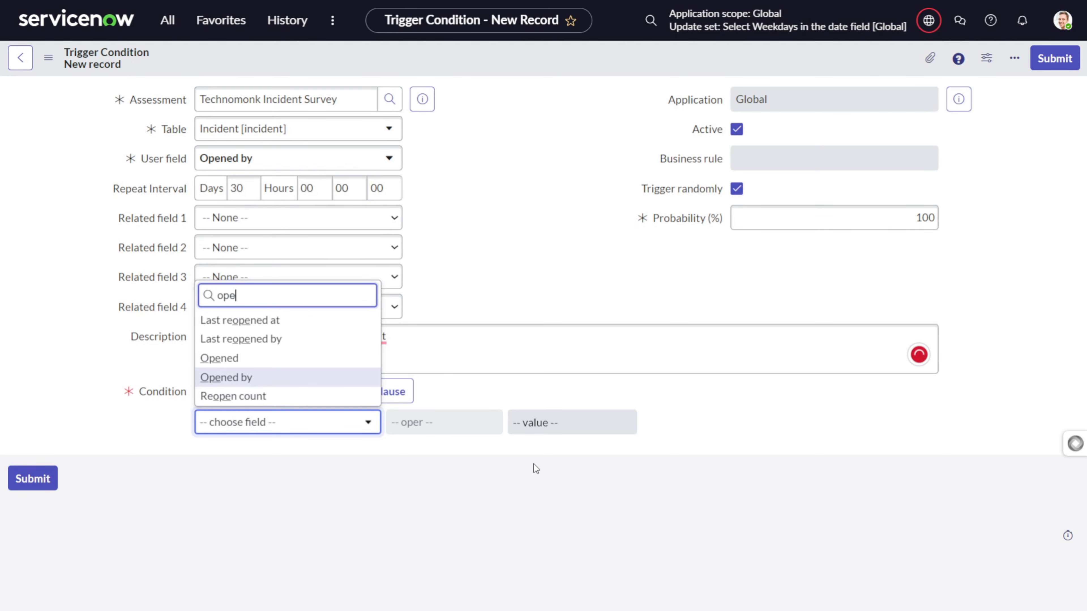
key(Return)
click(447, 423)
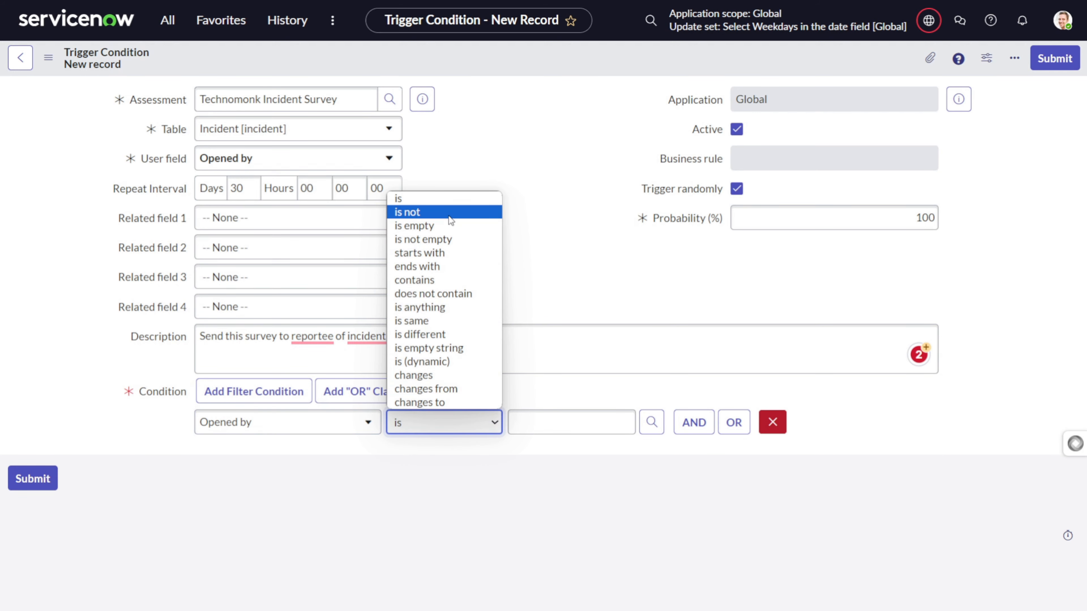
click(448, 239)
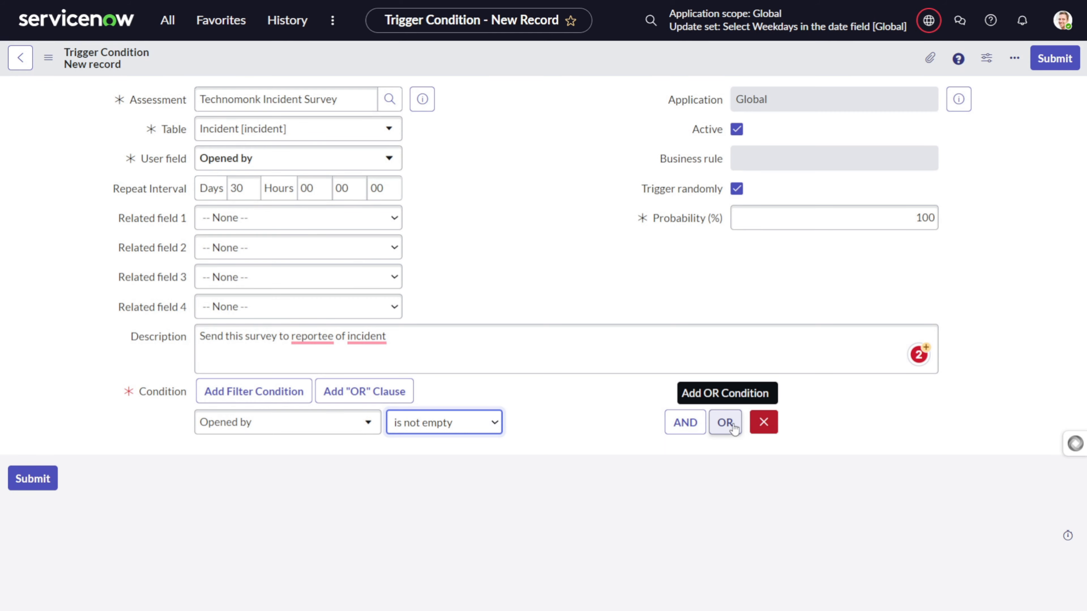
mouse_move(312, 337)
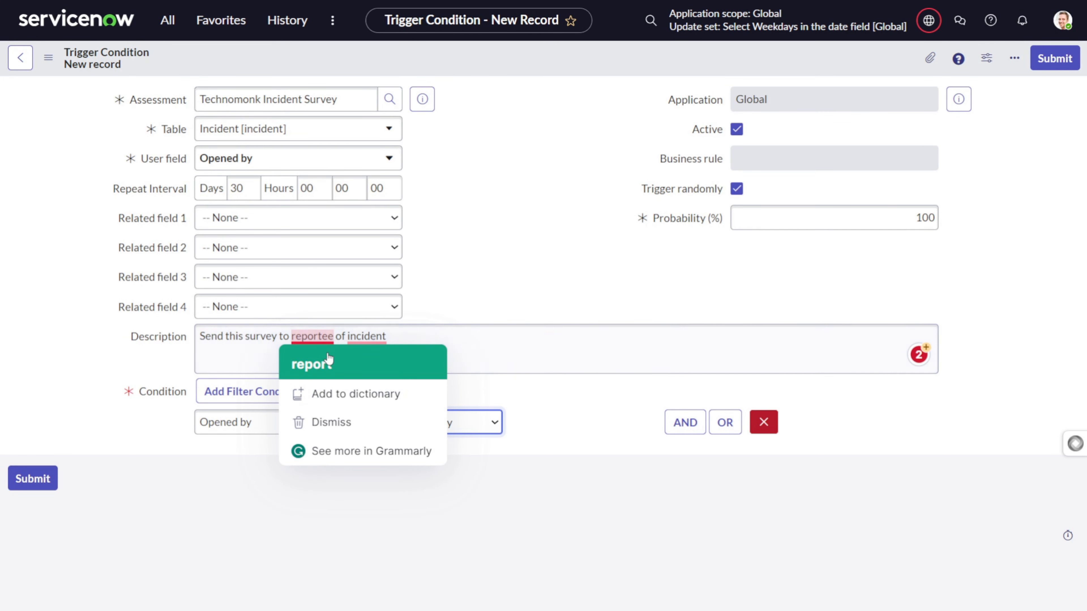
click(314, 361)
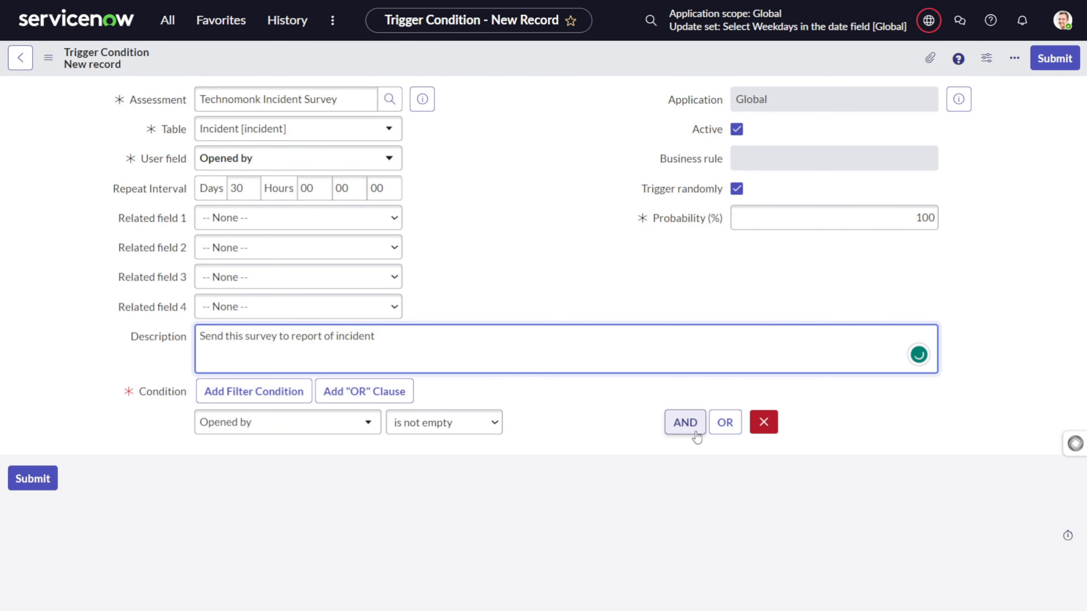
Add an AND condition requiring State is Canceled below the Opened by condition.
click(704, 426)
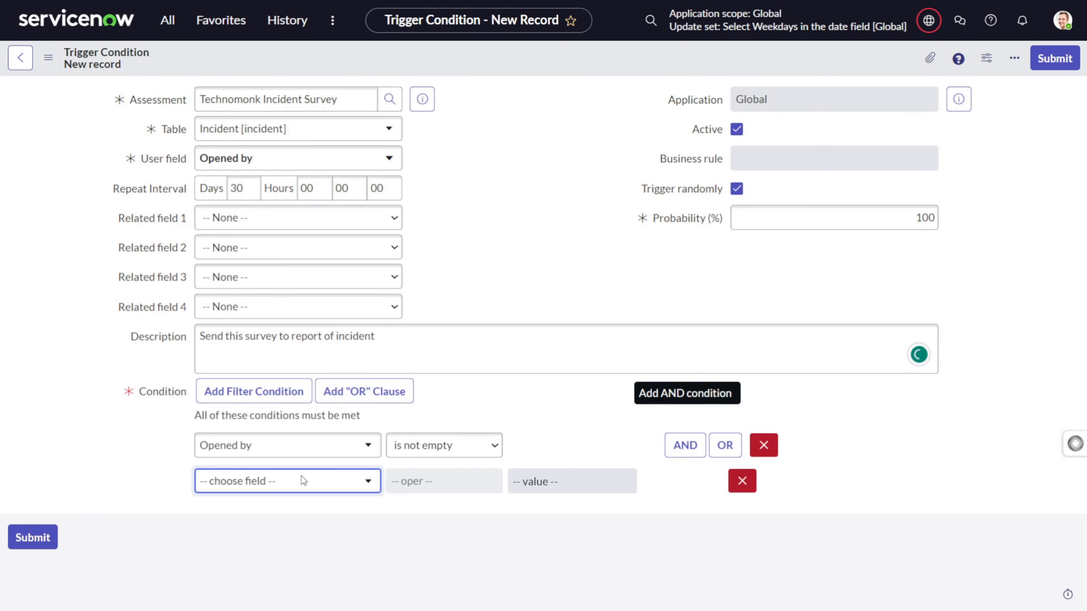
click(302, 481)
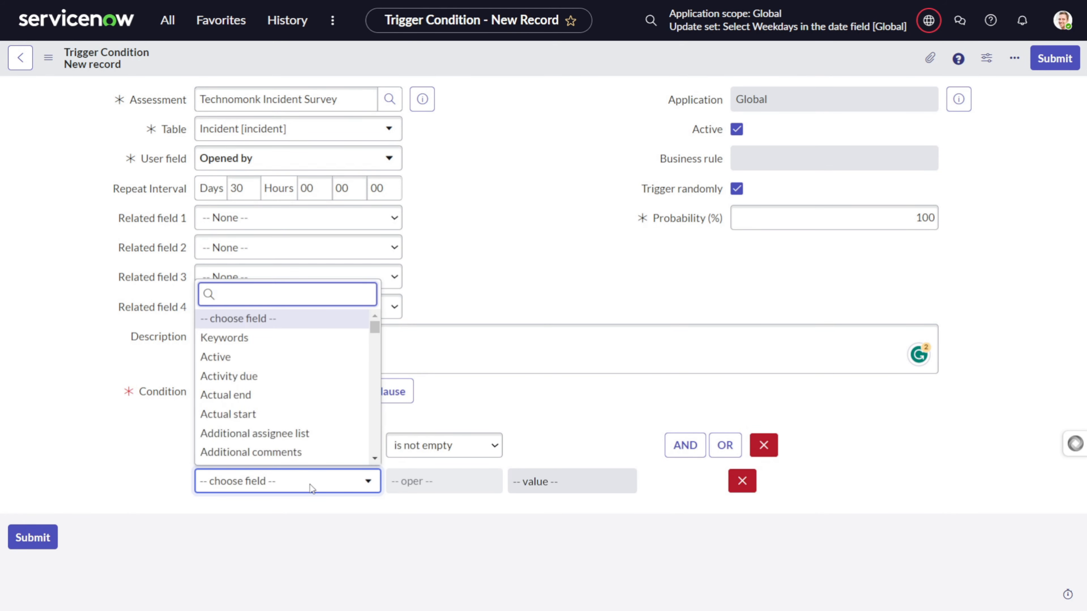
text(stat)
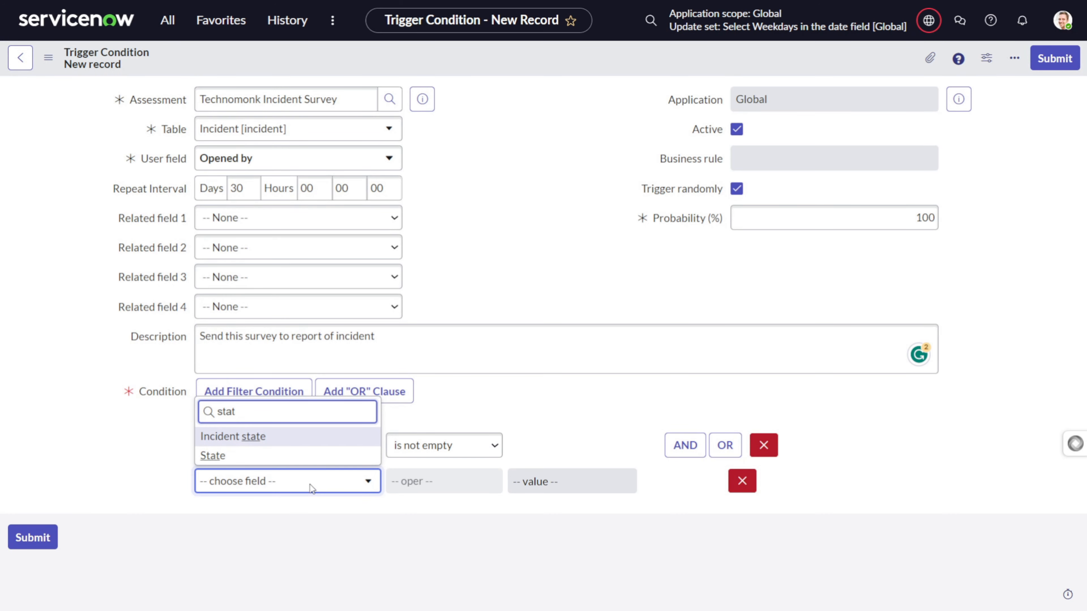
click(271, 462)
click(417, 480)
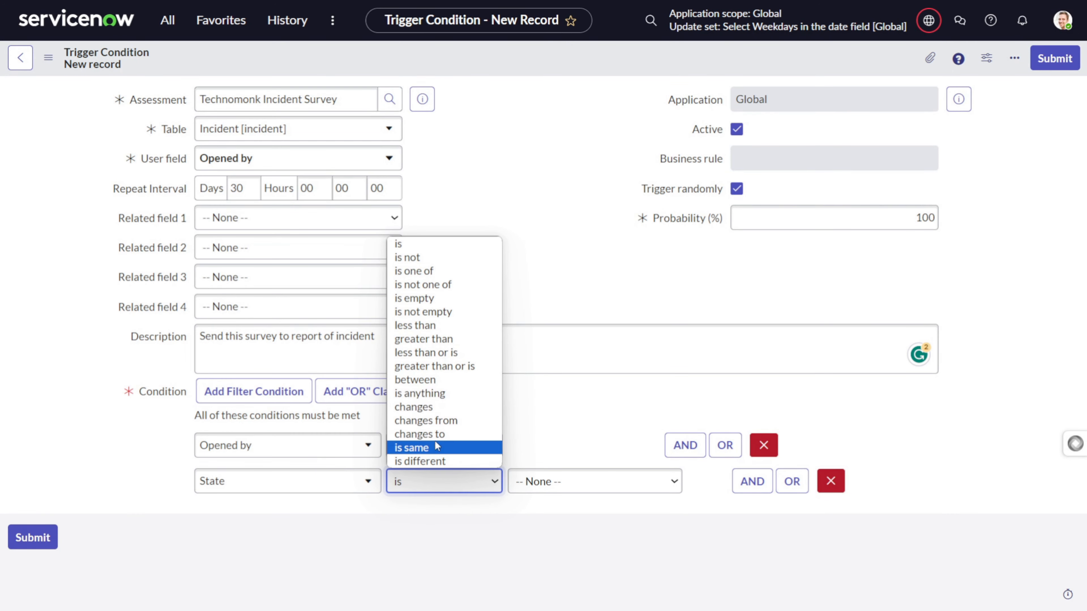
click(451, 244)
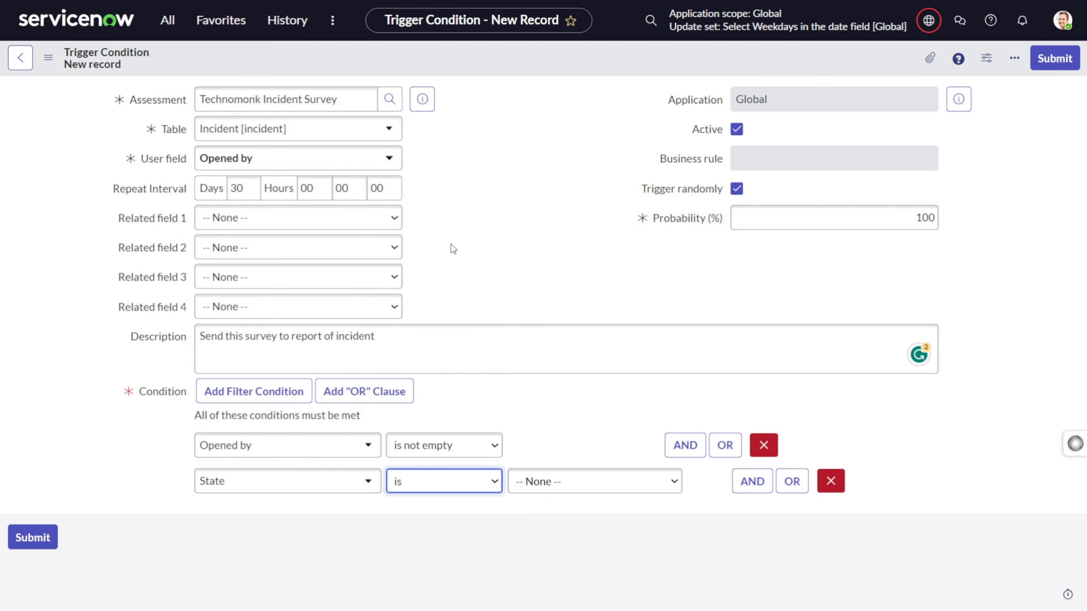
click(632, 491)
click(585, 458)
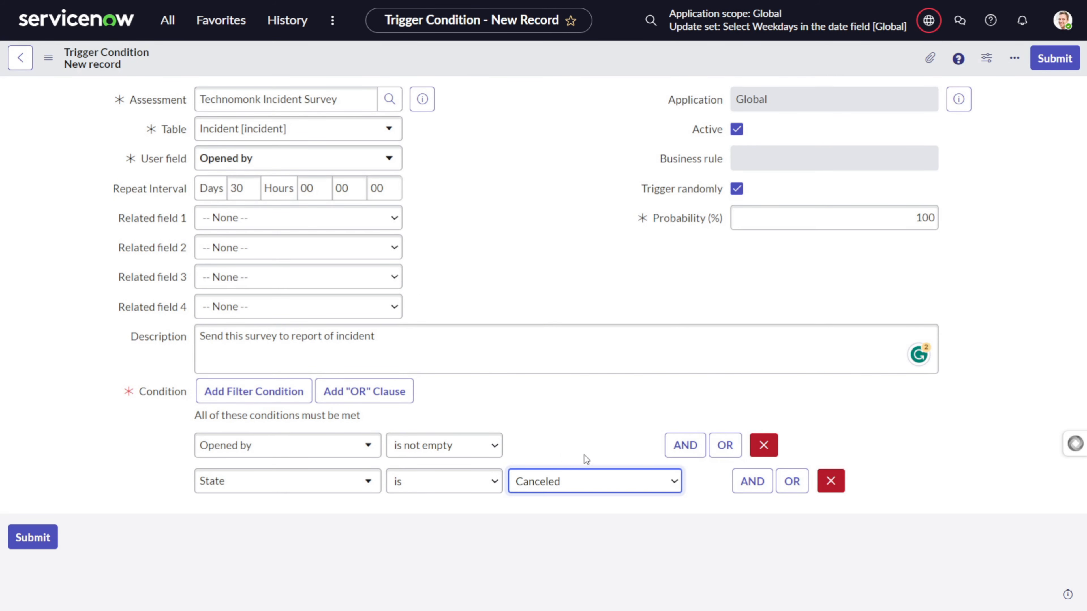
Add an OR alternative to the State condition with State is Closed.
click(790, 482)
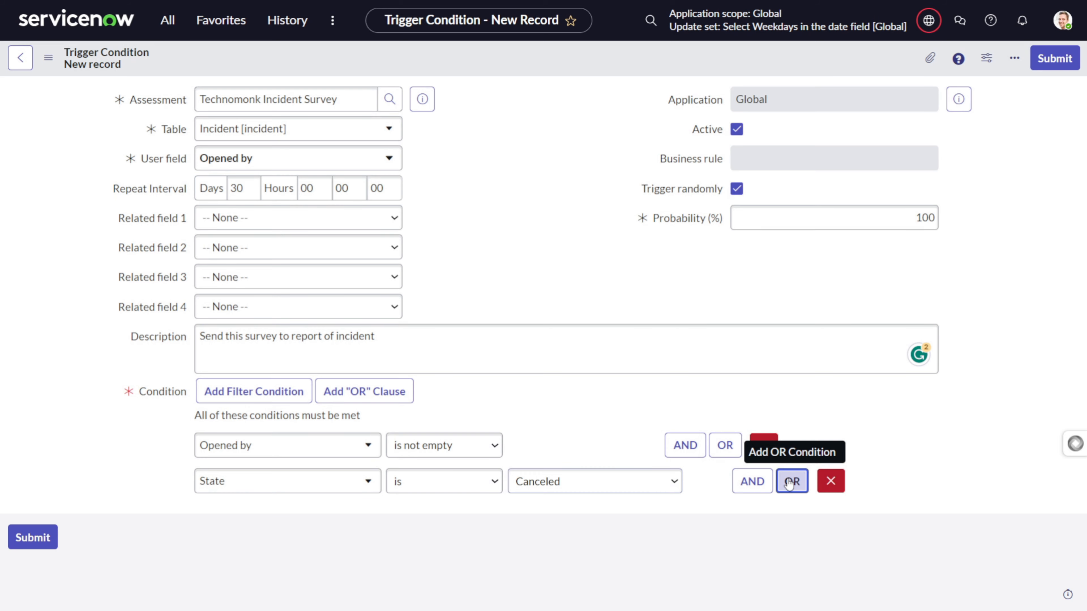
click(638, 514)
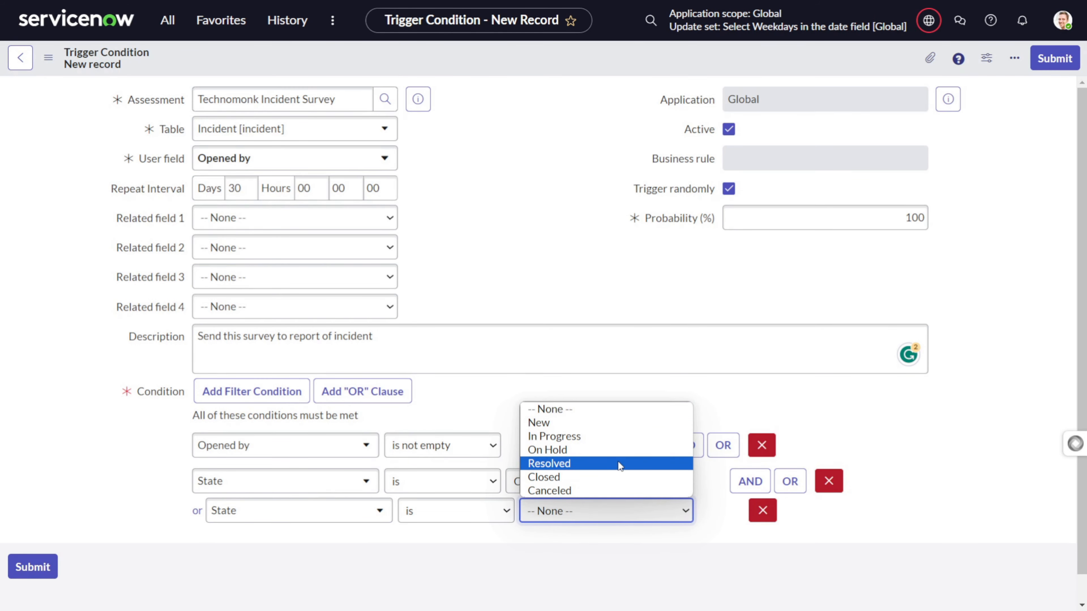
click(617, 475)
click(783, 486)
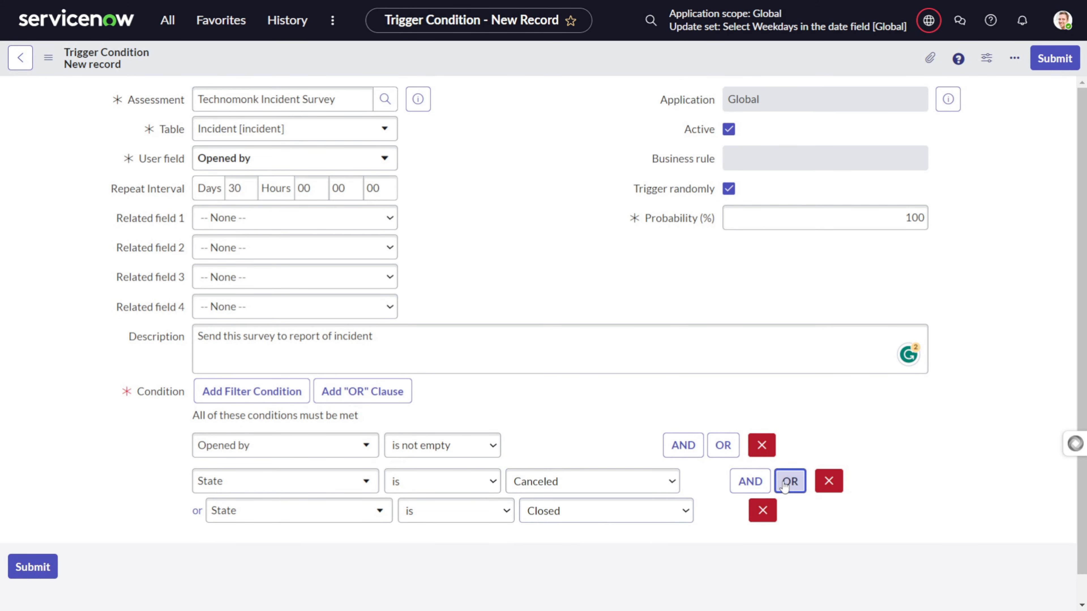
click(643, 540)
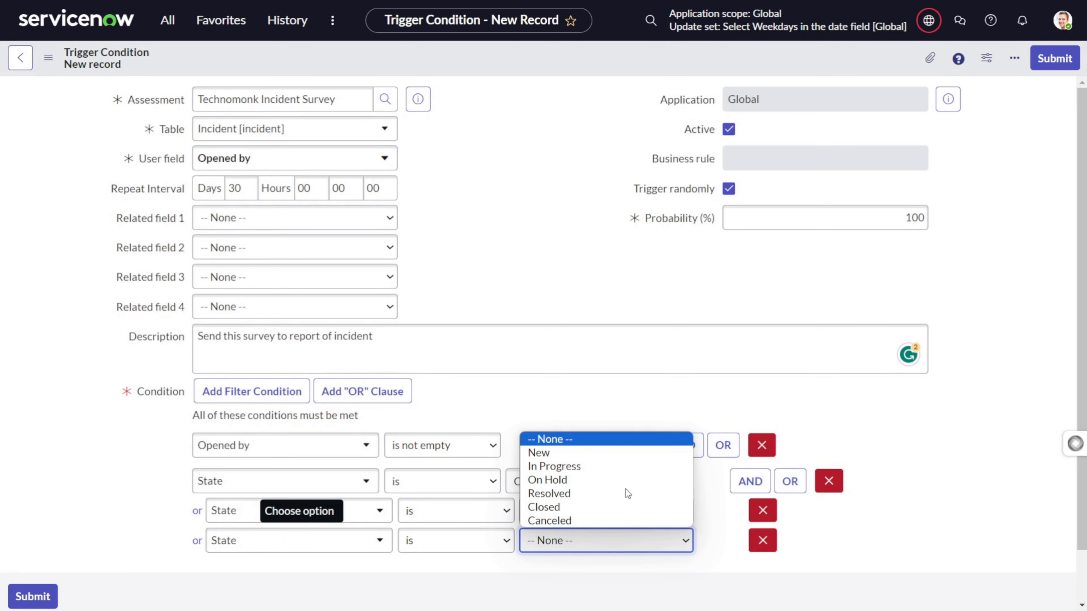
click(773, 541)
click(773, 541)
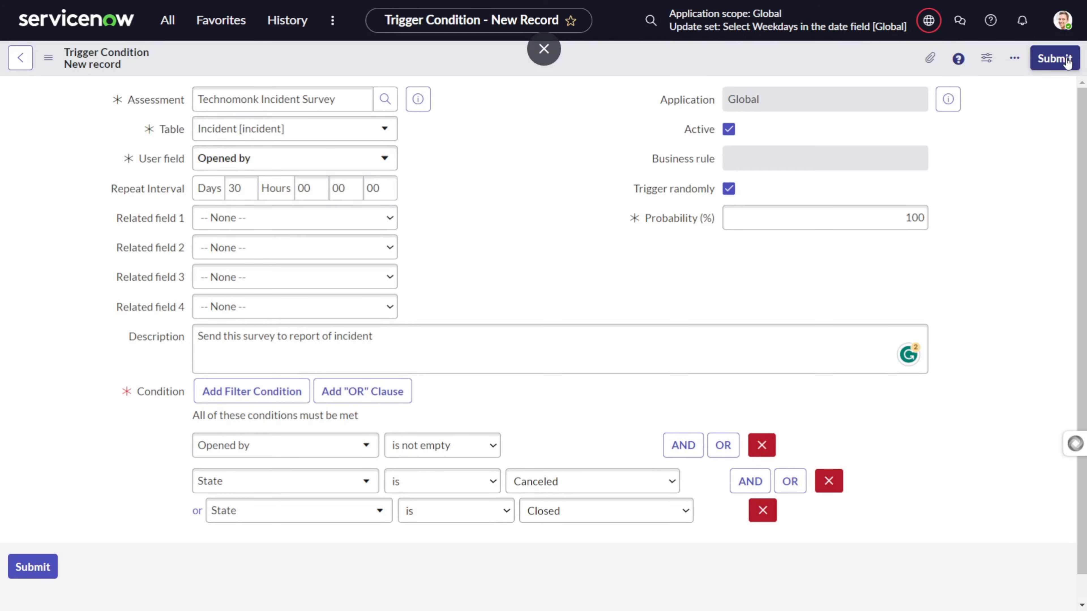
Submit the trigger condition and check its entry in the survey's list of trigger conditions.
click(1054, 59)
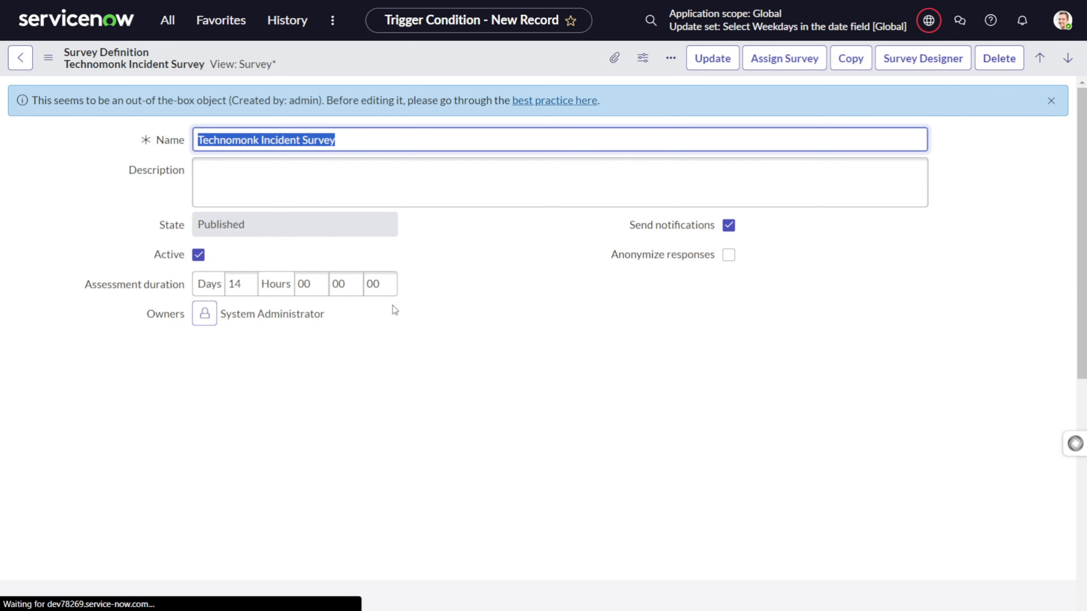
scroll(392, 305, down, 5)
scroll(392, 305, down, 5)
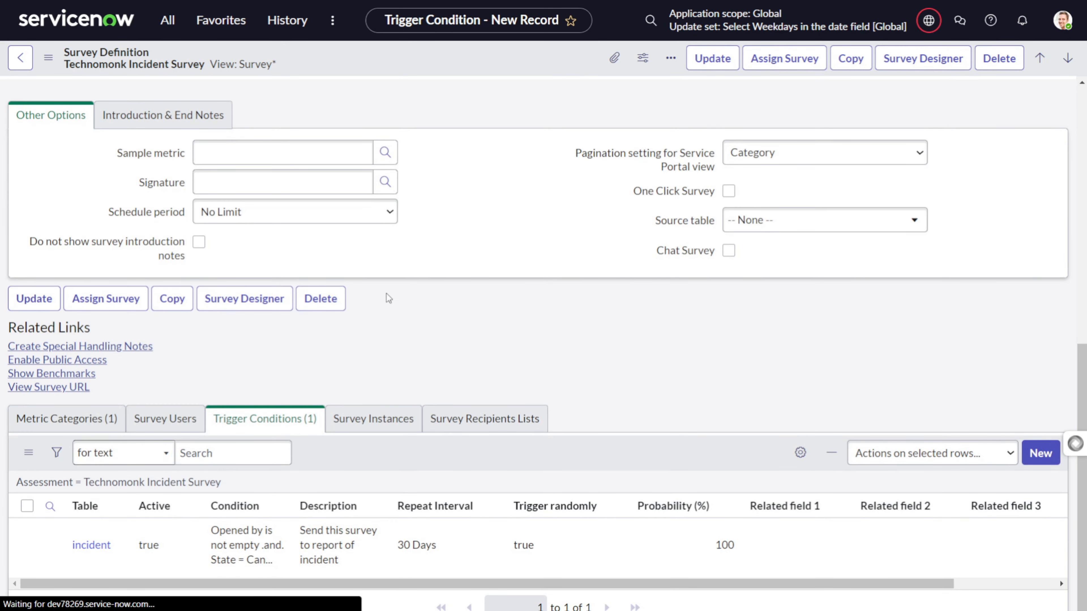
Display the survey's public URL from the survey record and select the whole address for copying.
click(55, 390)
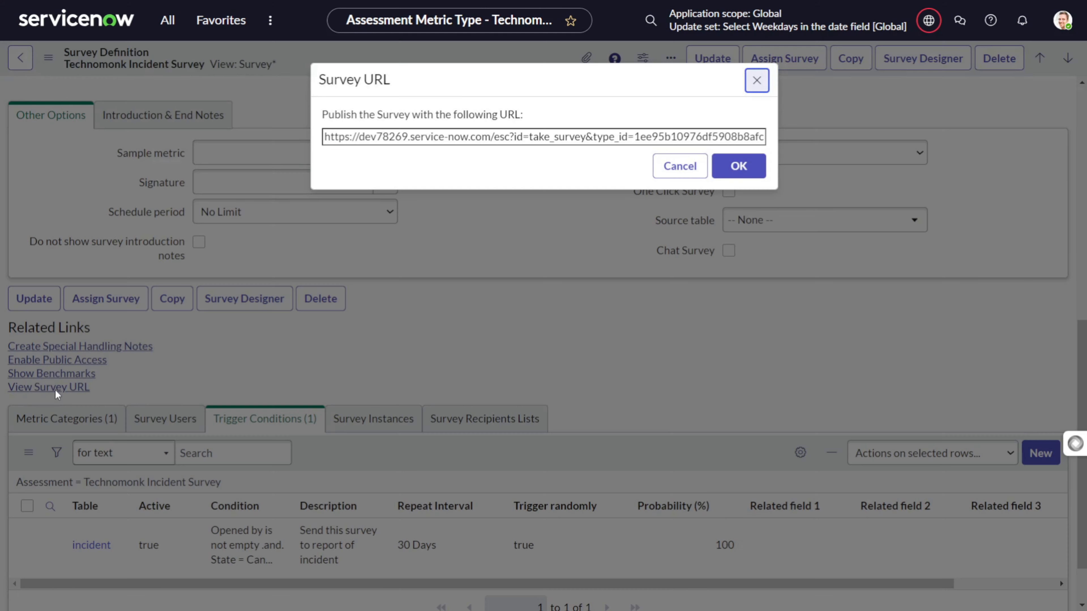
click(448, 133)
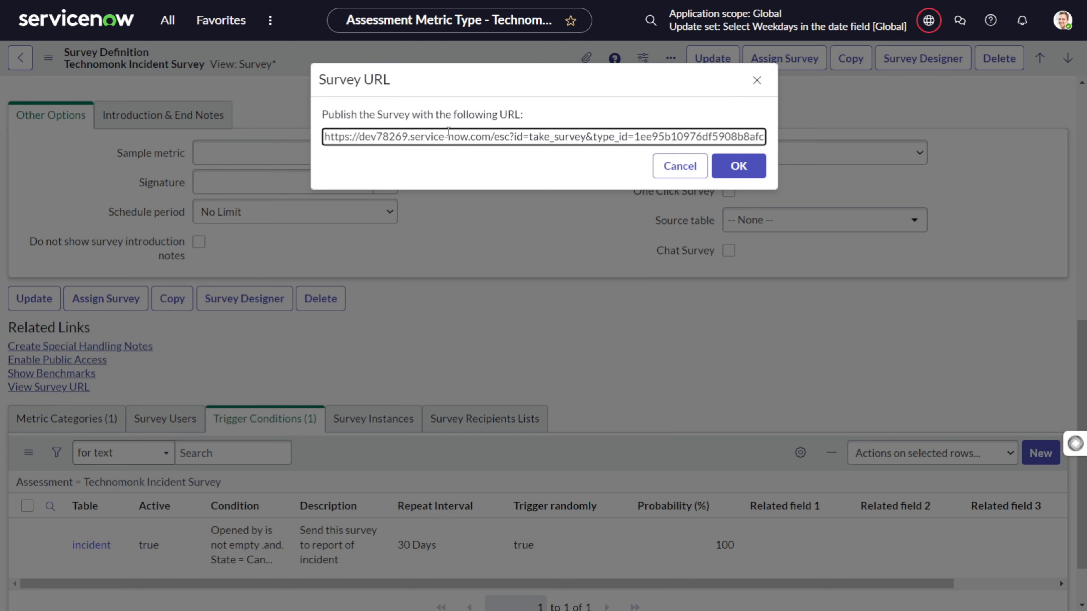
key(ctrl+a)
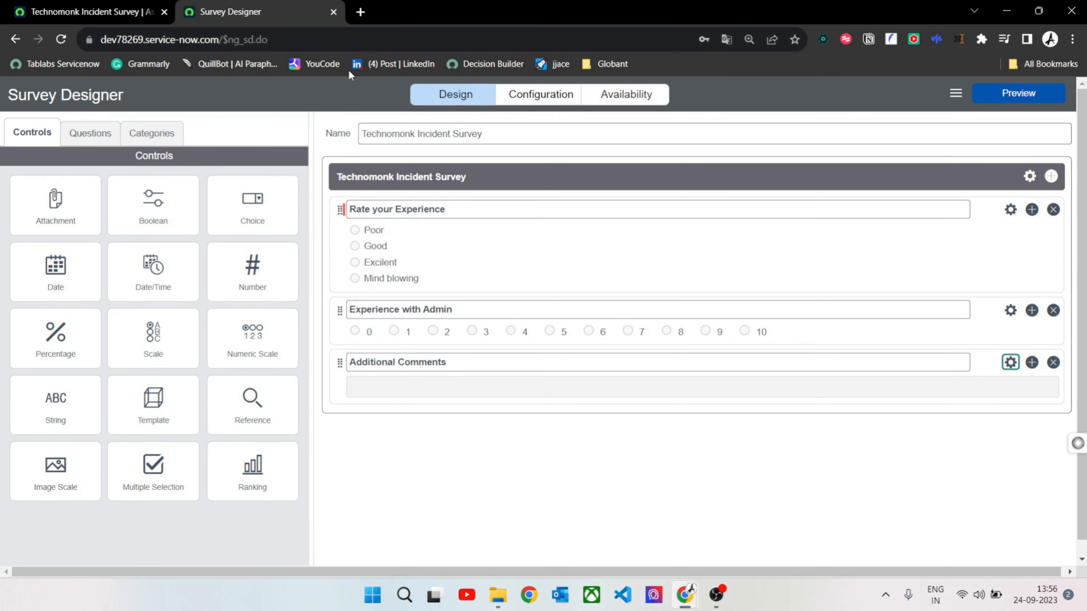
Open the copied survey URL in a new full-screen browser tab and start the survey to view its questions.
click(370, 12)
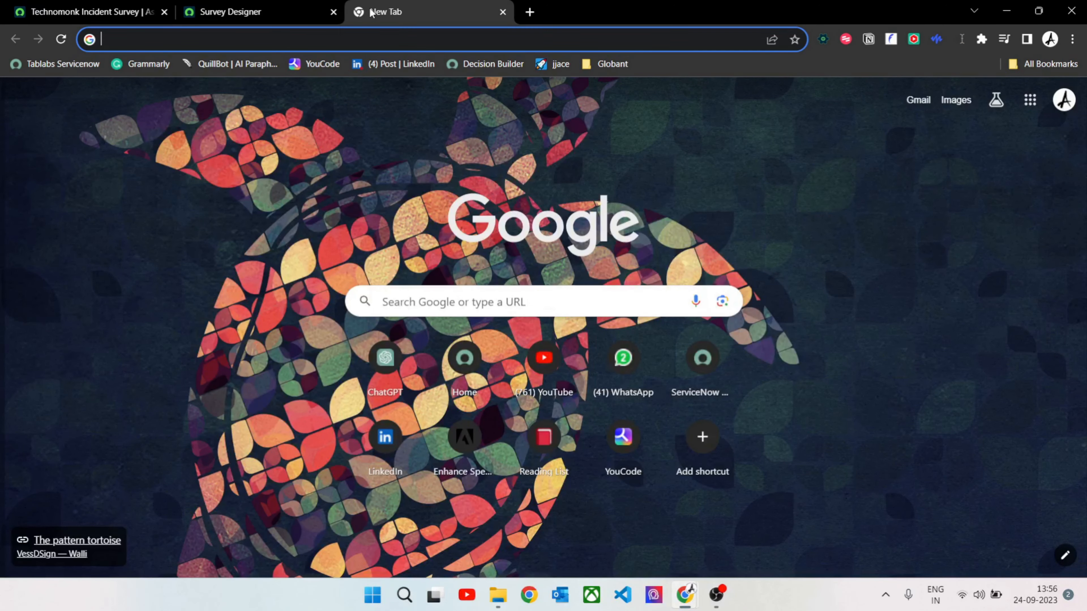
text(https://dev78269.service-now.com/esc?id=take_survey&type_id=1ee95b10976df5908b8afcd0f053afbc)
key(Return)
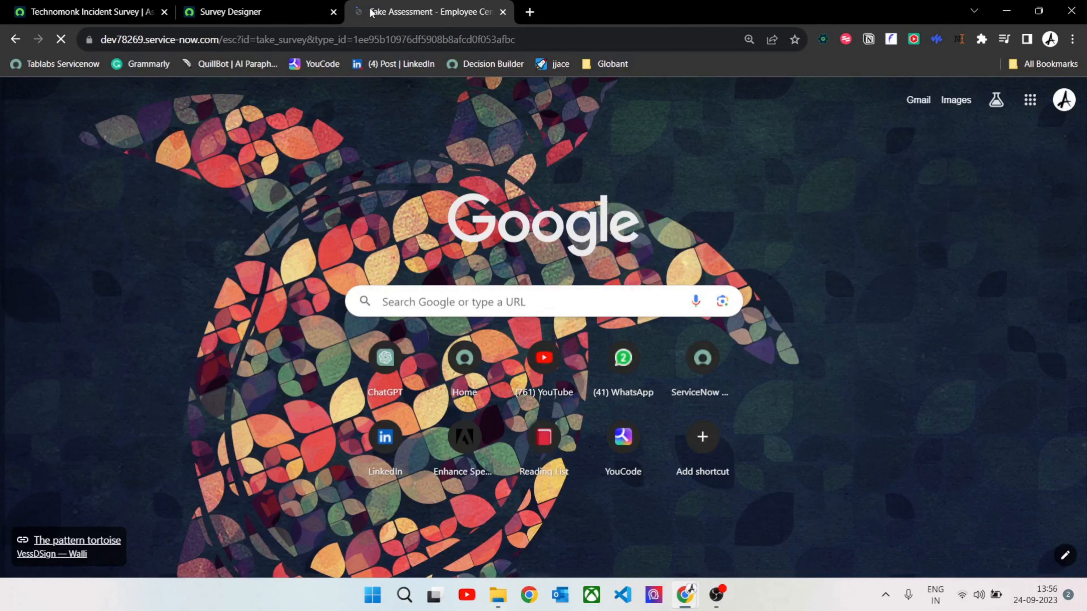
key(F11)
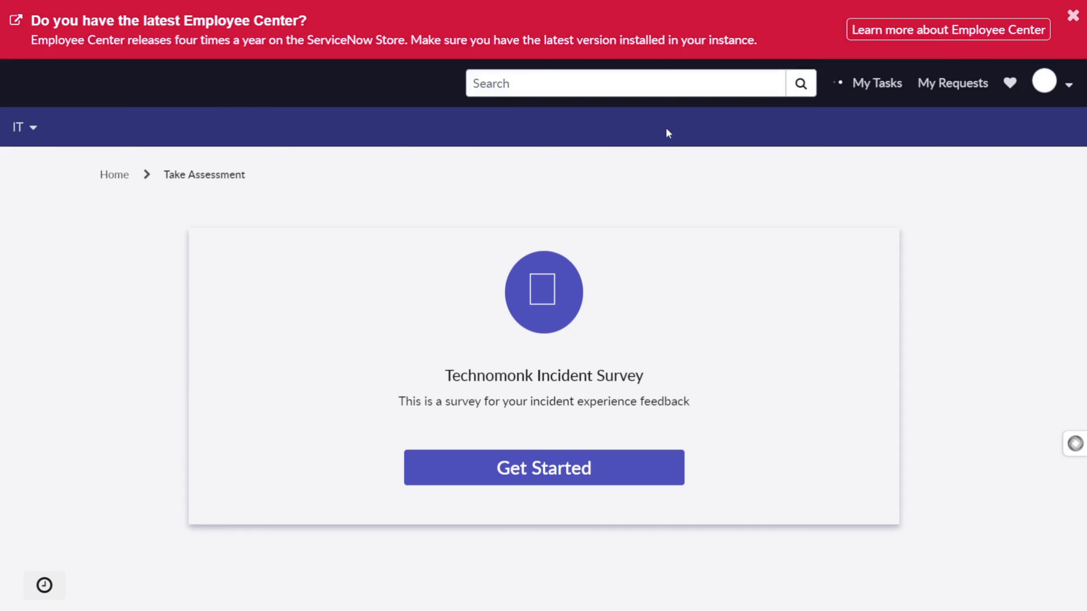
click(564, 479)
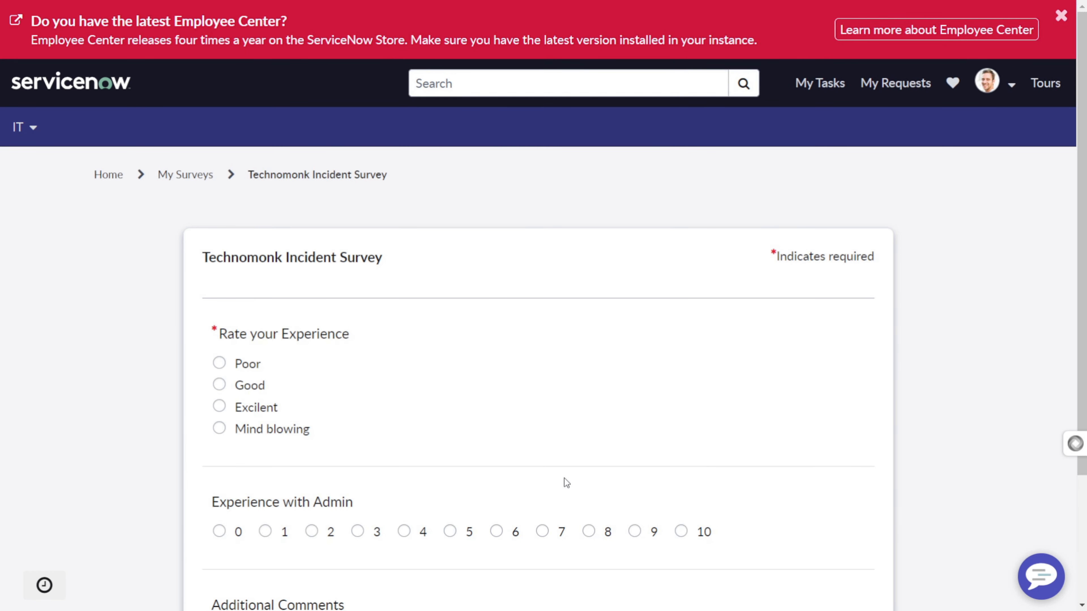
scroll(564, 478, down, 3)
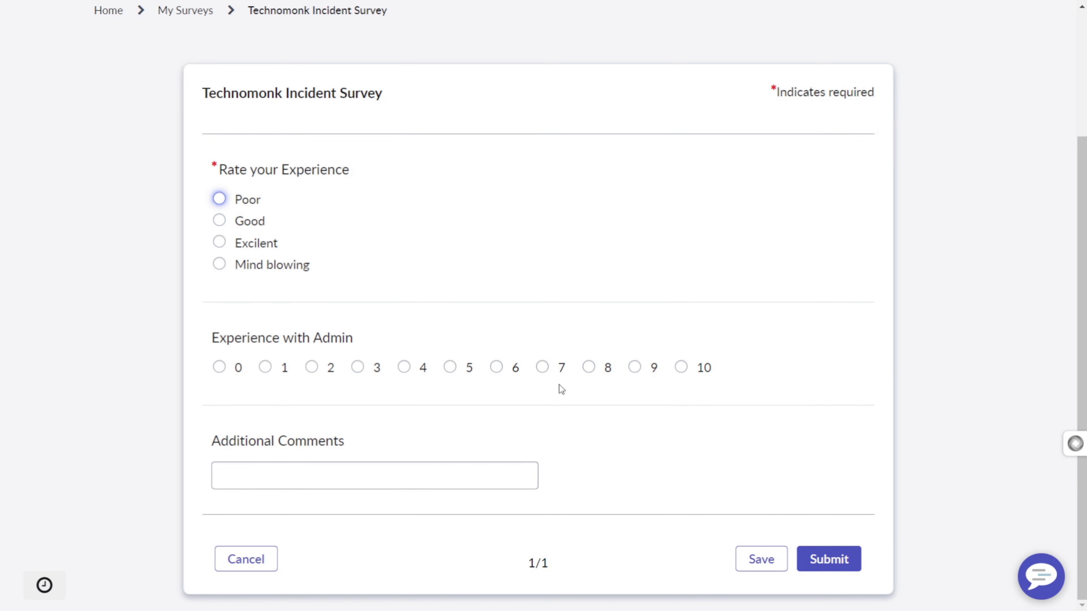
Return to the survey record, dismiss the Survey URL dialog and open the list of Ready to take survey instances.
key(ctrl+shift+Tab)
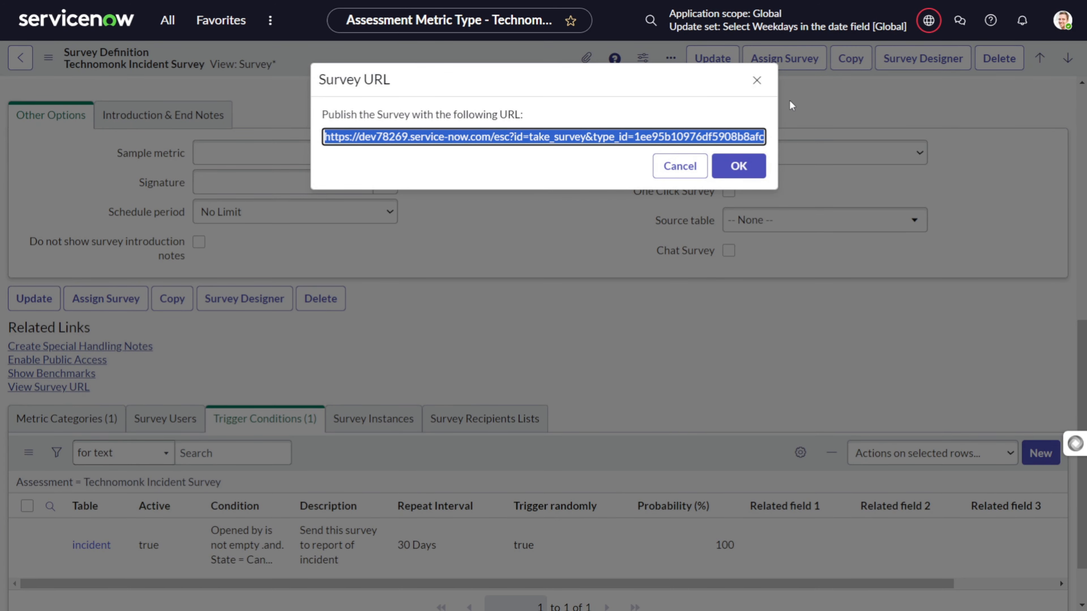
click(756, 80)
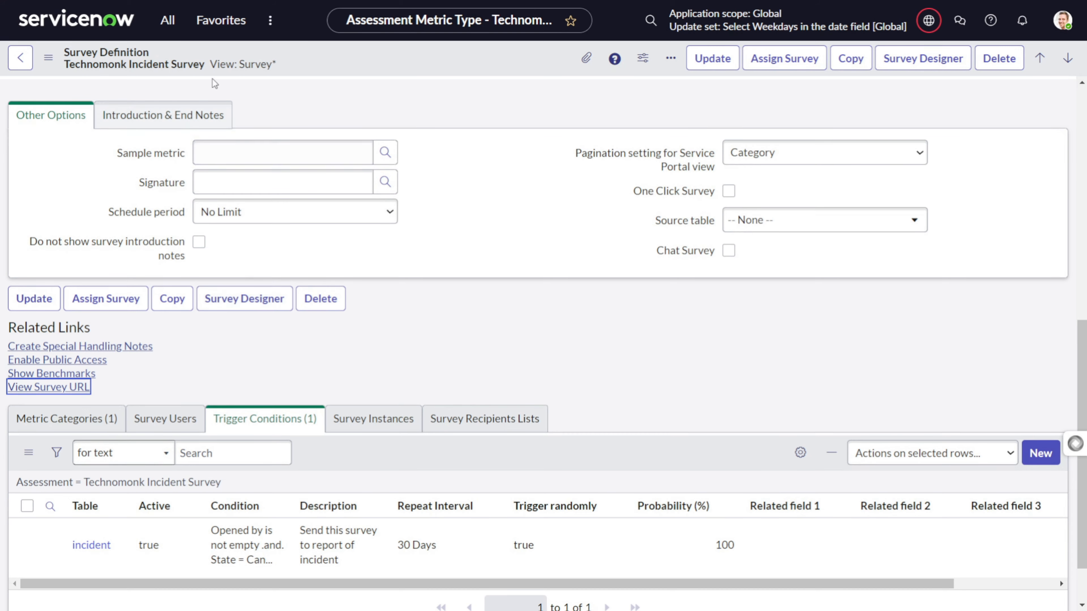
click(168, 24)
scroll(189, 226, down, 5)
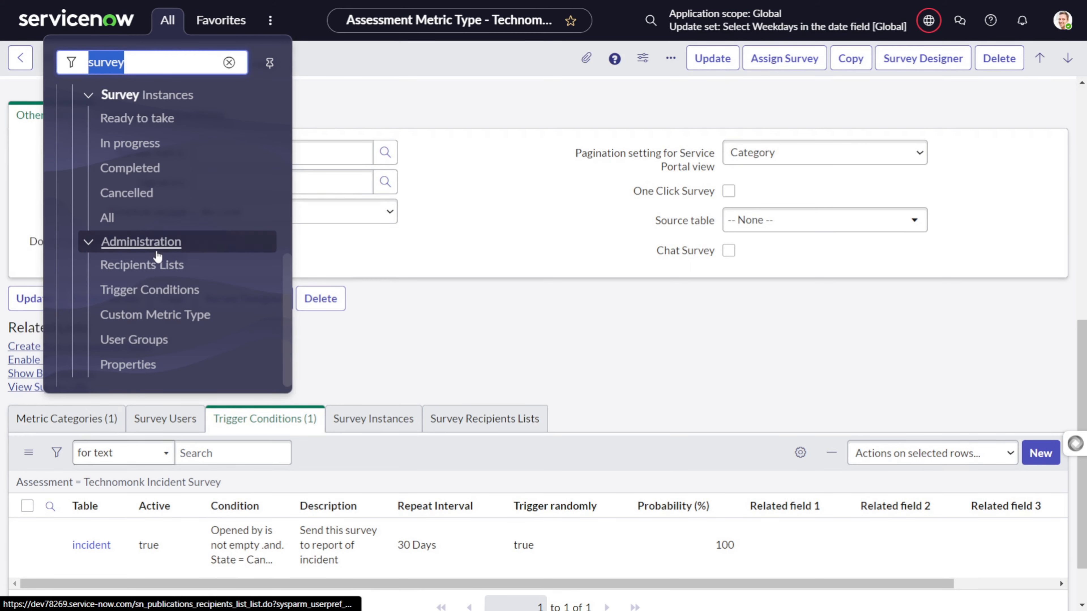
scroll(154, 252, up, 2)
scroll(154, 251, up, 4)
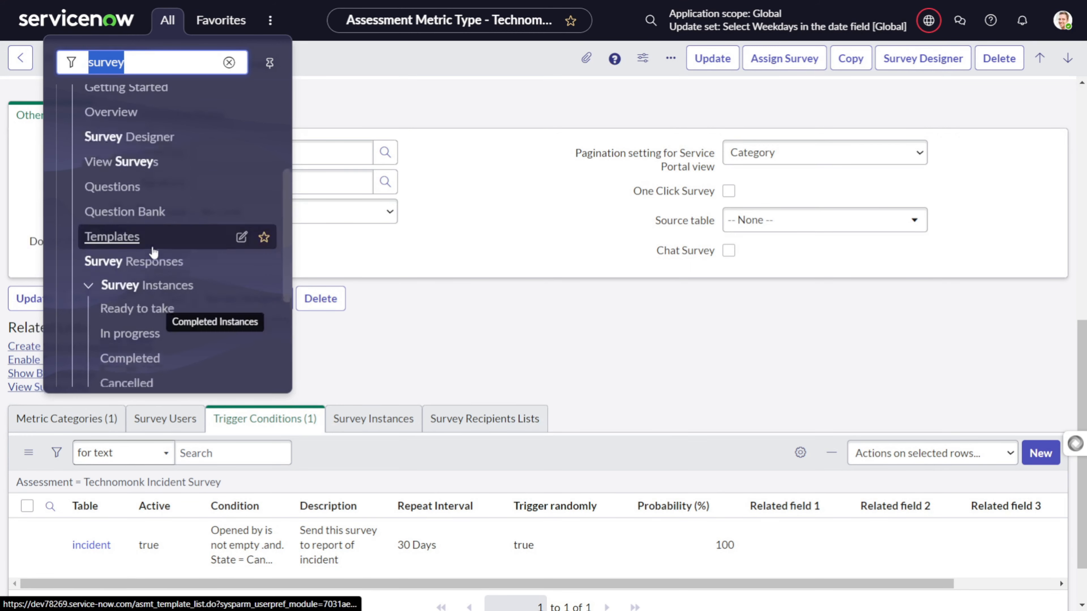
scroll(154, 252, down, 3)
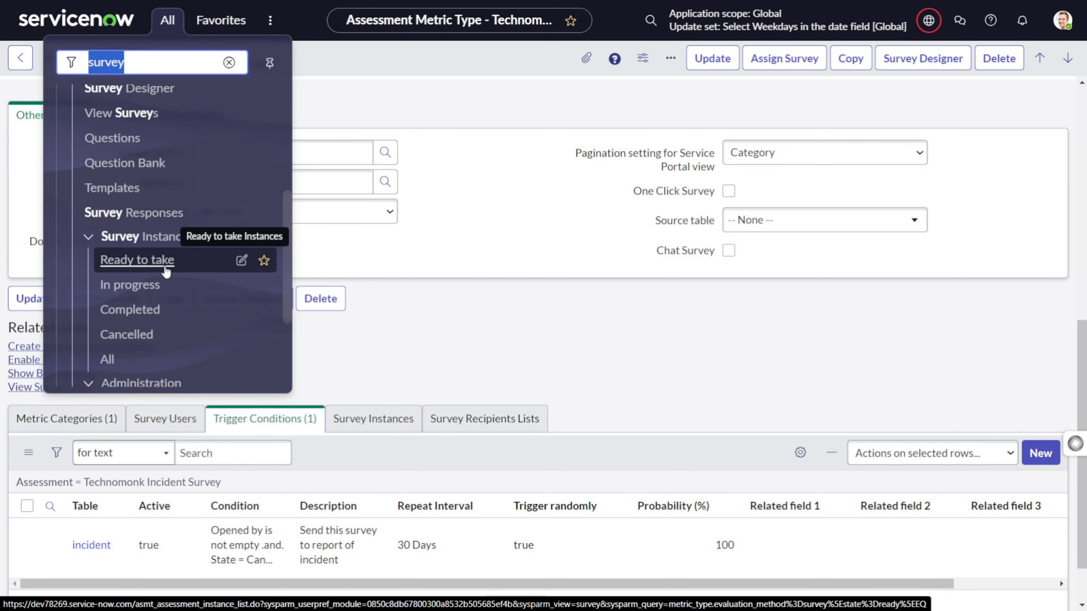
click(166, 269)
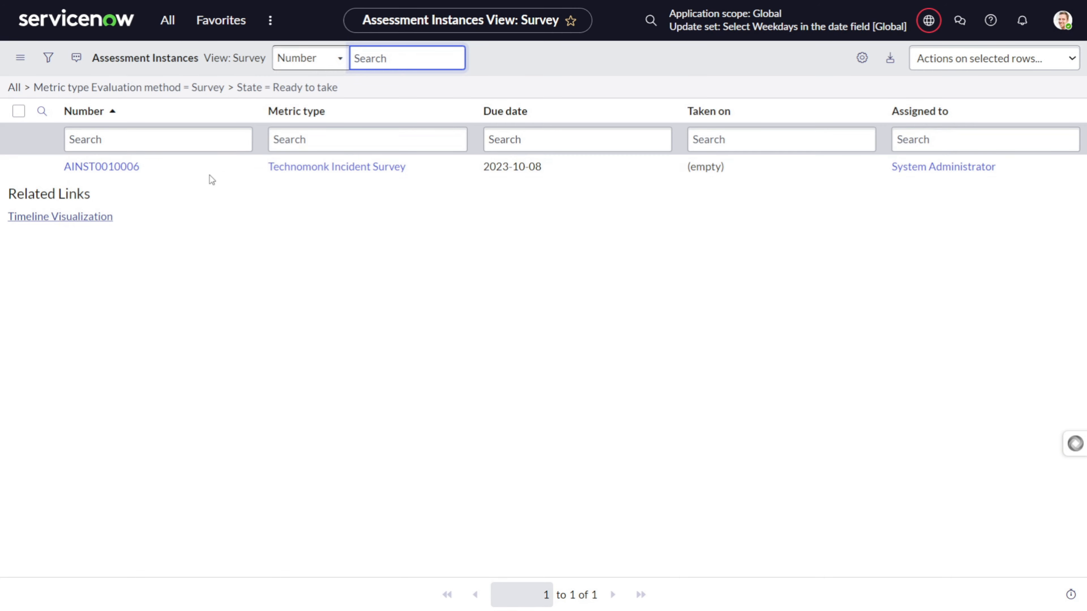
Examine the Technomonk Incident Survey entry in the list of Ready to take instances.
drag(231, 174, 382, 177)
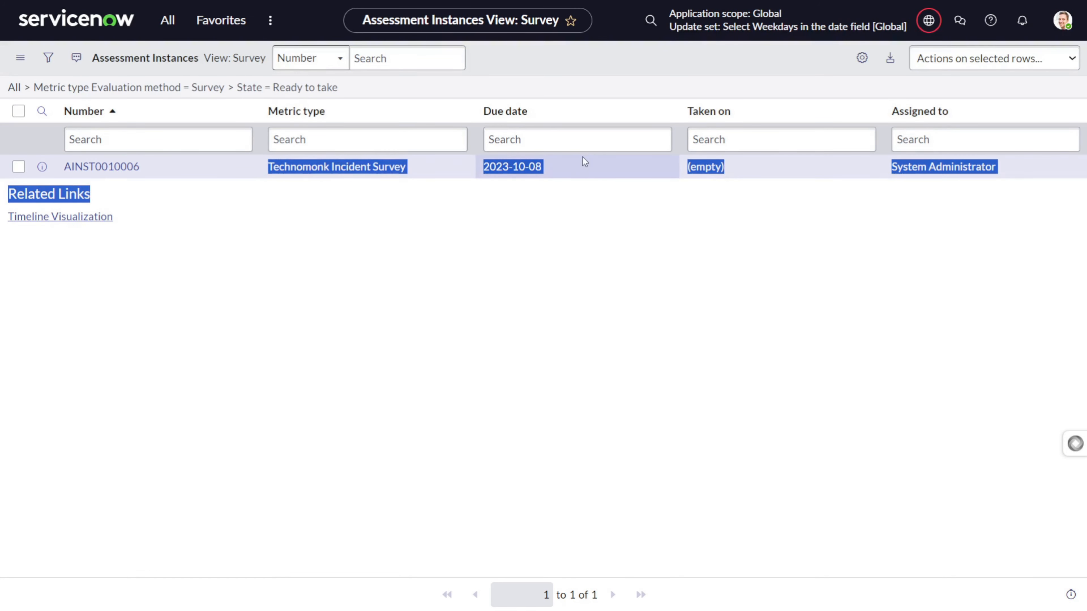
click(595, 155)
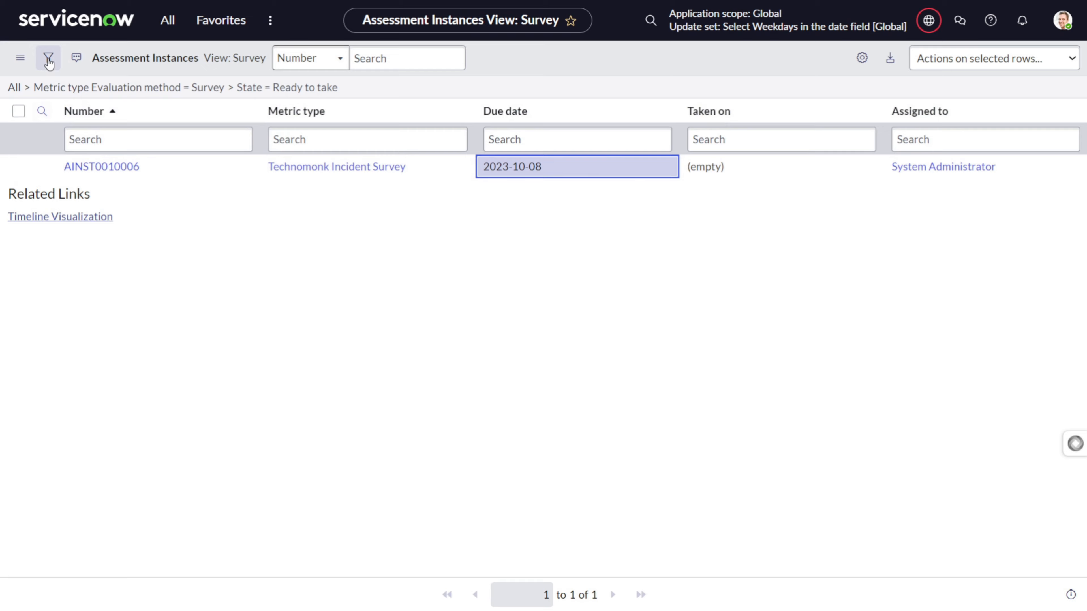
Review the survey modules in the application navigator, from Survey Instances through the Administration group to Properties, and close the navigator.
click(167, 19)
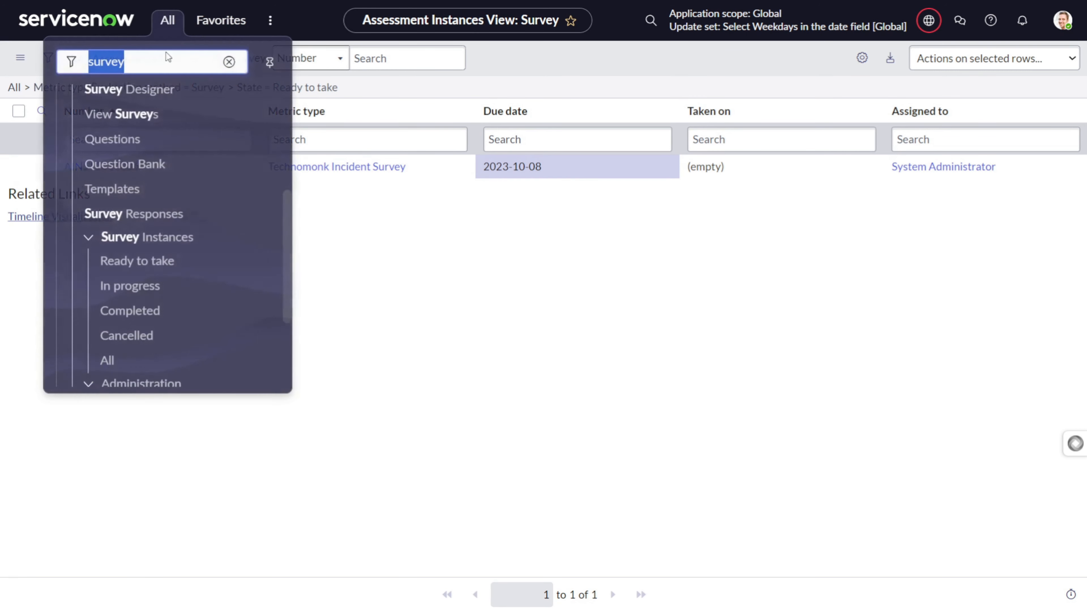
scroll(139, 289, down, 3)
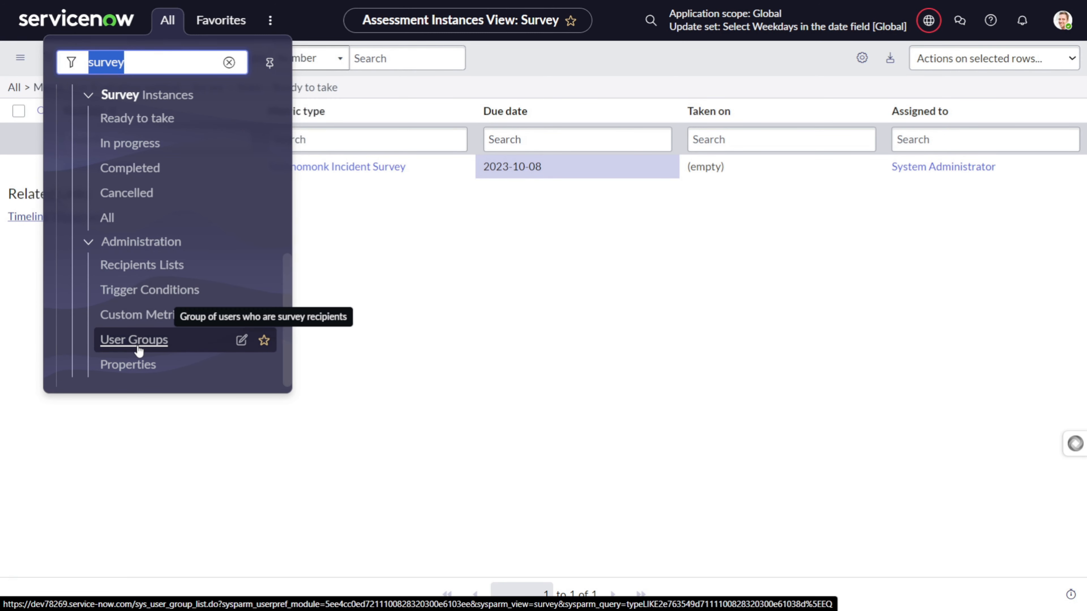
click(144, 366)
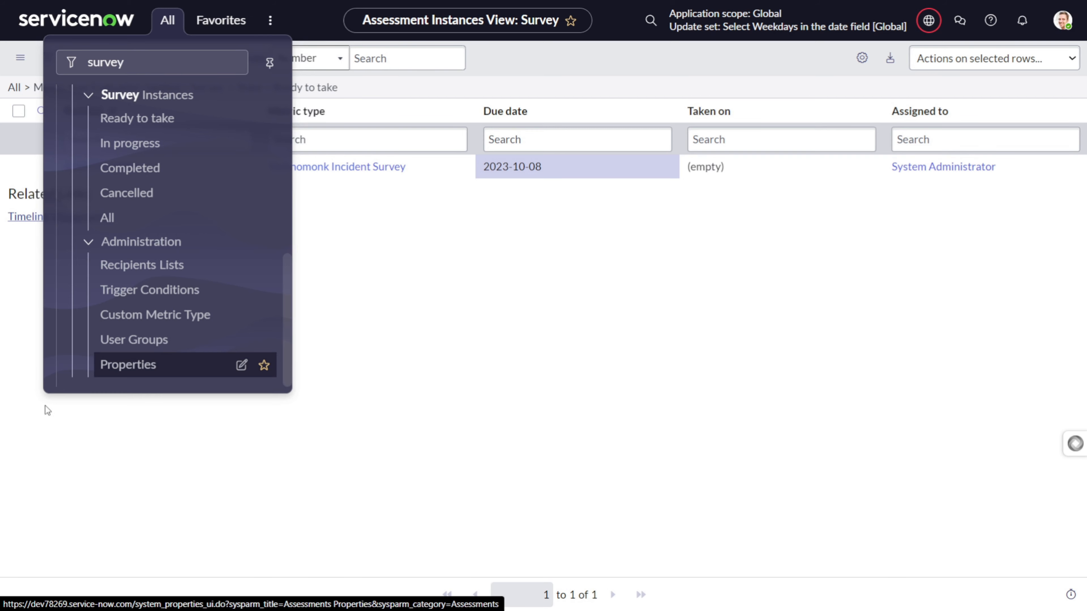
key(Escape)
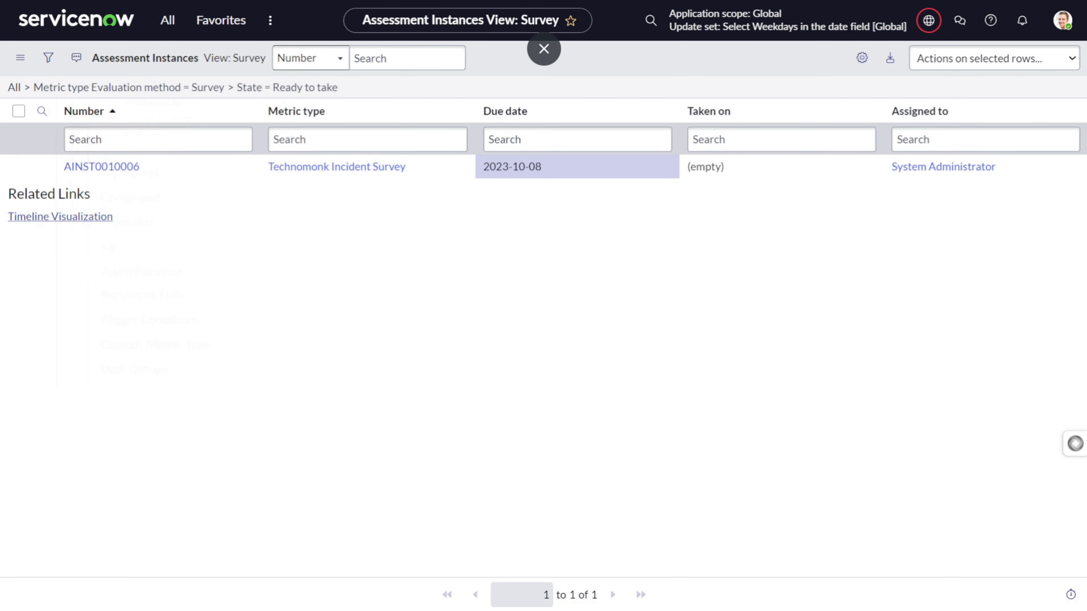